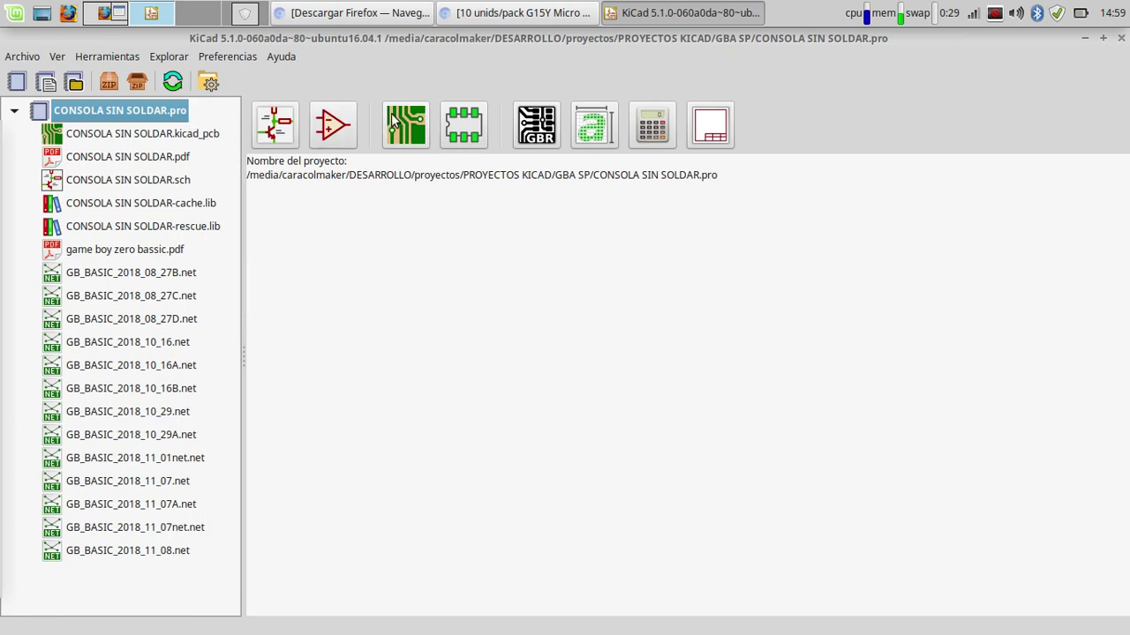
Step: Open the project pcb gbz.pro from the pcb gbz folder inside tutorial kicad on the desktop
left_click(75, 82)
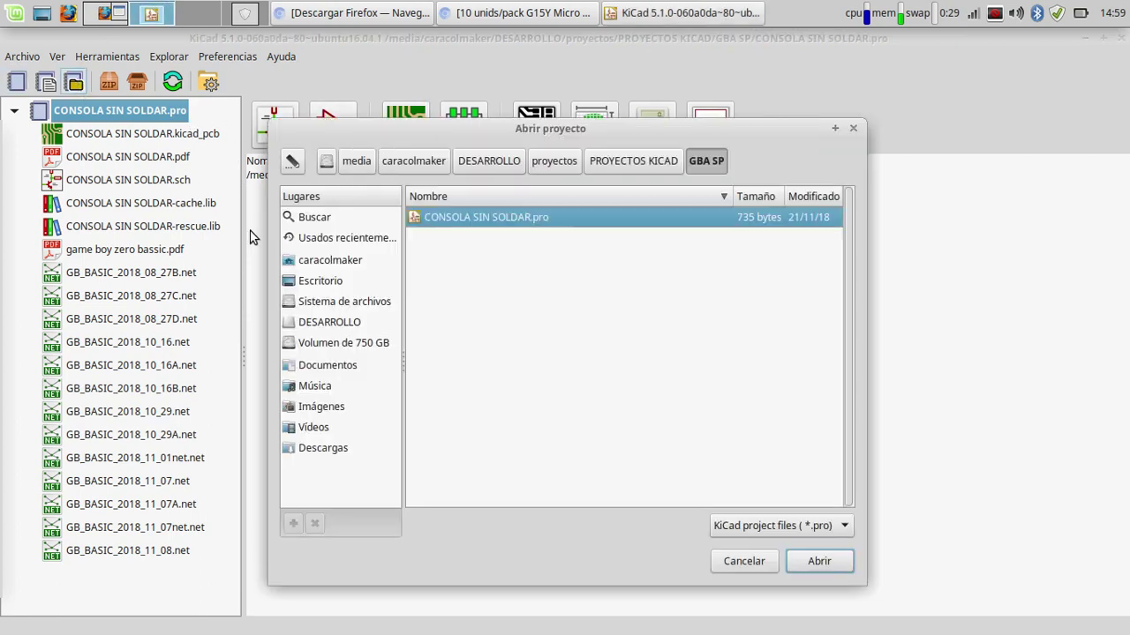
left_click(321, 283)
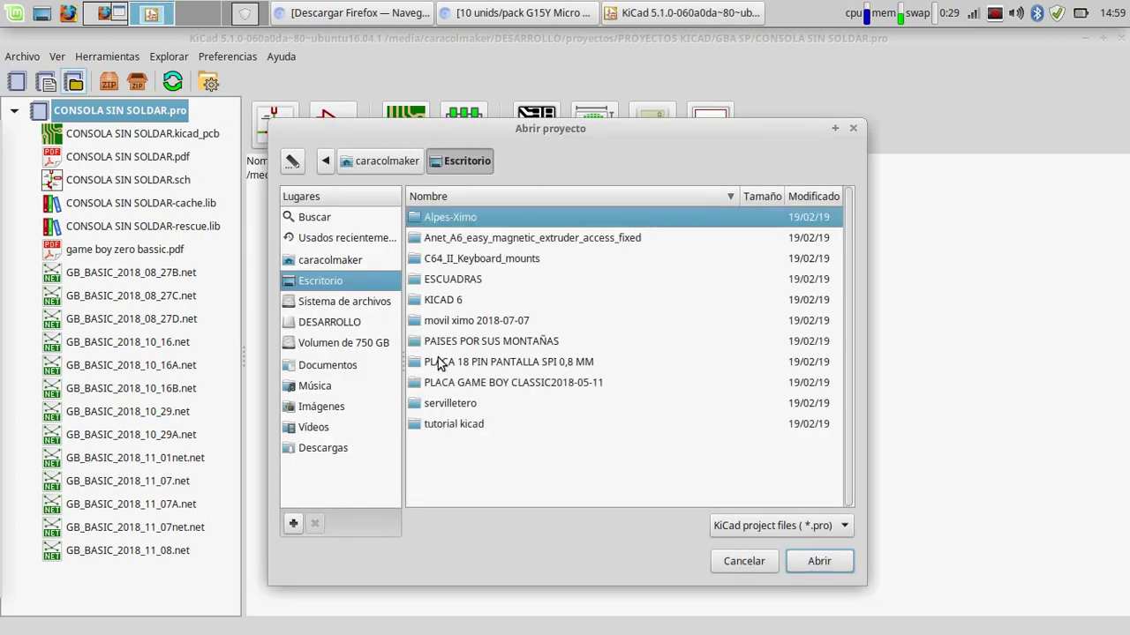
double_click(460, 426)
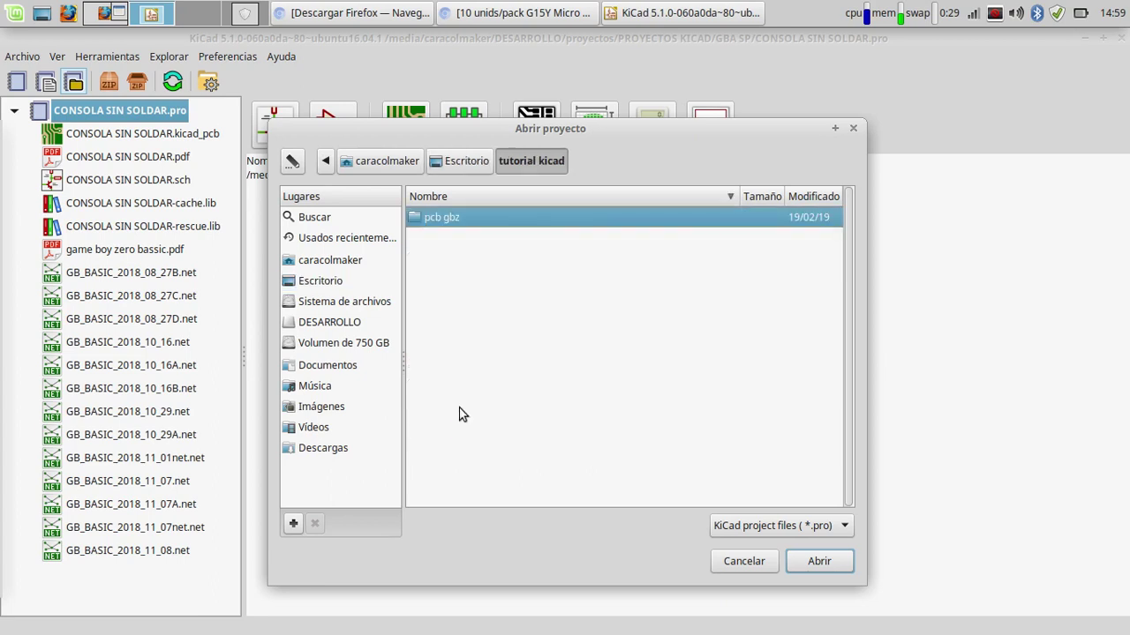
double_click(438, 220)
double_click(446, 217)
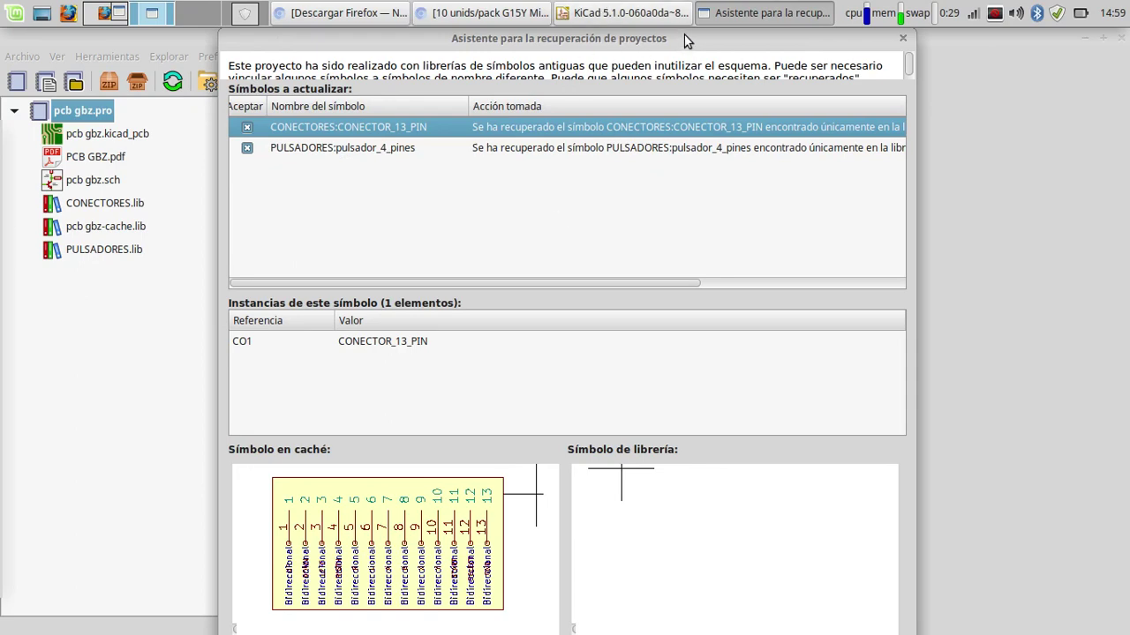
Step: Accept the rescue of the CONECTOR_13_PIN and pulsador_4_pines symbols and save the pcb gbz schematic
left_click_drag(685, 35, 660, 46)
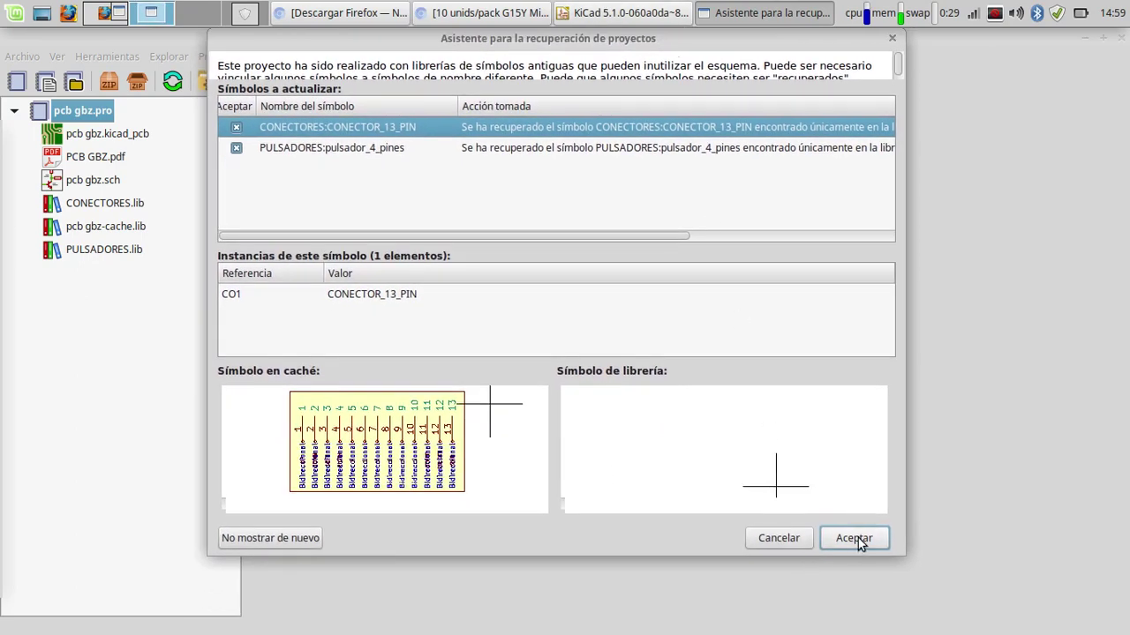
left_click(855, 538)
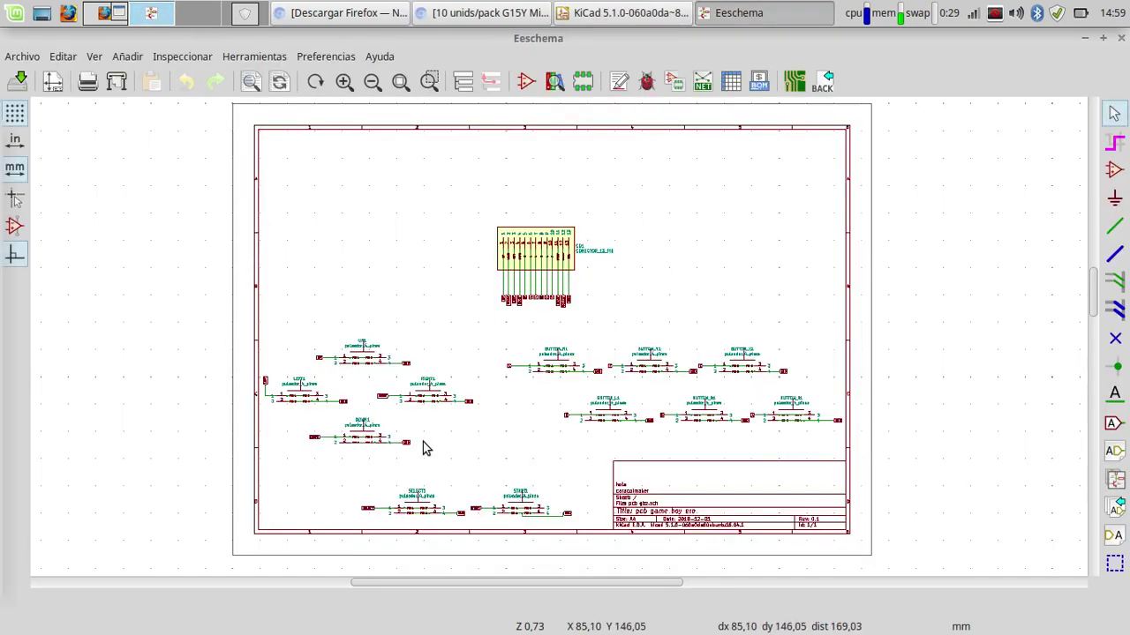
scroll(565, 353, "up", 5)
scroll(565, 353, "down", 5)
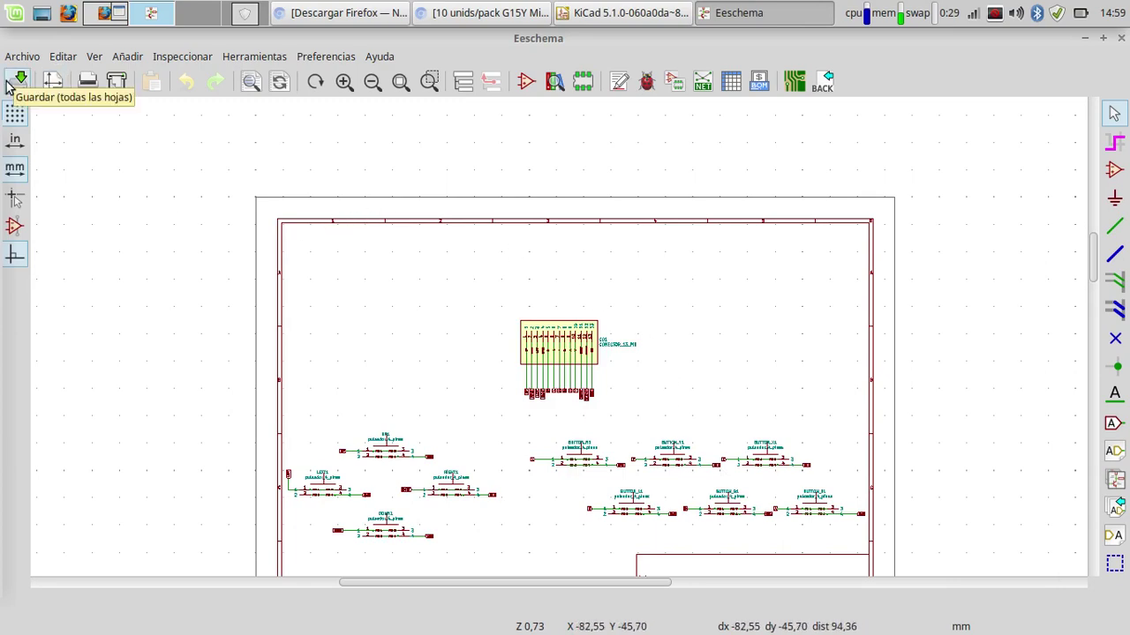
scroll(574, 303, "down", 3)
scroll(535, 295, "up", 6)
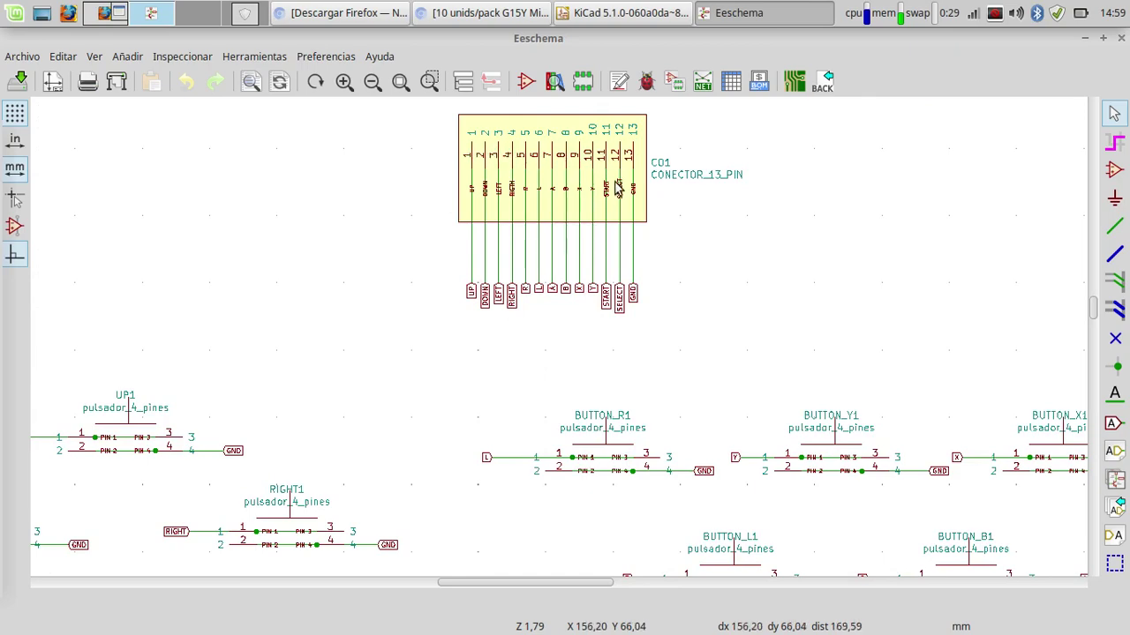
scroll(549, 356, "down", 3)
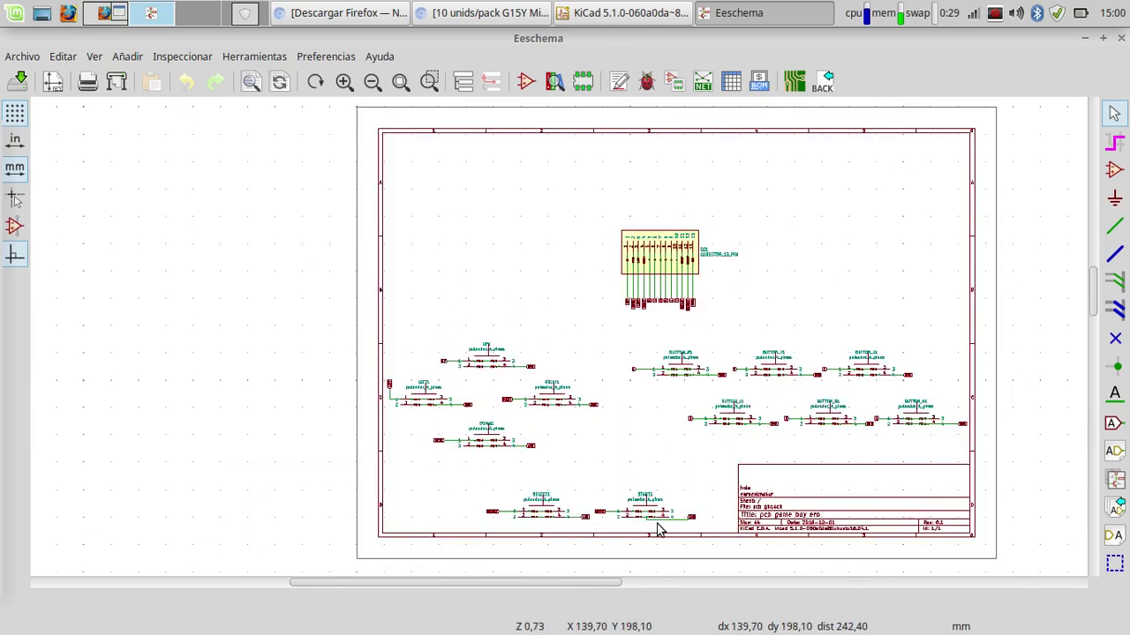
left_click(16, 82)
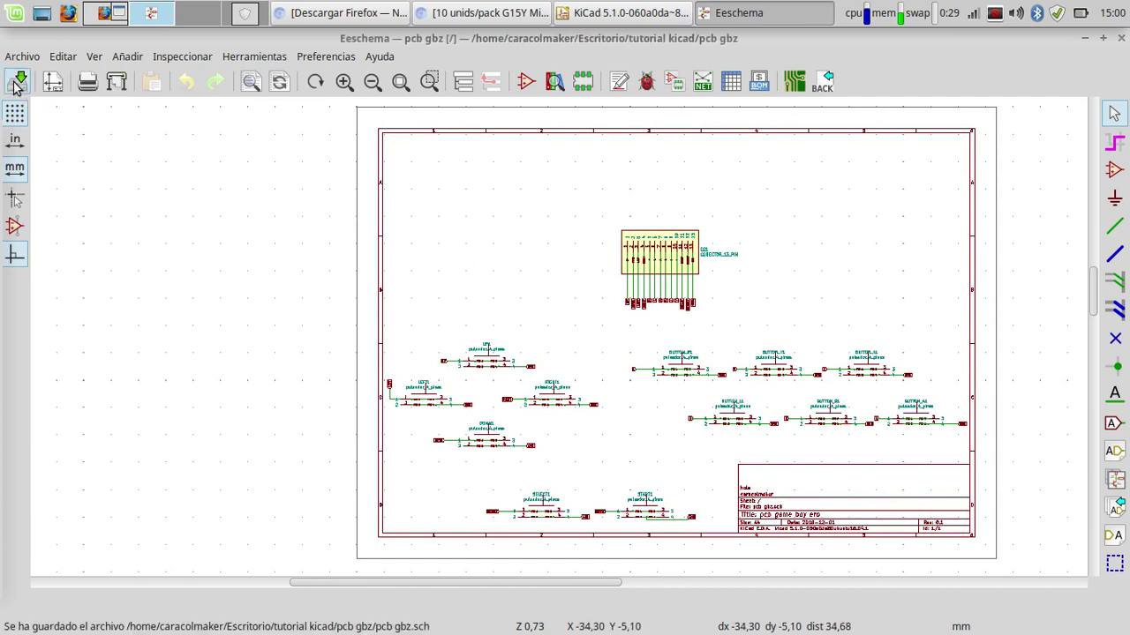
left_click(1085, 38)
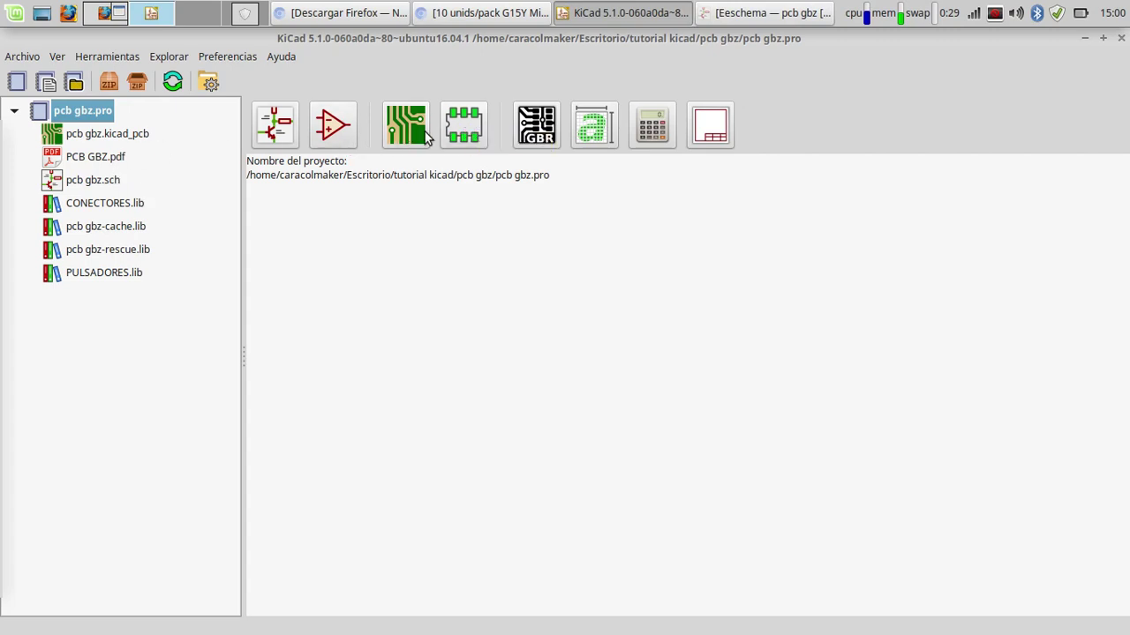
Step: Launch the footprint editor and examine the board's connector and button layout in the desktop photo pcb gbz.jpeg
left_click(467, 135)
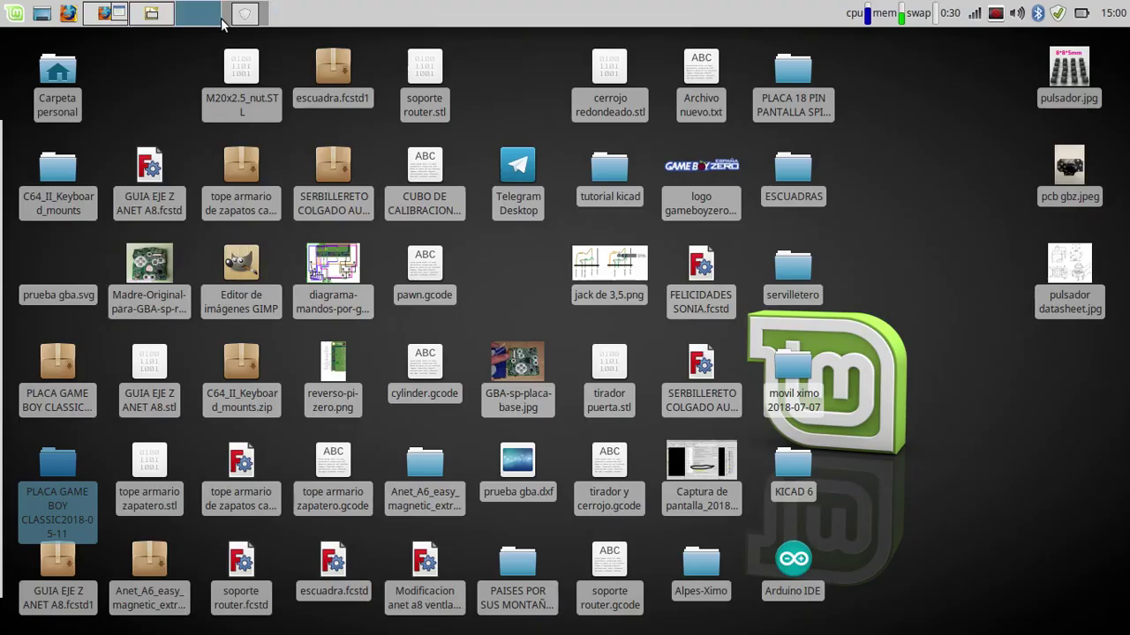
left_click(205, 14)
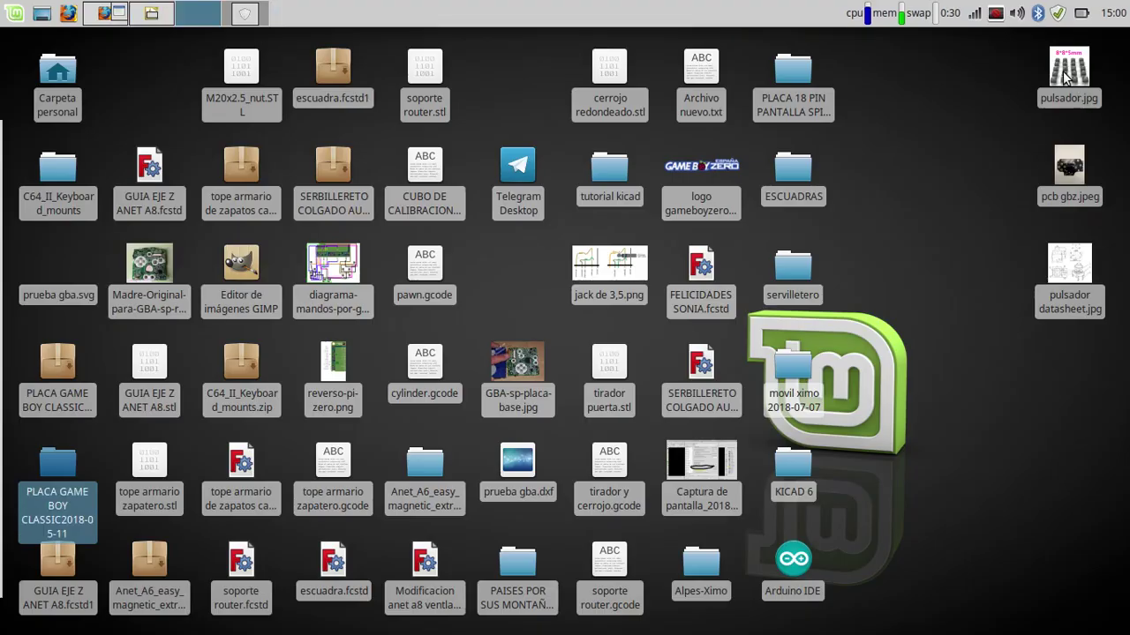
double_click(1068, 172)
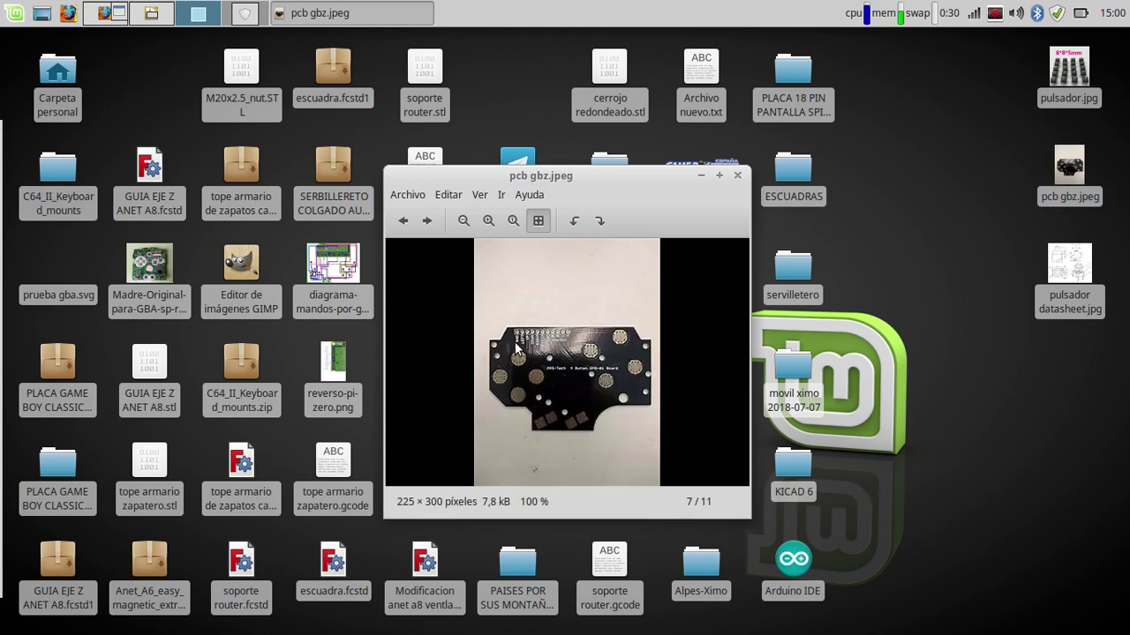
scroll(515, 344, "up", 9)
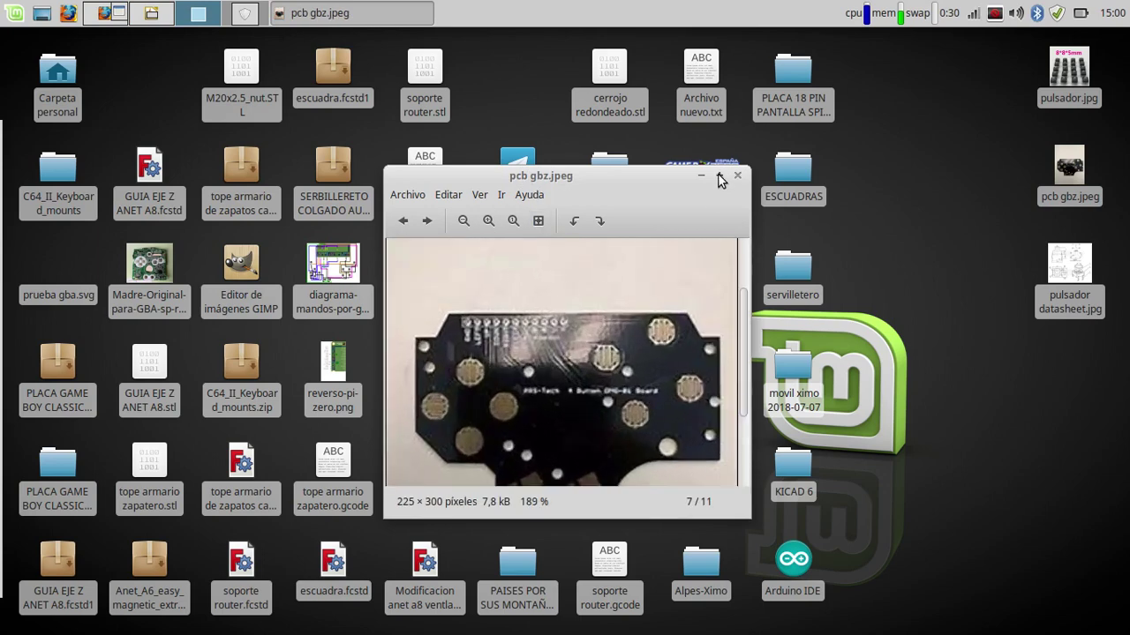
left_click(719, 175)
scroll(500, 322, "up", 2)
scroll(406, 279, "up", 1)
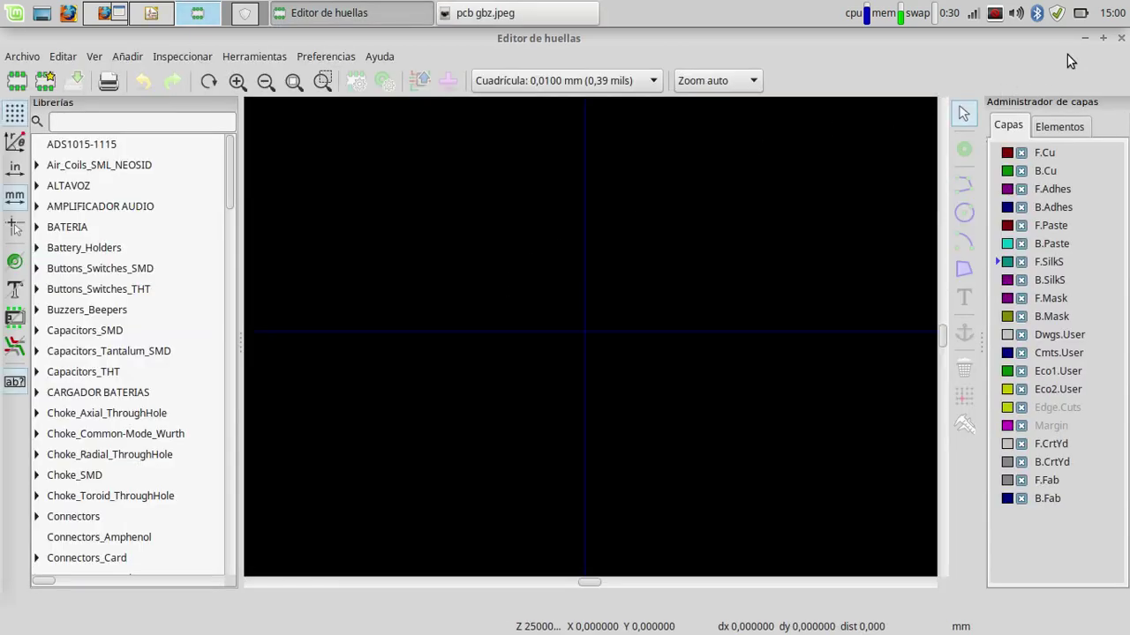
left_click(1085, 38)
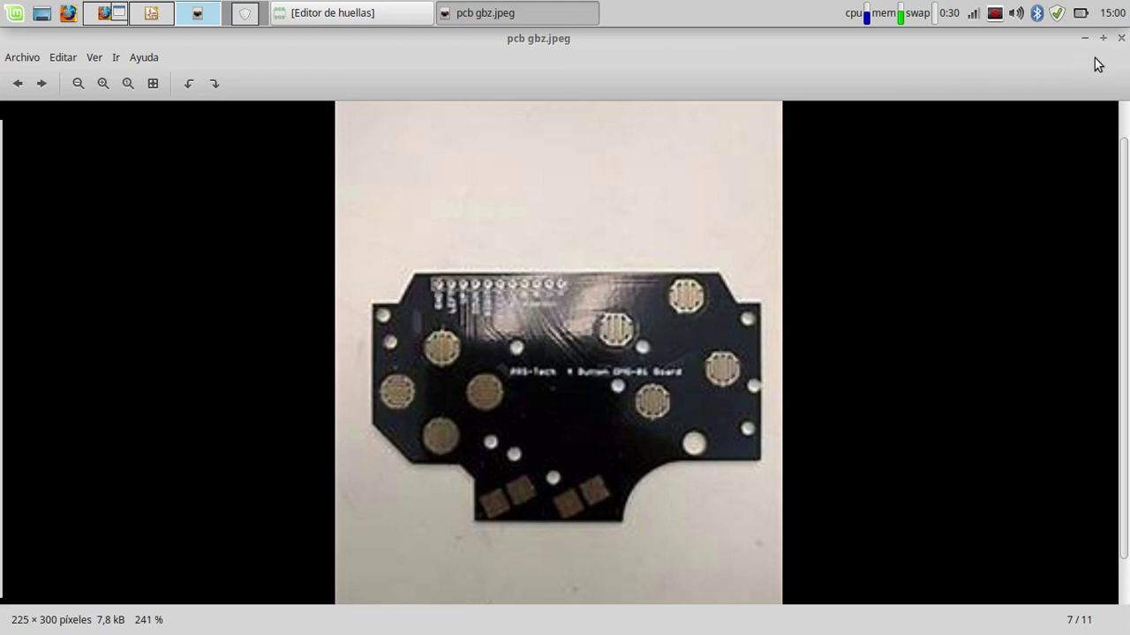
left_click(1121, 38)
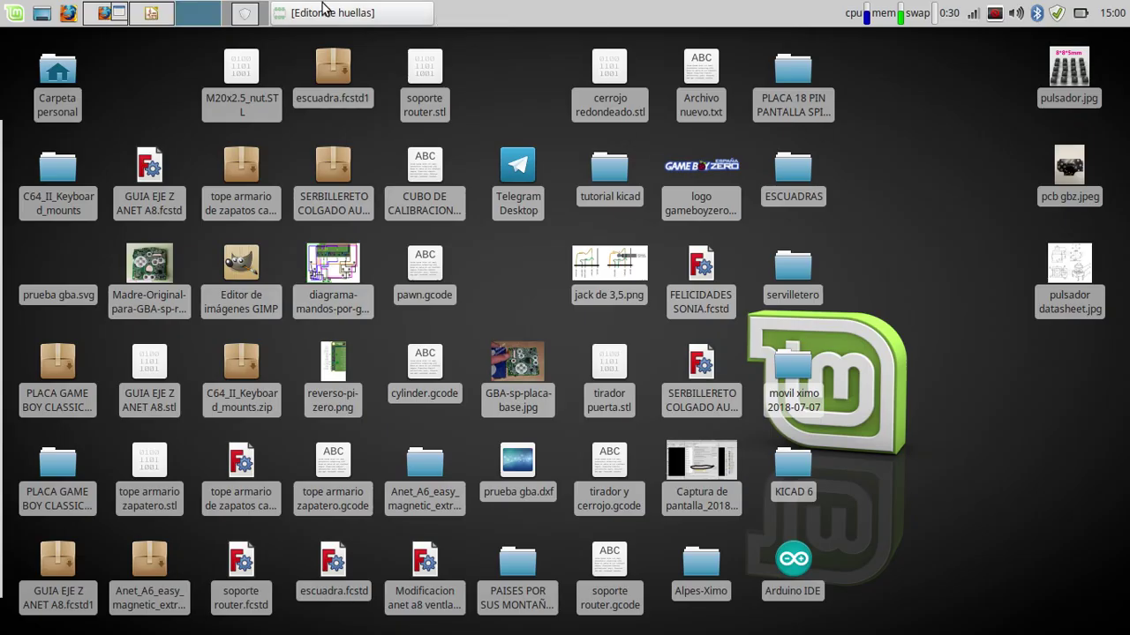
Step: Return to the KiCad project, bring up the footprint editor and open its footprint library manager
left_click(161, 16)
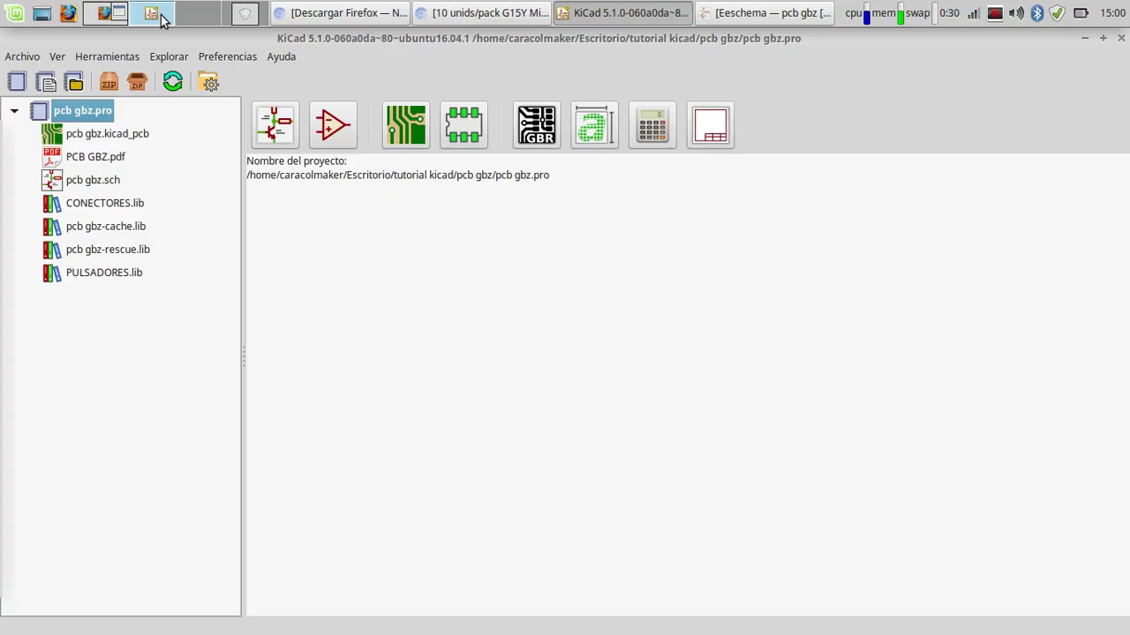
left_click(456, 135)
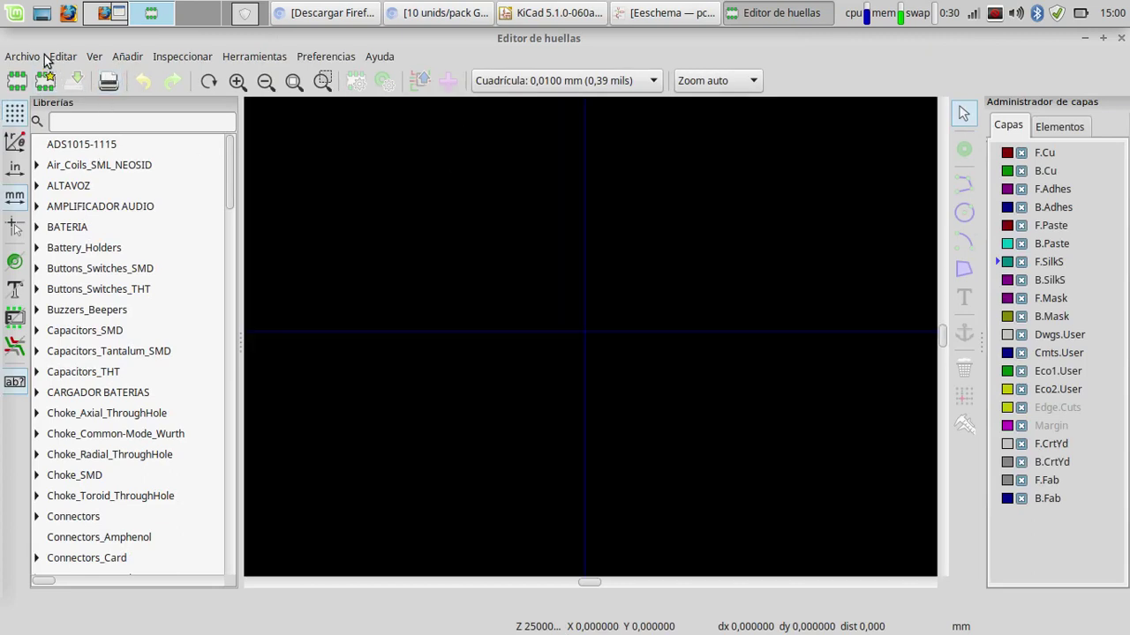
left_click(323, 57)
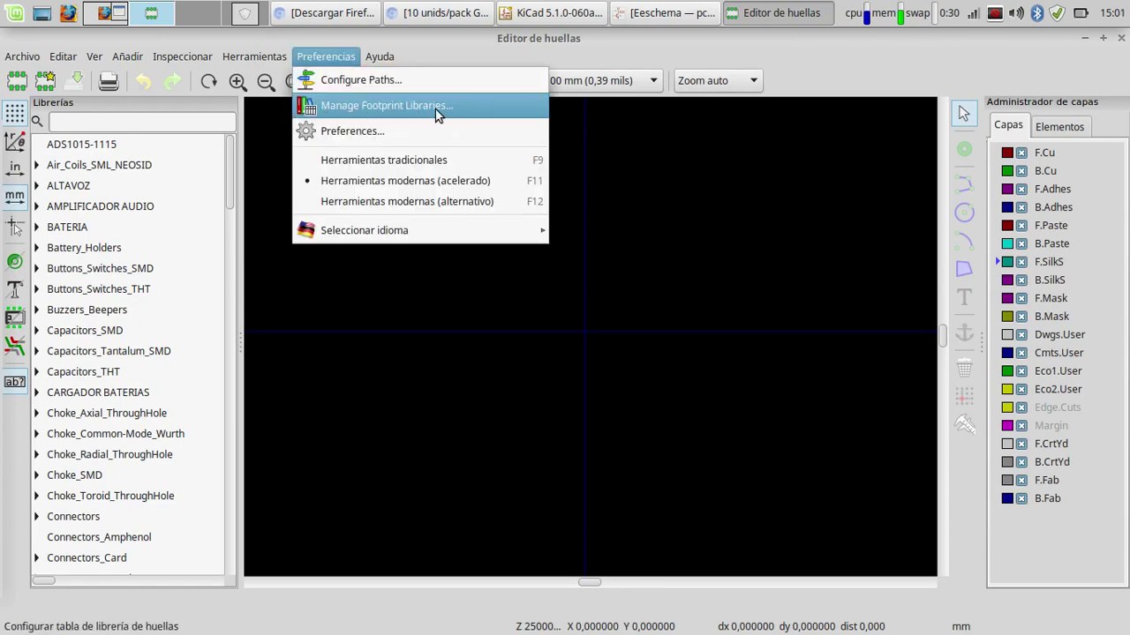
left_click(385, 107)
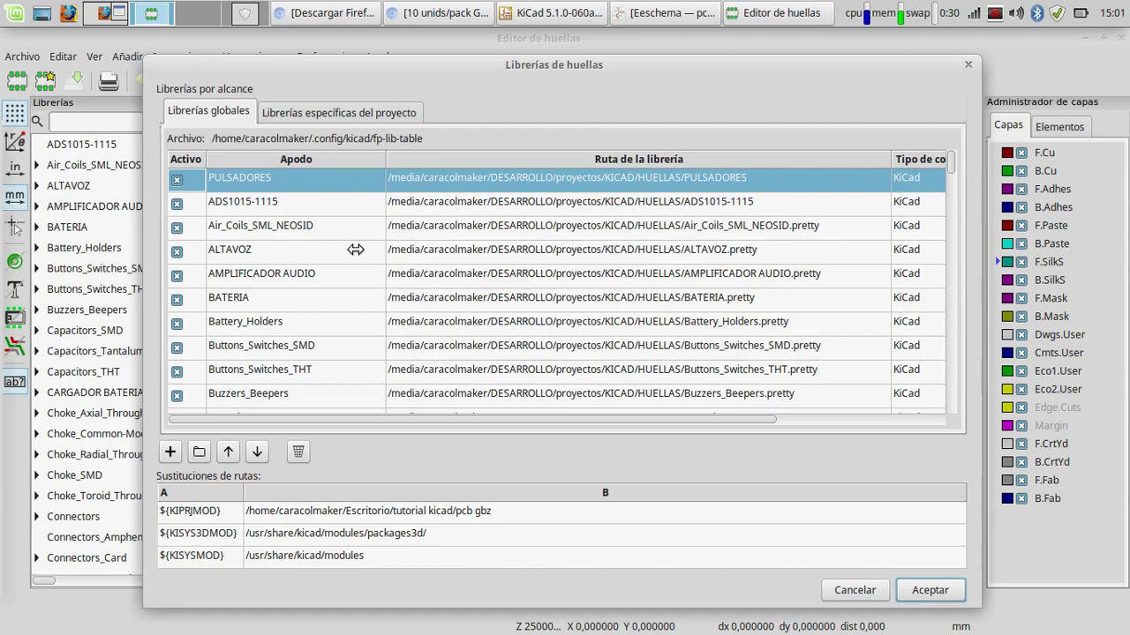
scroll(305, 387, "down", 4)
scroll(232, 377, "up", 4)
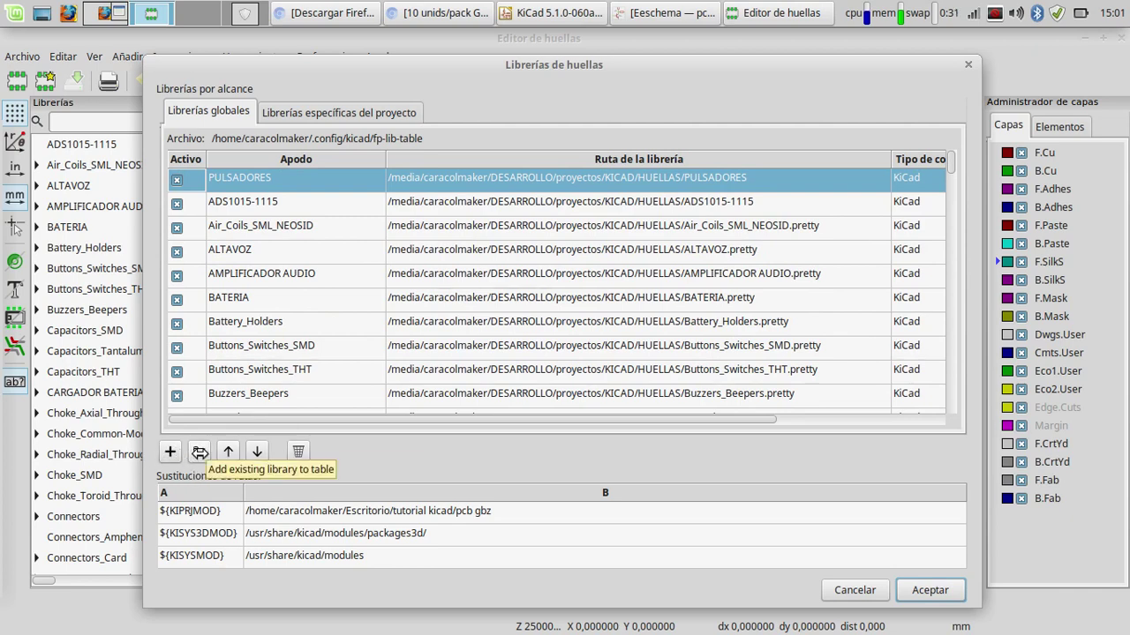
Step: Add a new entry to the global footprint libraries with the nickname "13 pines pcb"
left_click(171, 452)
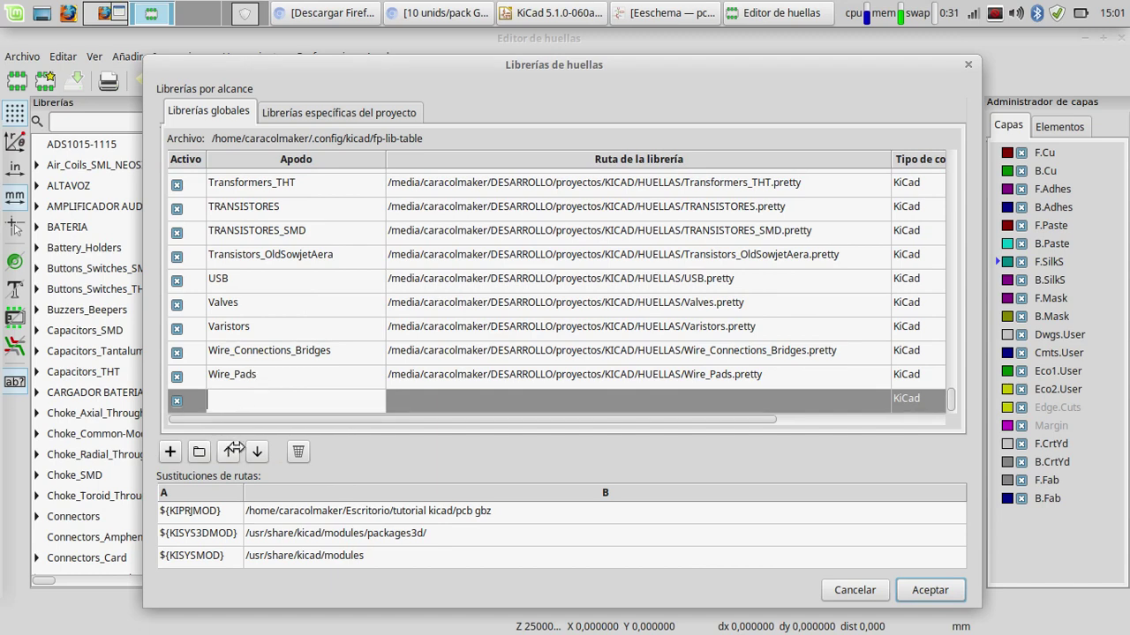
left_click(199, 452)
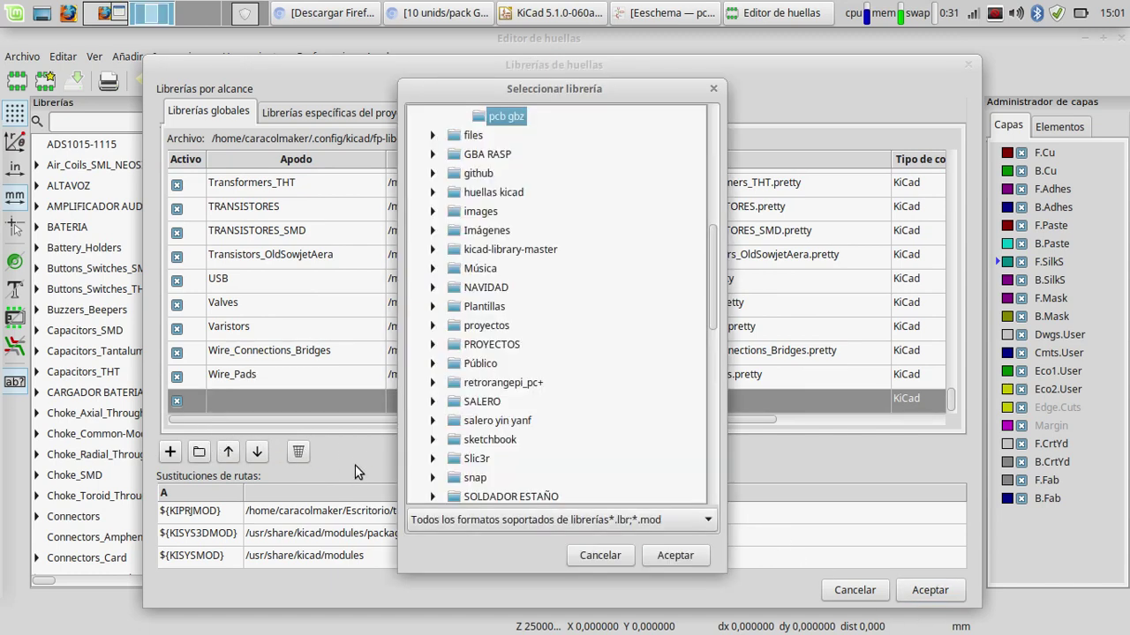
left_click(609, 558)
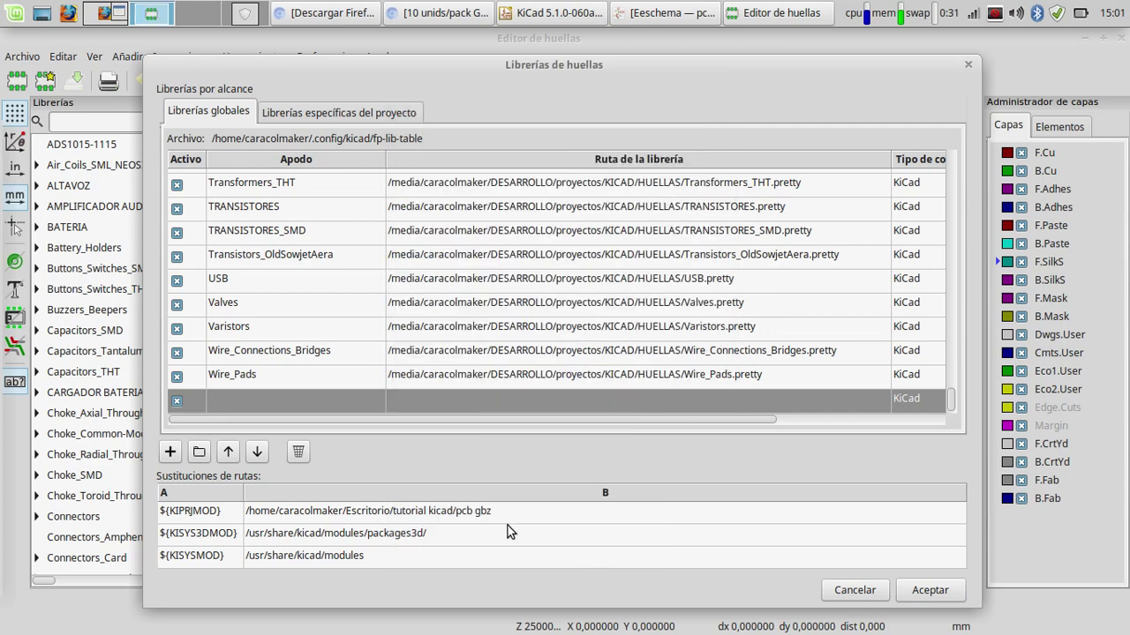
left_click(247, 402)
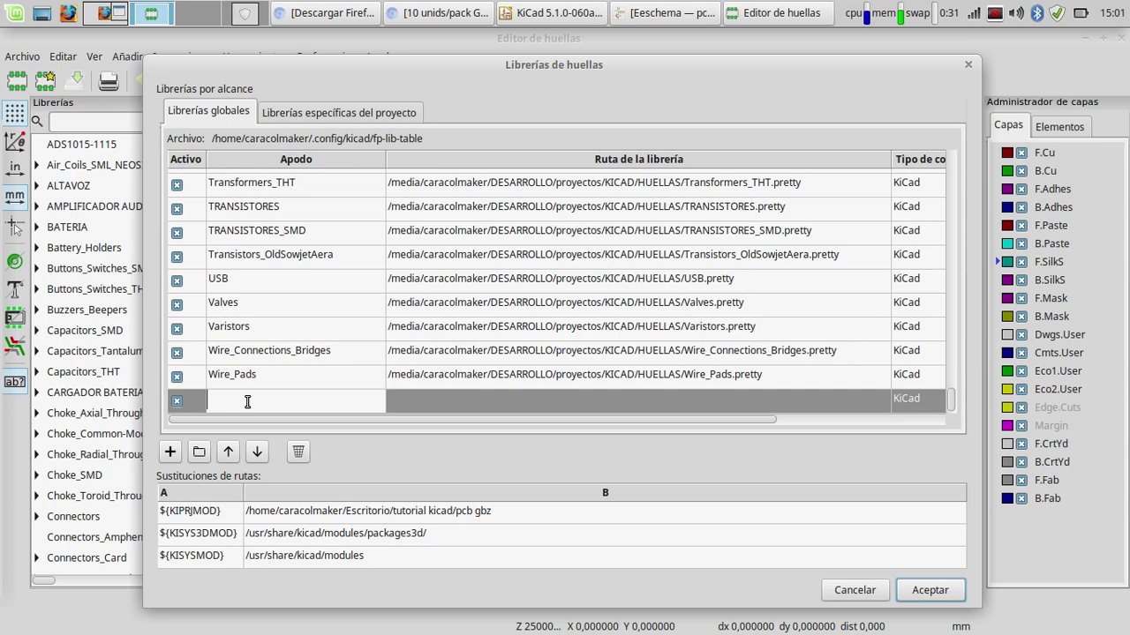
type("13 pines pcb")
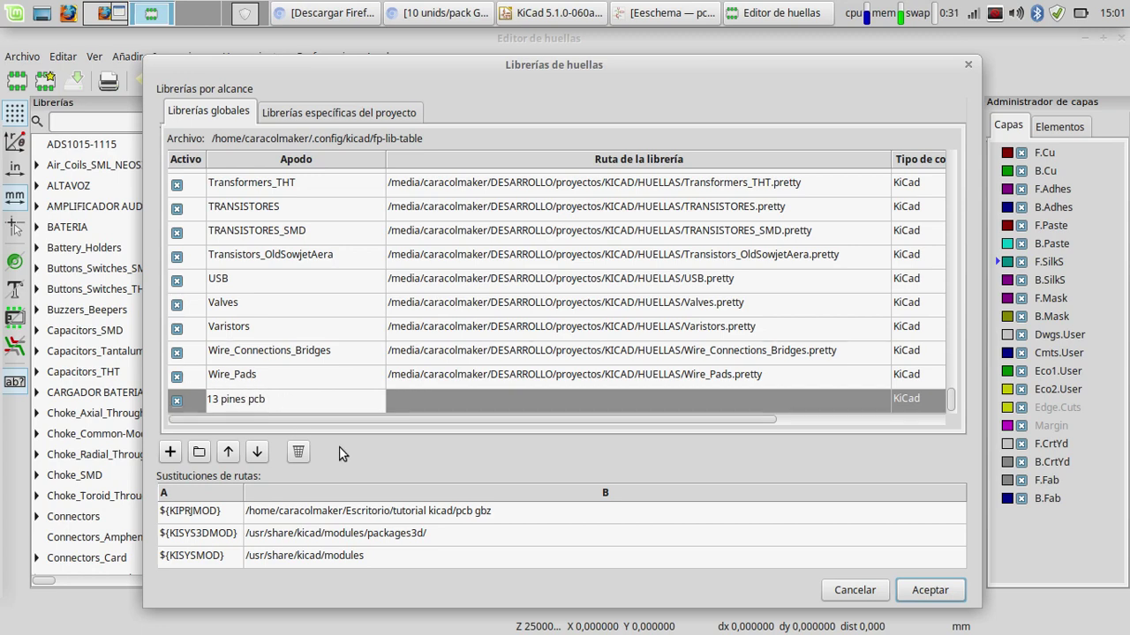
Step: Set the 13 pines pcb library path to the tutorial kicad/pcb gbz folder and accept the library table
left_click(421, 398)
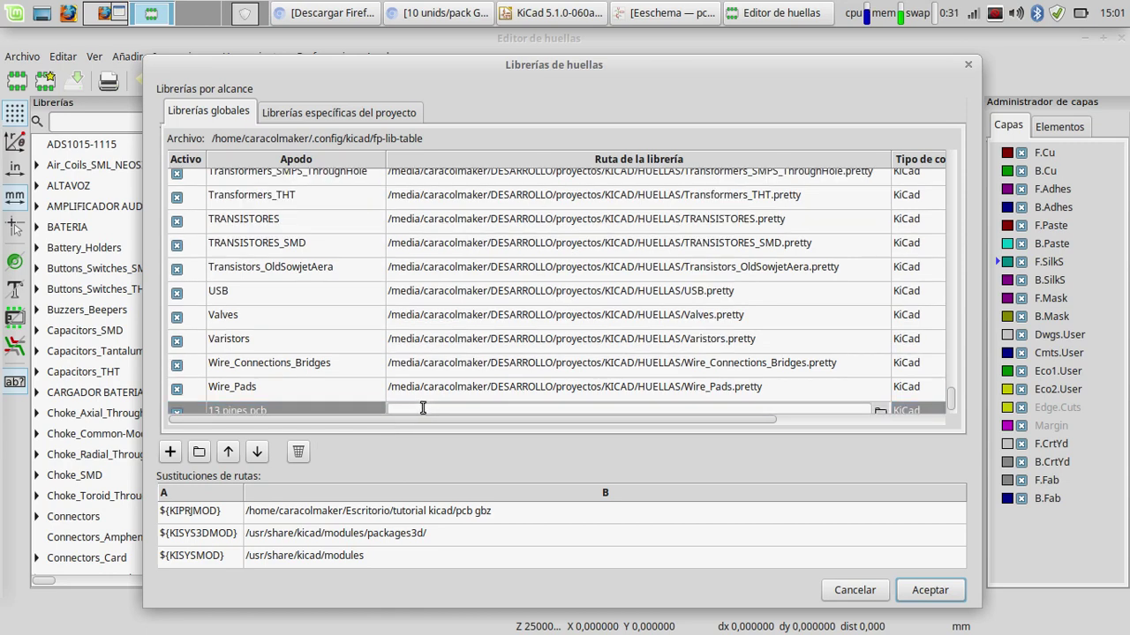
left_click(880, 412)
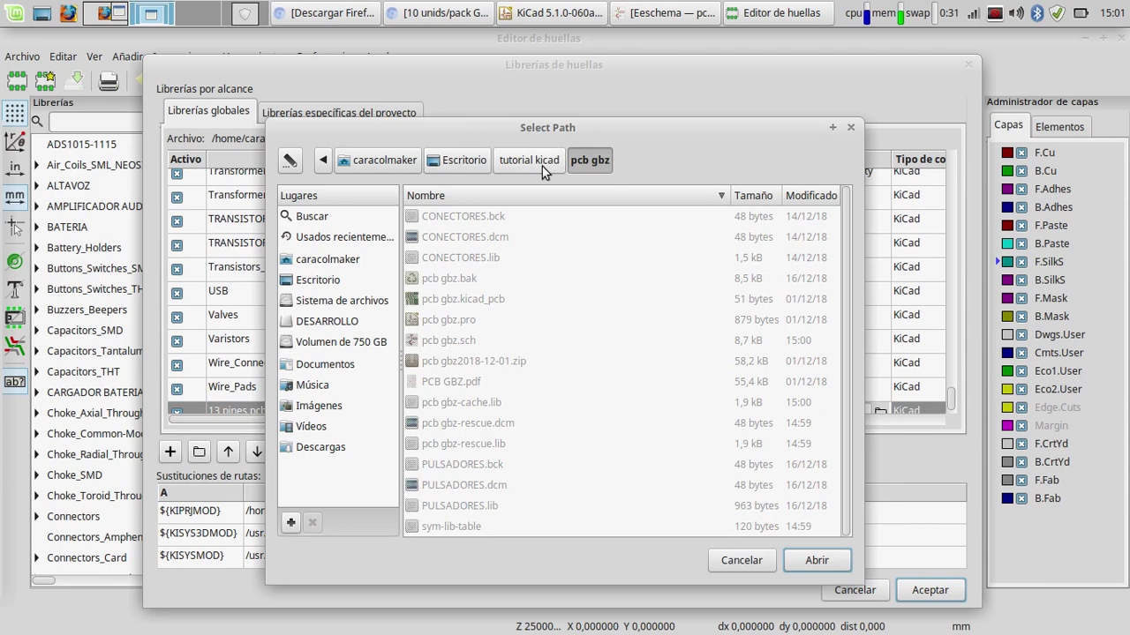
left_click(816, 562)
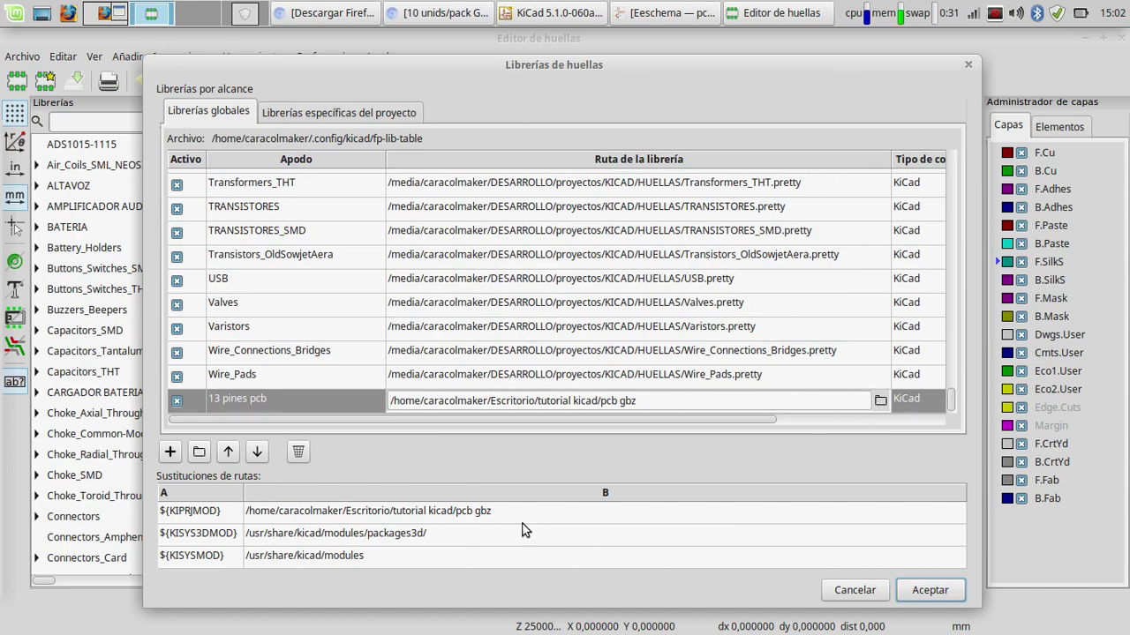
left_click(924, 591)
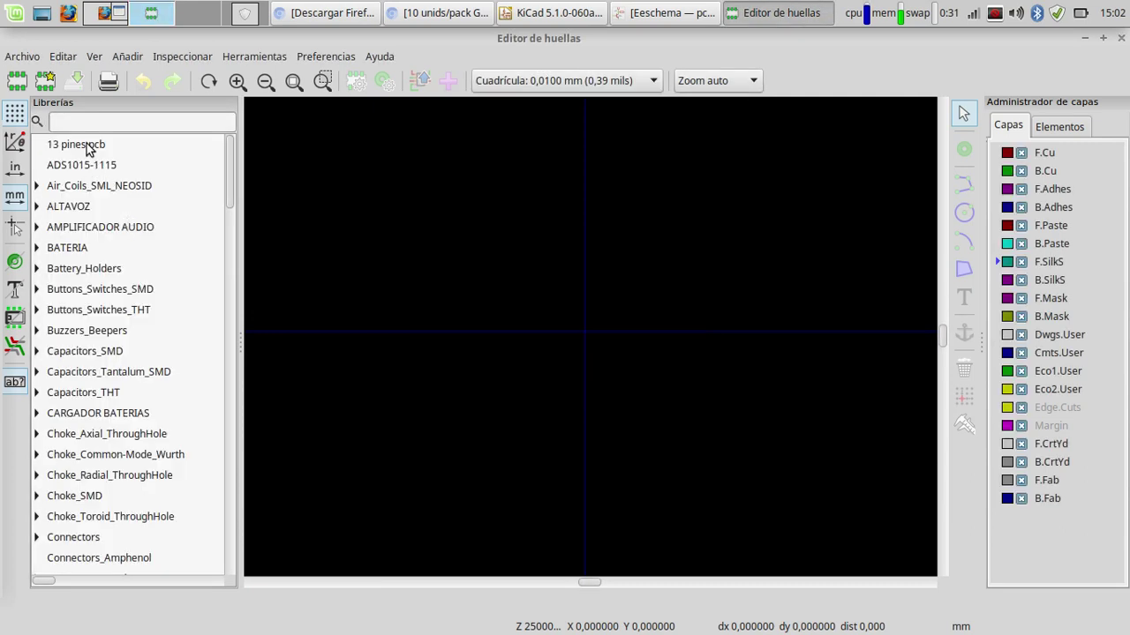
left_click(89, 144)
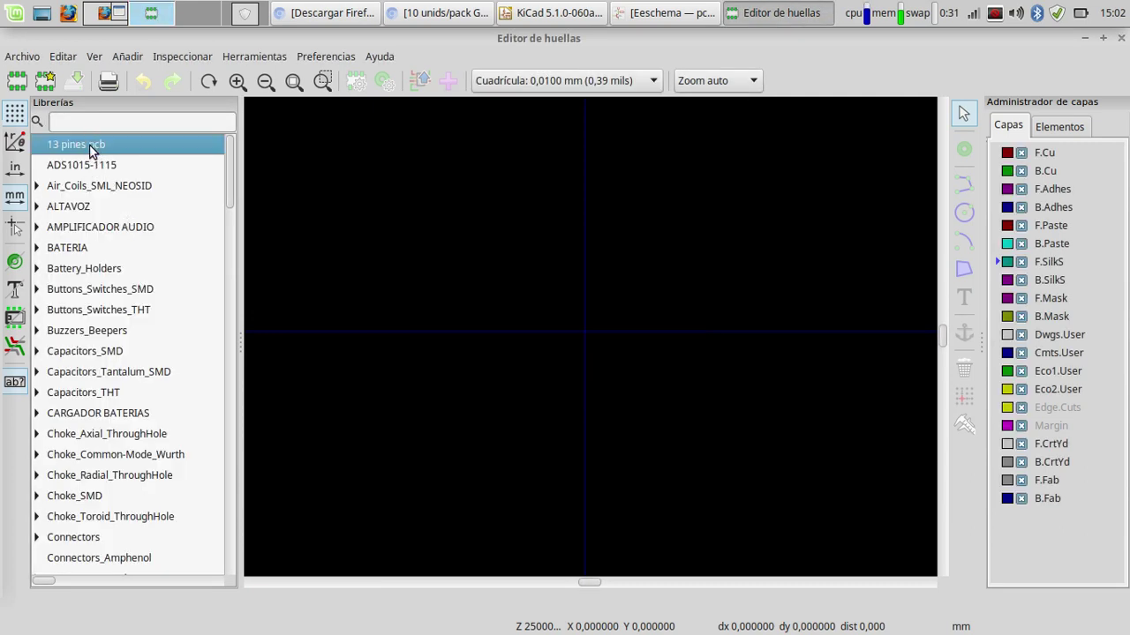
left_click(558, 111)
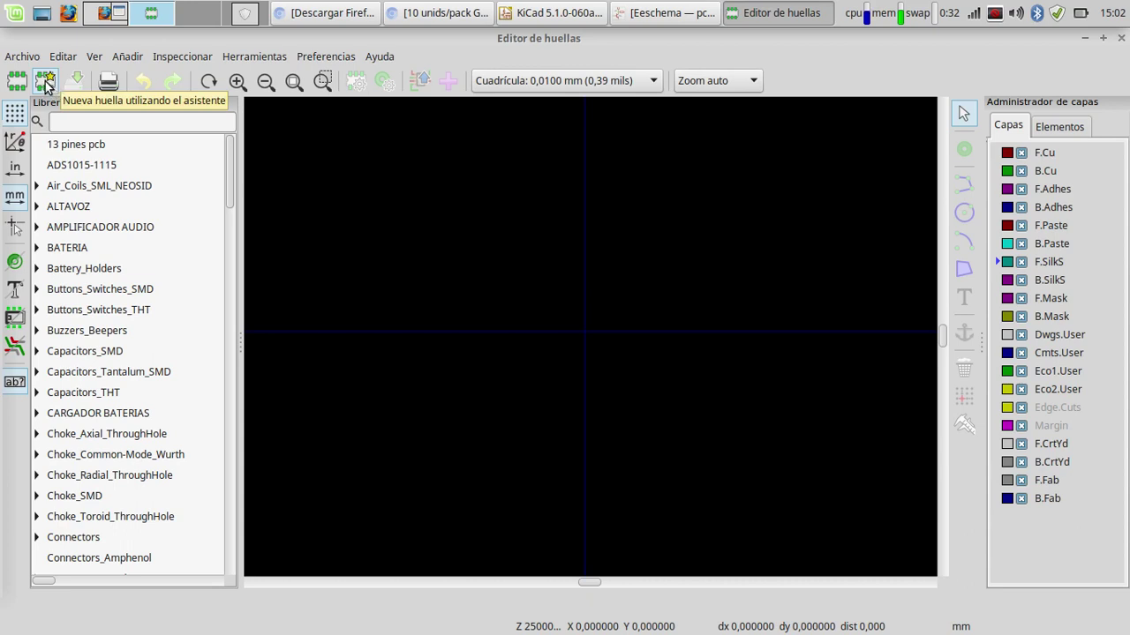
left_click(46, 82)
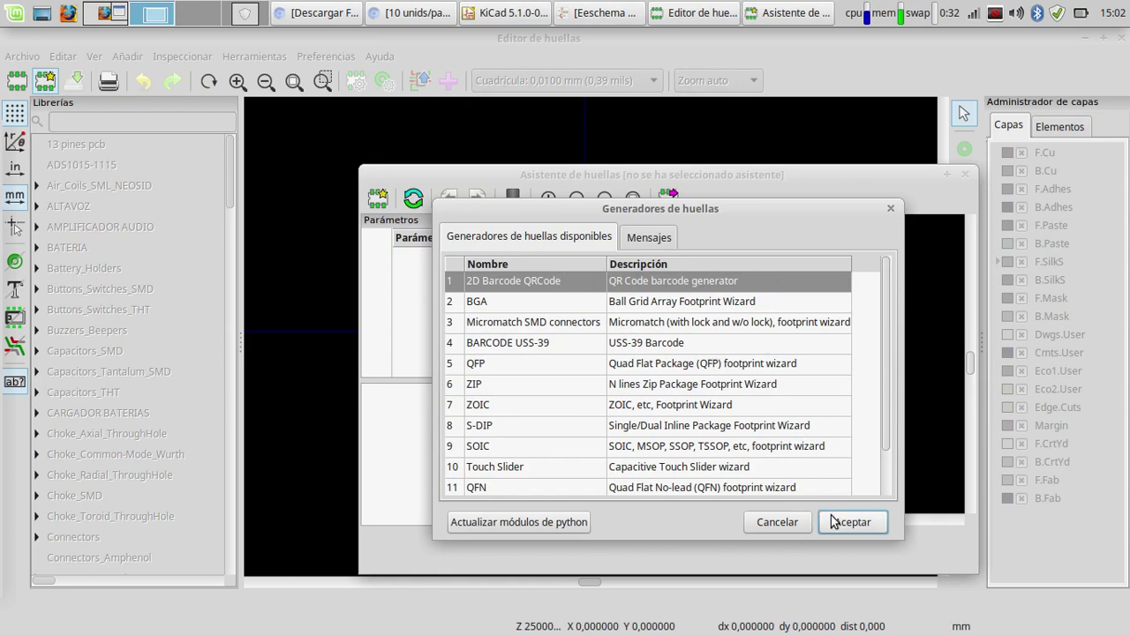
scroll(660, 456, "down", 1)
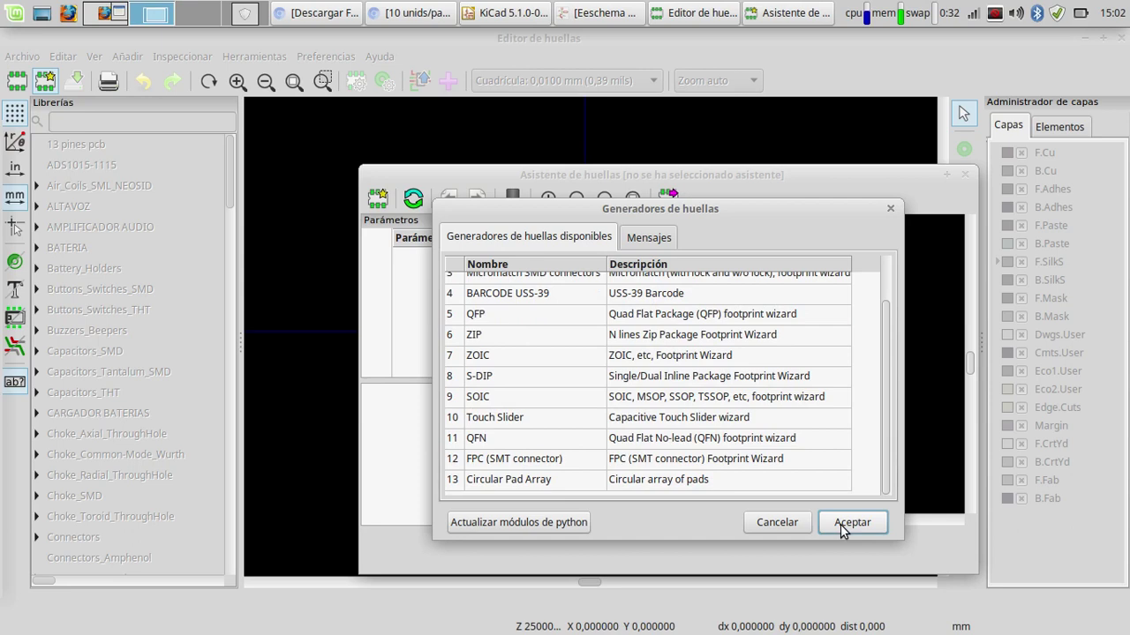
scroll(676, 441, "up", 1)
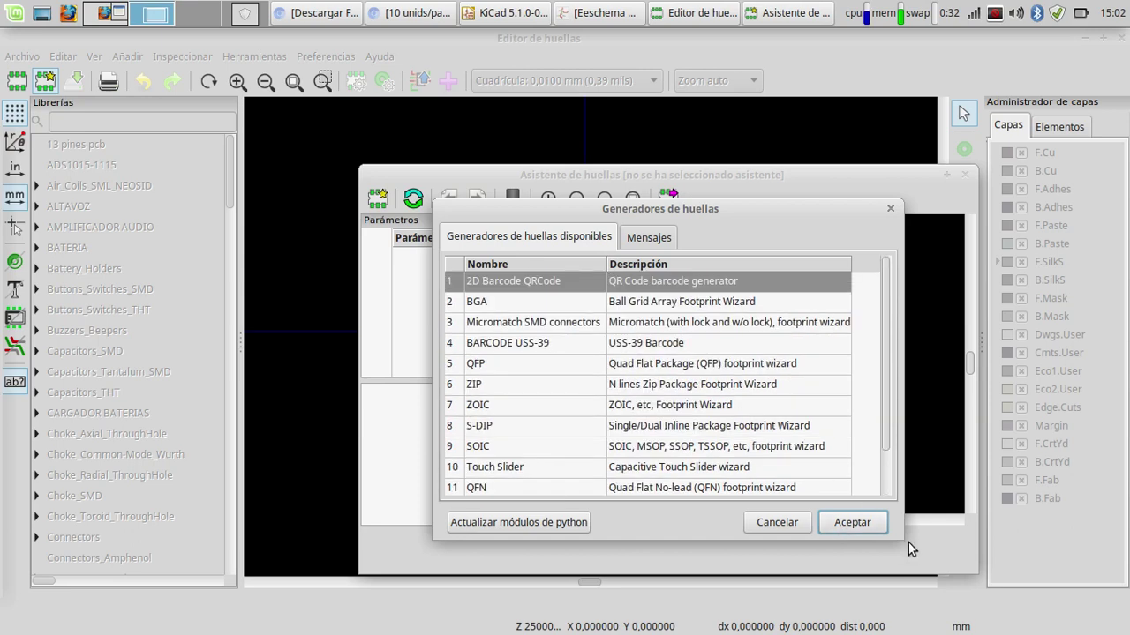
left_click(853, 524)
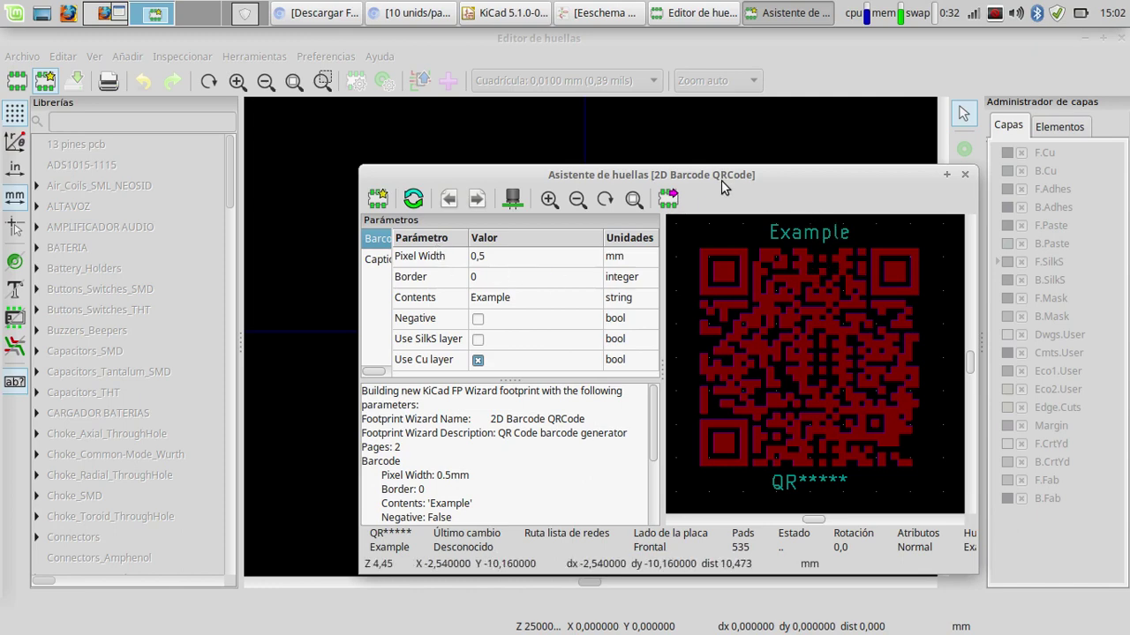
left_click_drag(716, 177, 645, 159)
left_click(894, 156)
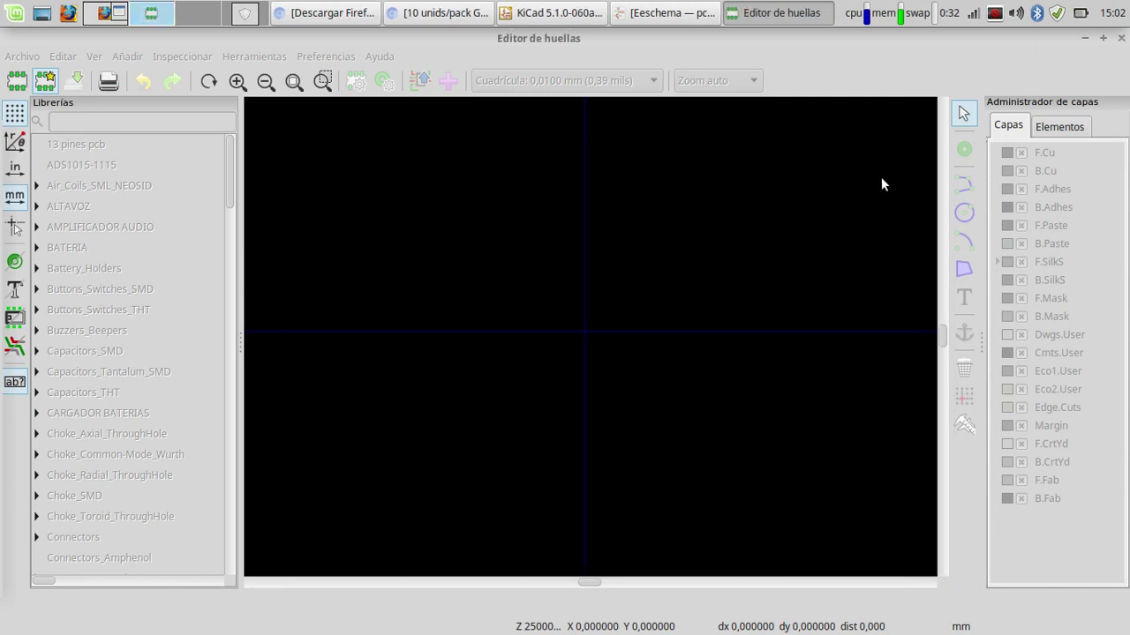
left_click(45, 80)
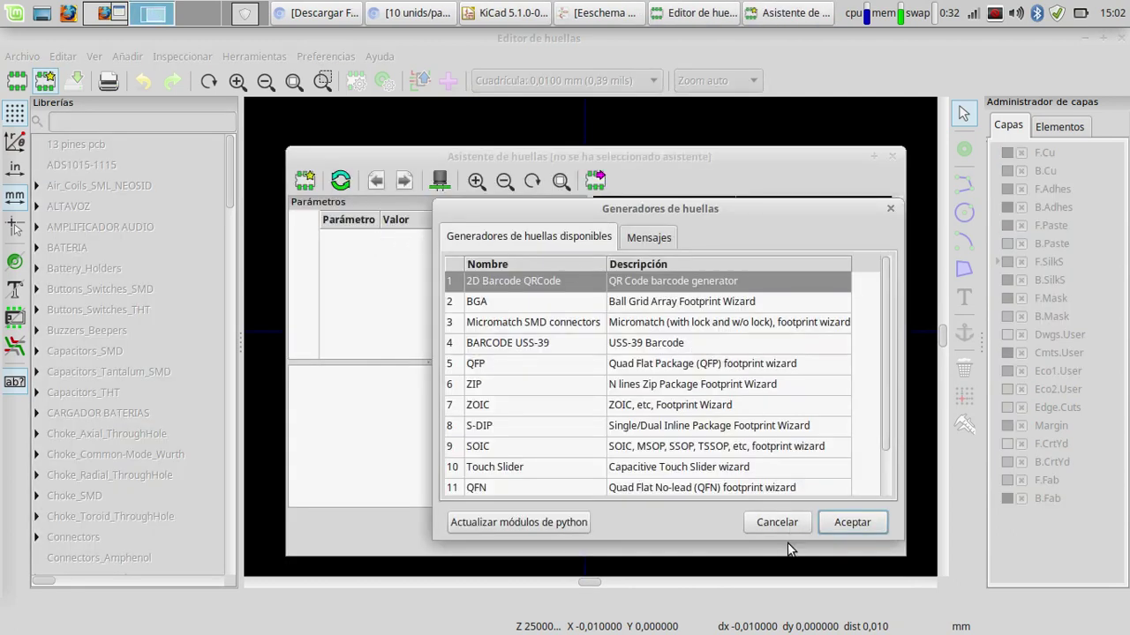
left_click(775, 523)
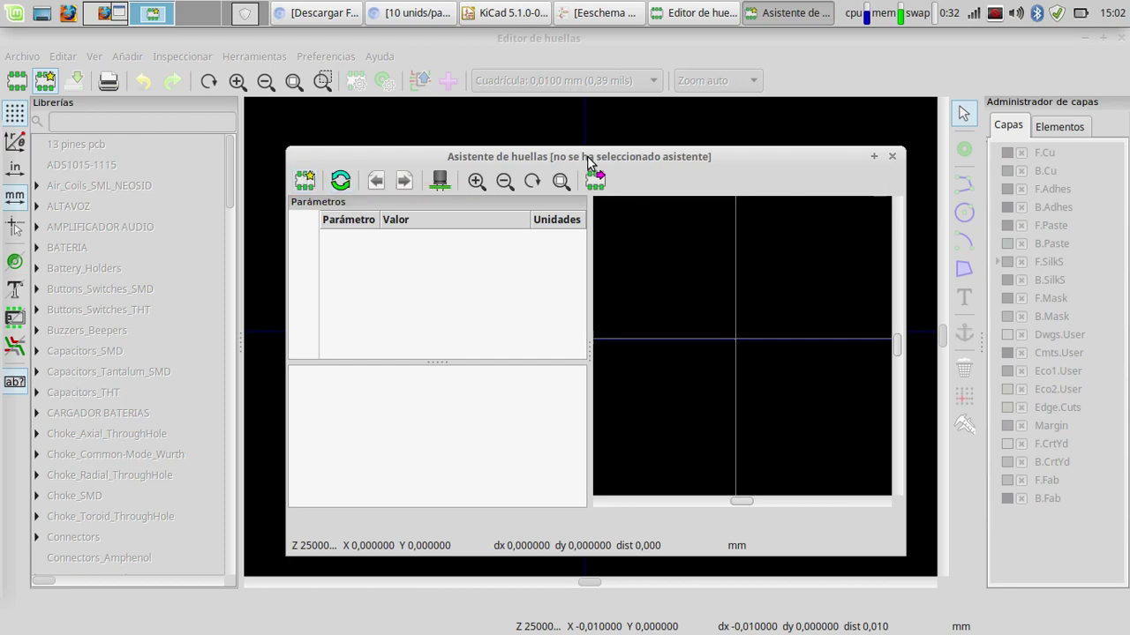
left_click(892, 156)
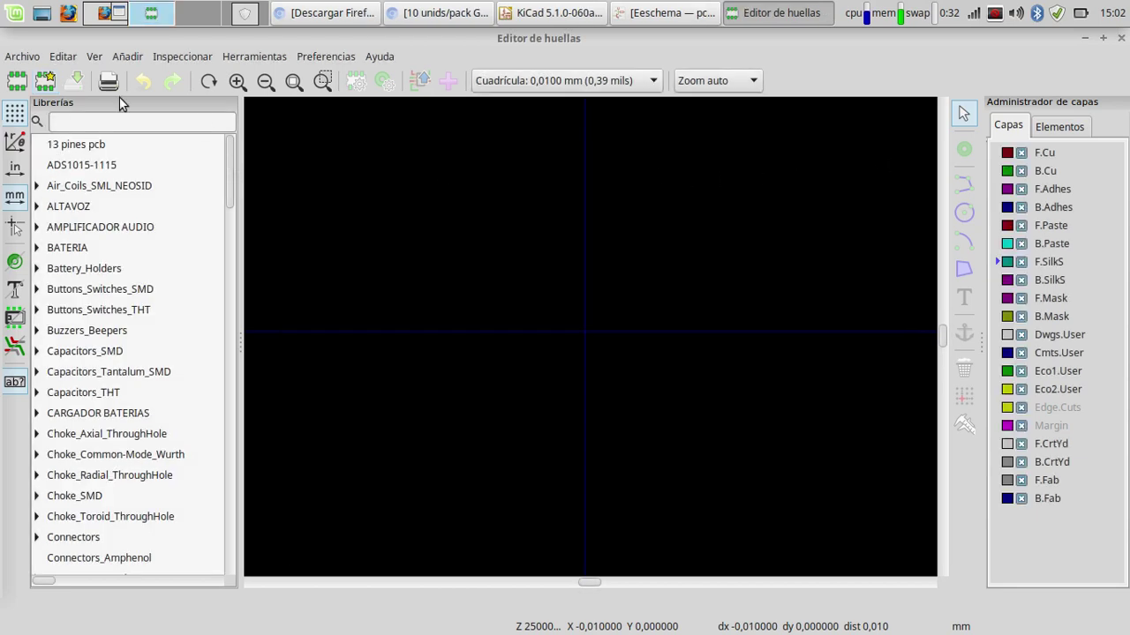
Step: Create a new footprint named "PINES 13"
left_click(14, 85)
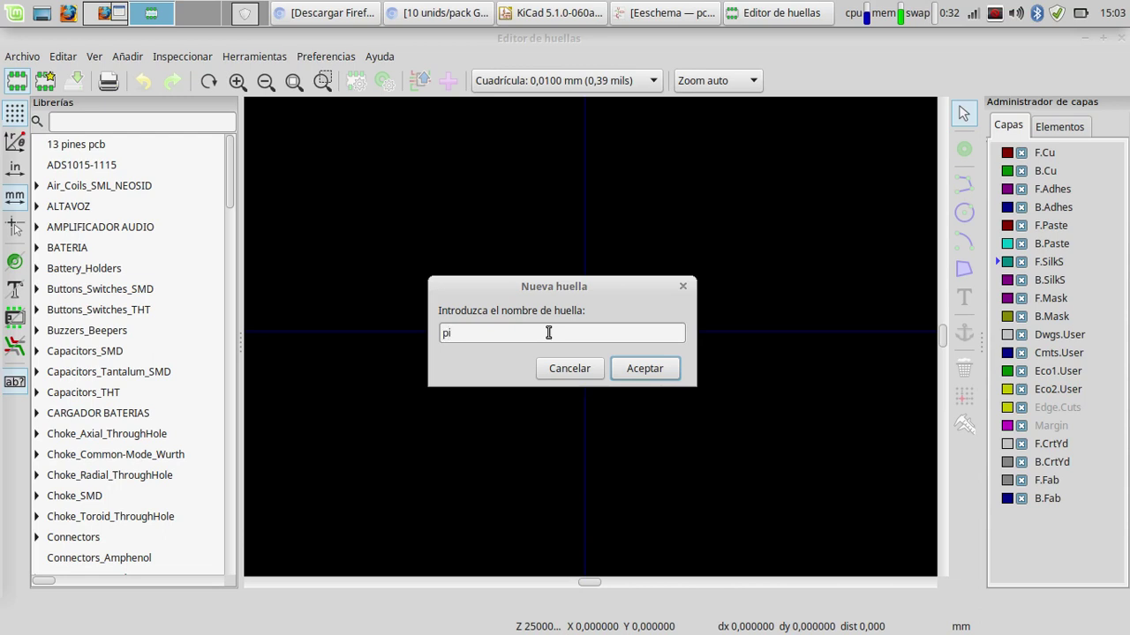
type("es")
key("BackSpace")
key("BackSpace")
key("BackSpace")
key("BackSpace")
key("BackSpace")
key("BackSpace")
key("BackSpace")
key("Return")
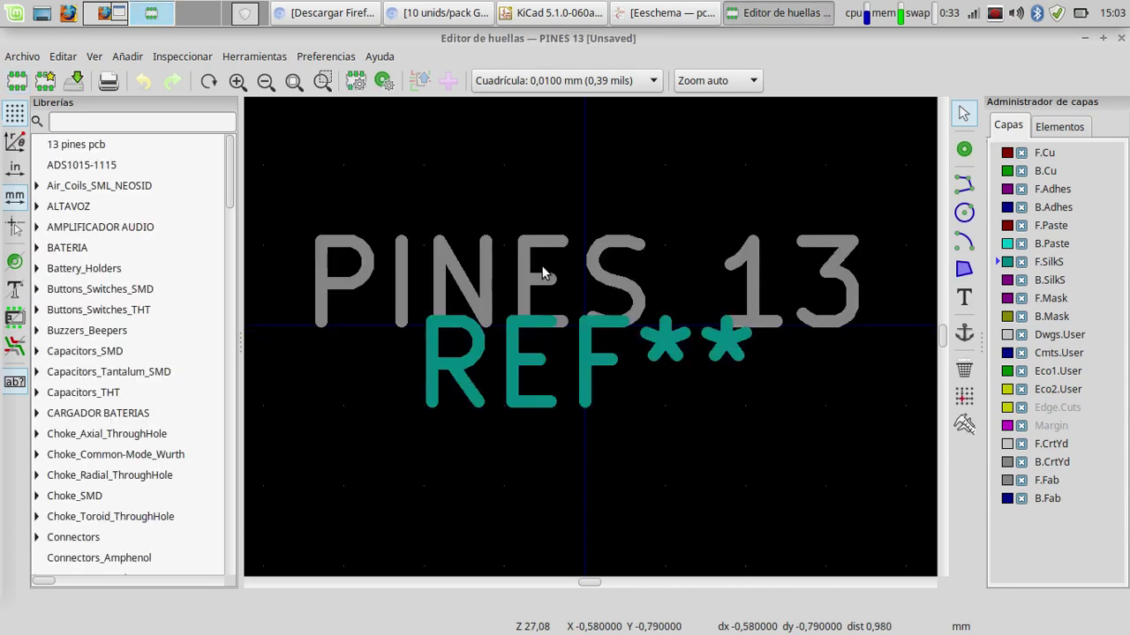
Step: Move the PINES 13 value text well above the origin and the REF** text well below it, both near the vertical axis
scroll(574, 336, "down", 5)
scroll(593, 340, "up", 3)
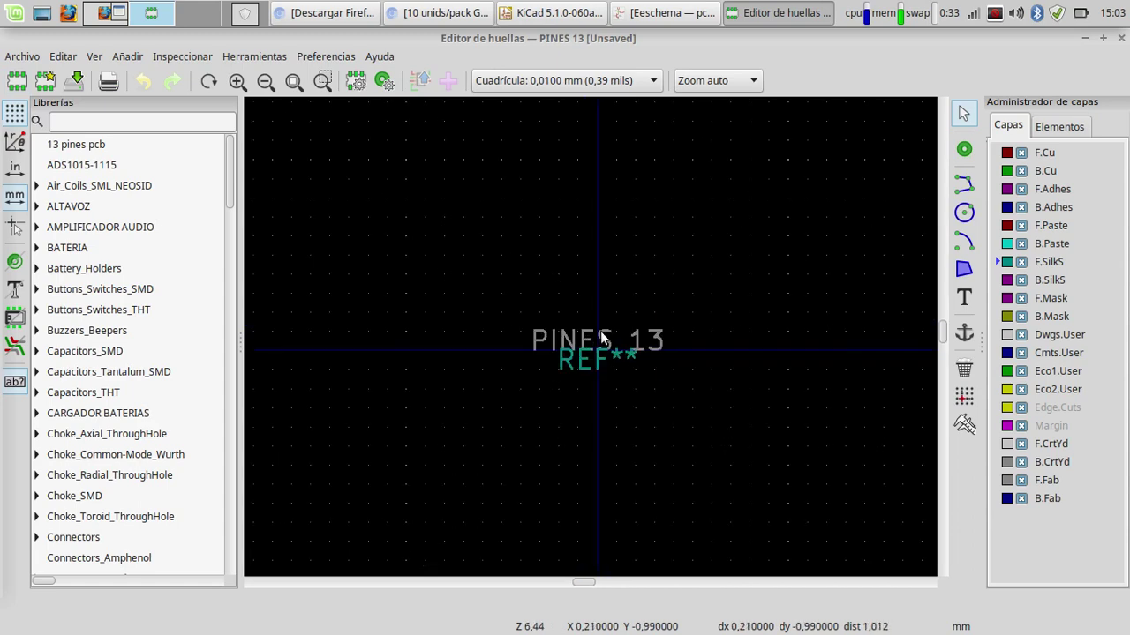
left_click(602, 339)
left_click_drag(602, 338, 594, 155)
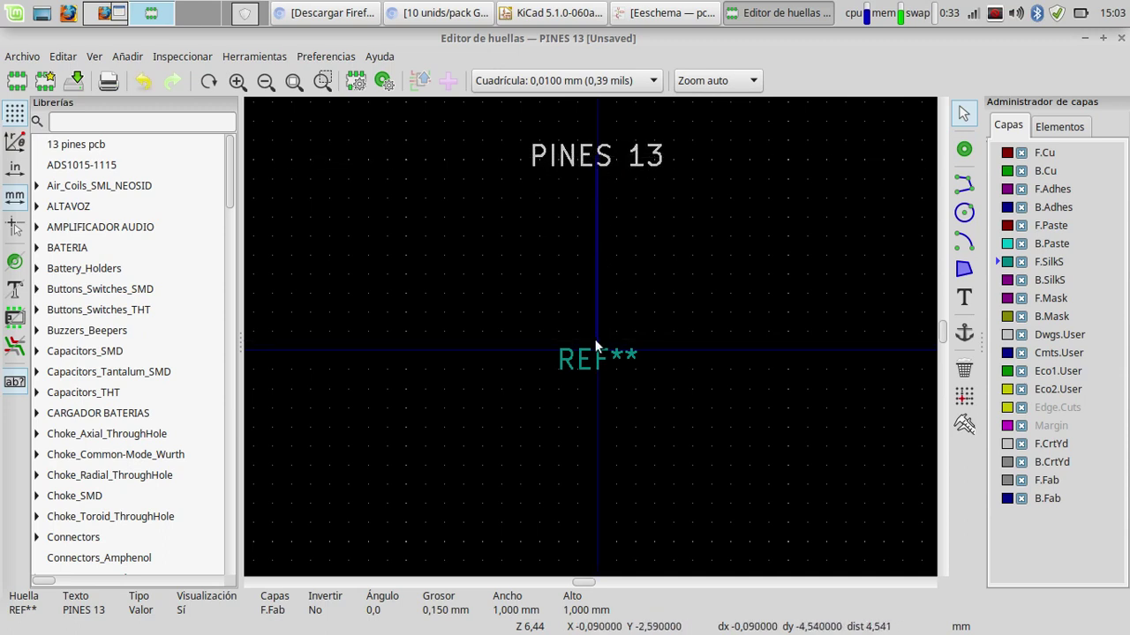
left_click_drag(599, 362, 596, 499)
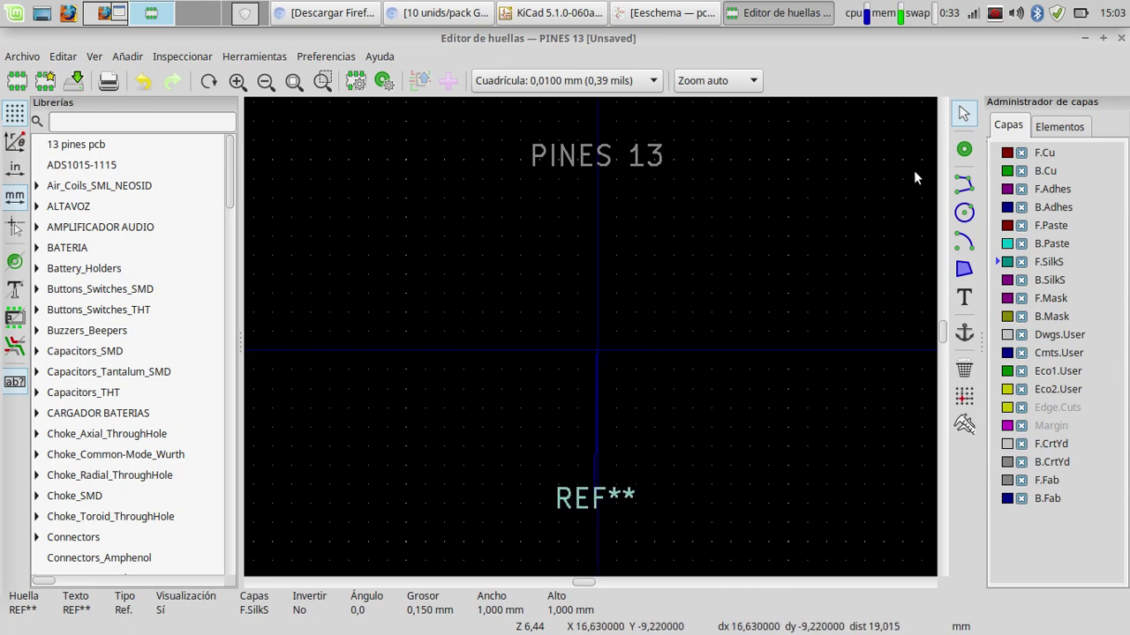
Step: Place pad 1 up and to the left of the origin, at about X -15.05 mm, Y -7.96 mm
left_click(964, 151)
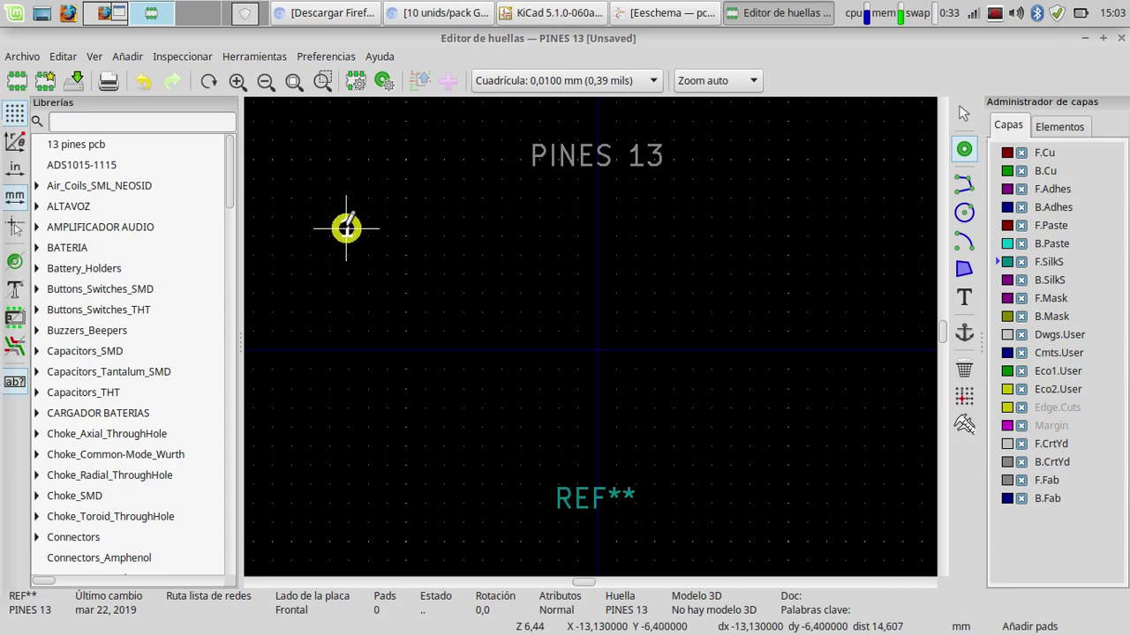
scroll(350, 212, "up", 5)
scroll(585, 325, "down", 3)
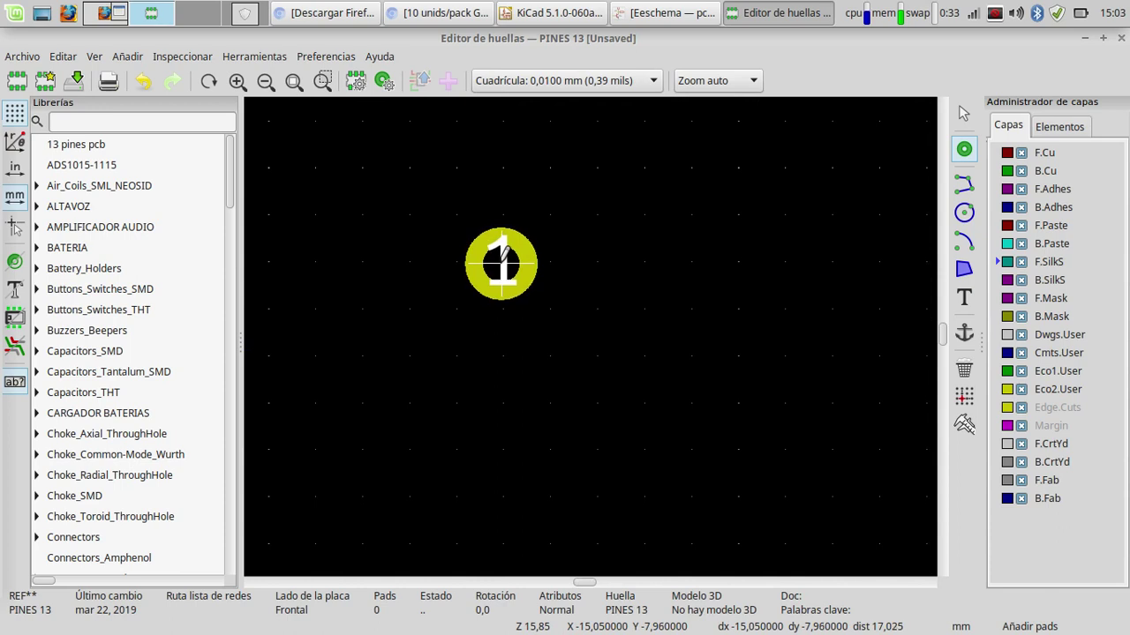
left_click(501, 261)
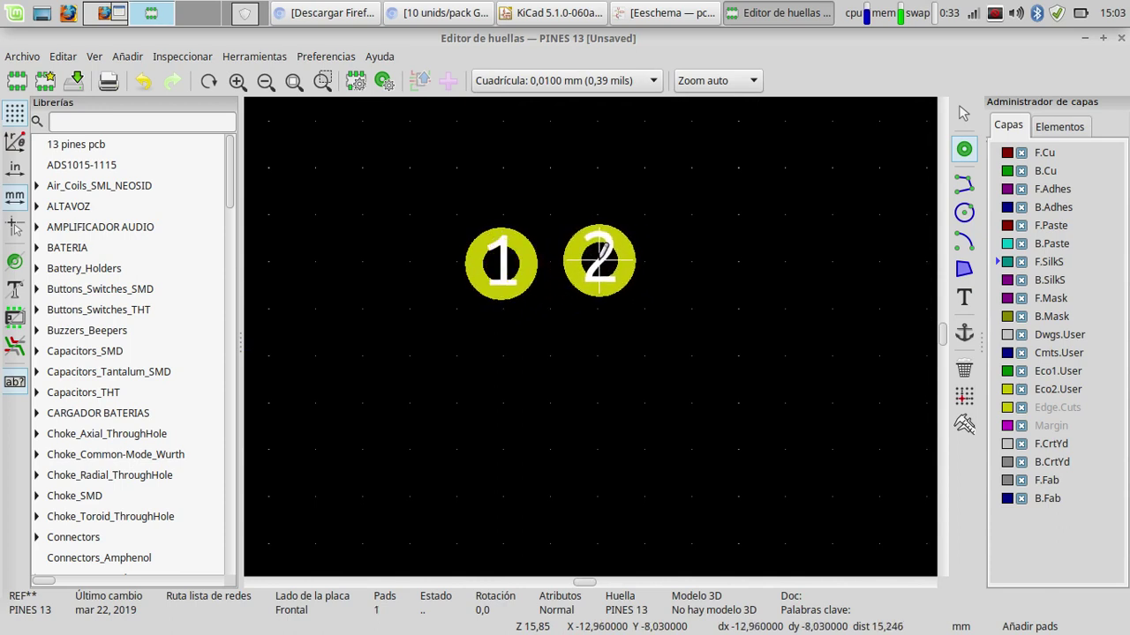
key("Escape")
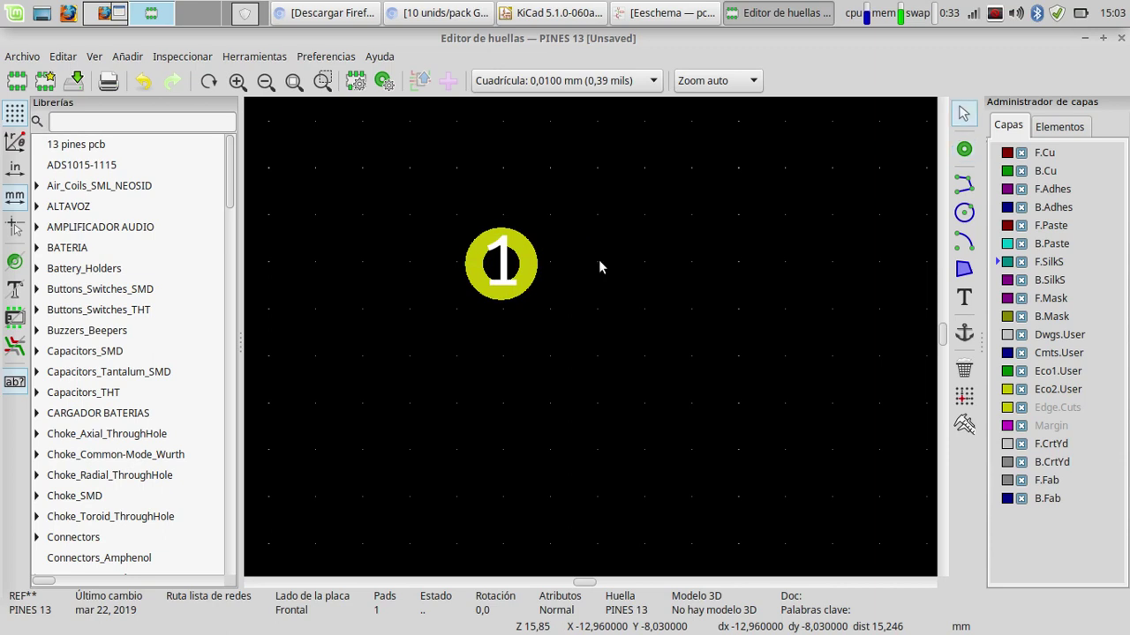
Step: Set the editing grid to 2.54 mm (100 mils)
left_click(569, 80)
scroll(565, 104, "up", 6)
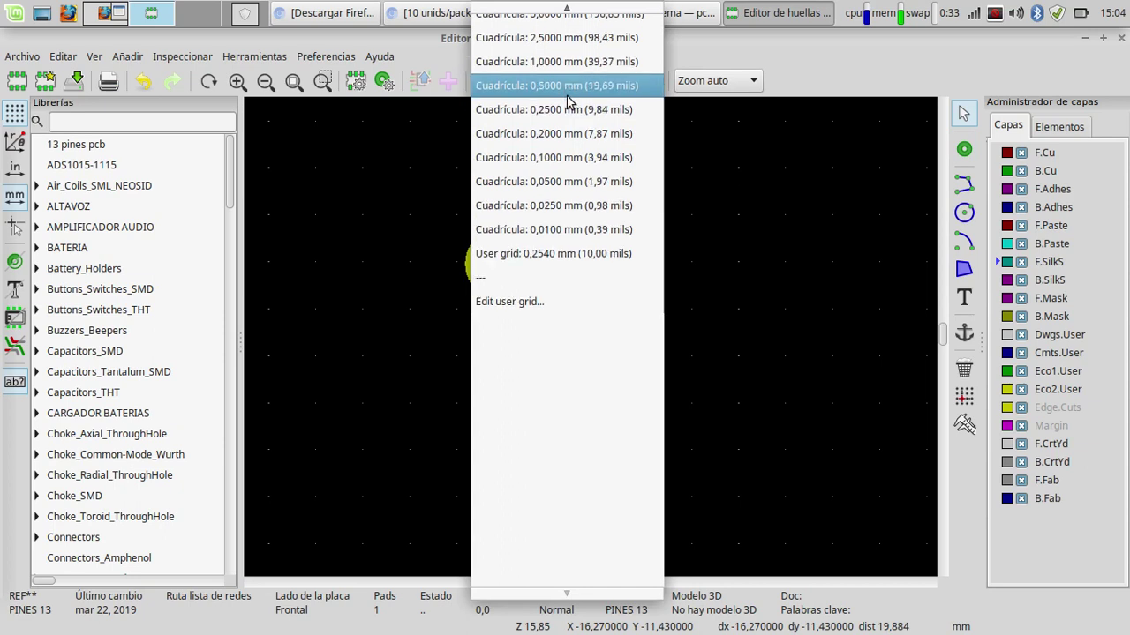
scroll(568, 90, "up", 2)
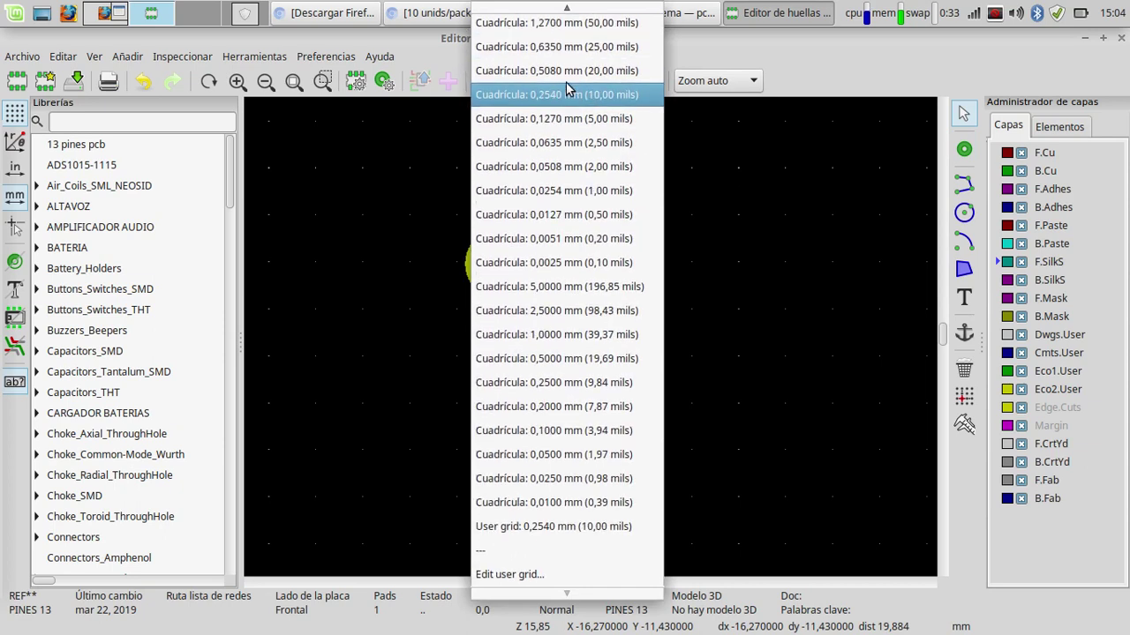
scroll(567, 88, "up", 1)
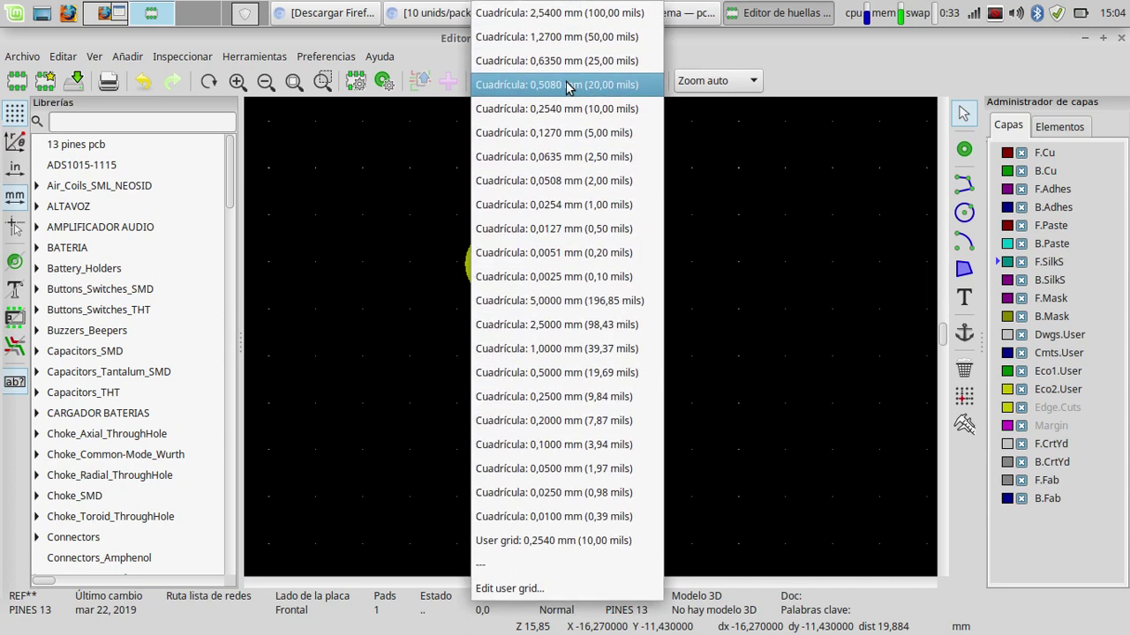
left_click(556, 14)
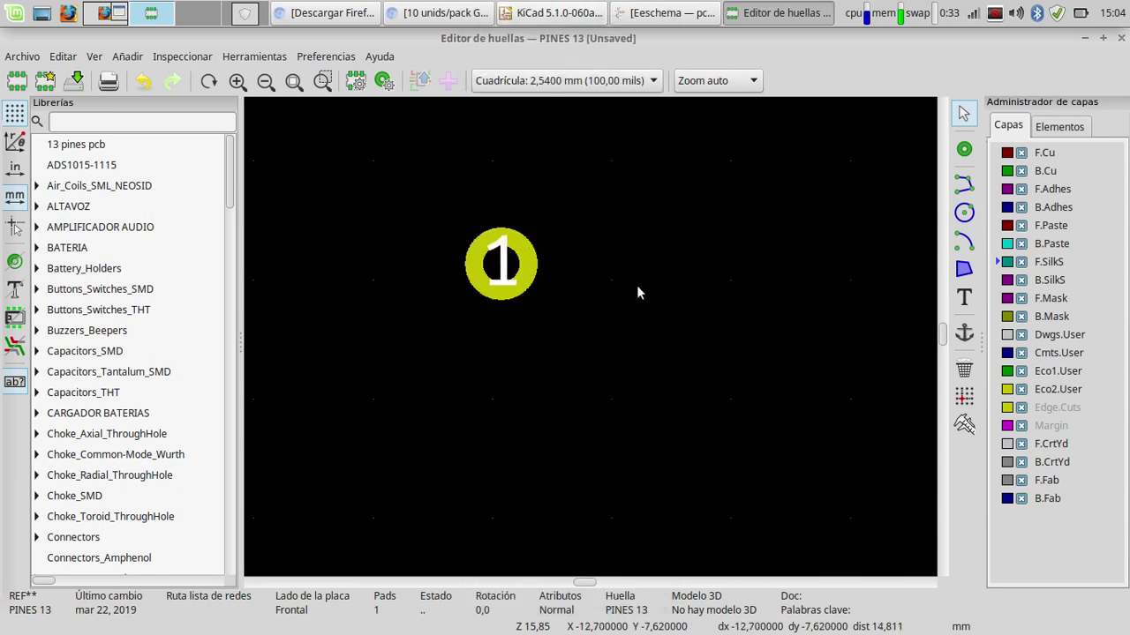
Step: Move pad 1 onto the horizontal axis left of the origin, at X -17.78 mm, Y 0 mm
left_click(964, 149)
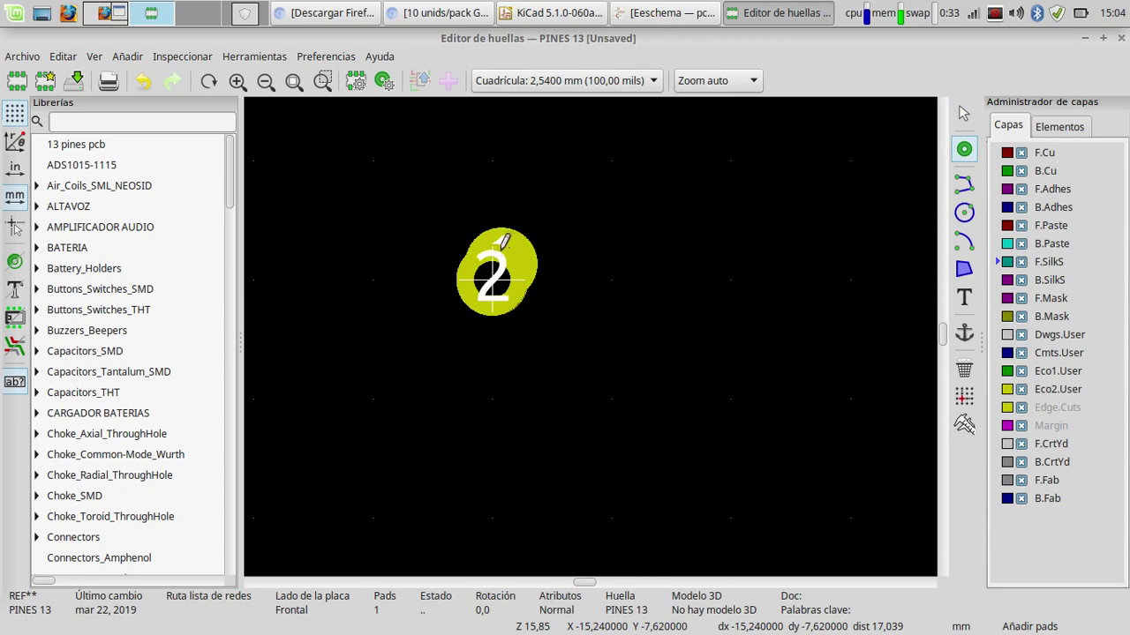
key("Escape")
left_click(500, 265)
left_click_drag(501, 265, 492, 260)
scroll(492, 260, "down", 4)
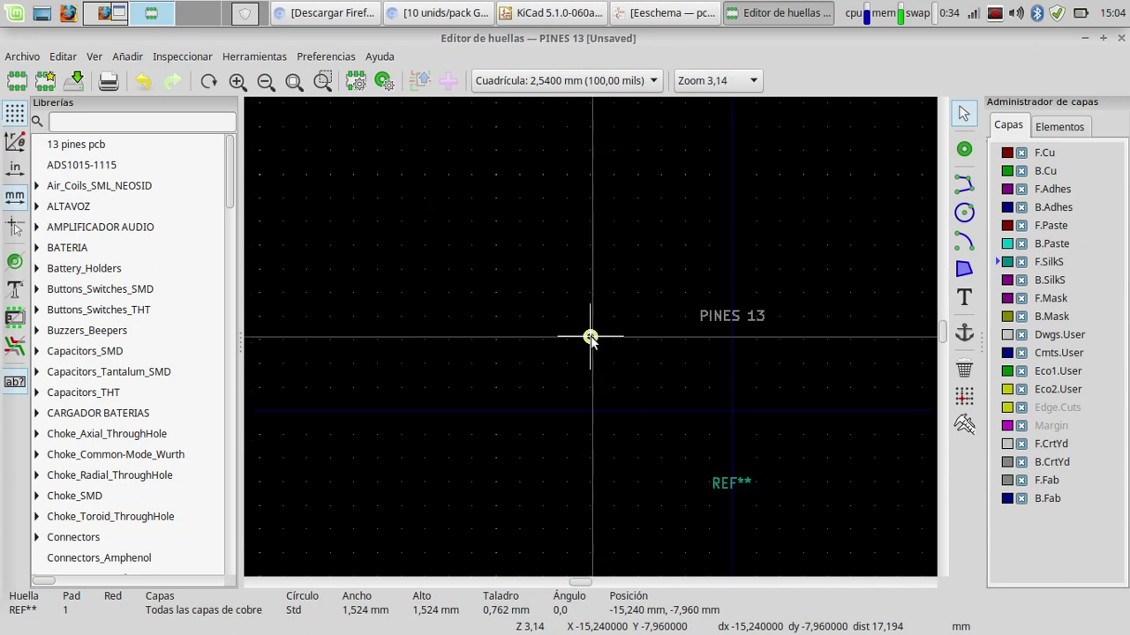
left_click_drag(591, 340, 734, 391)
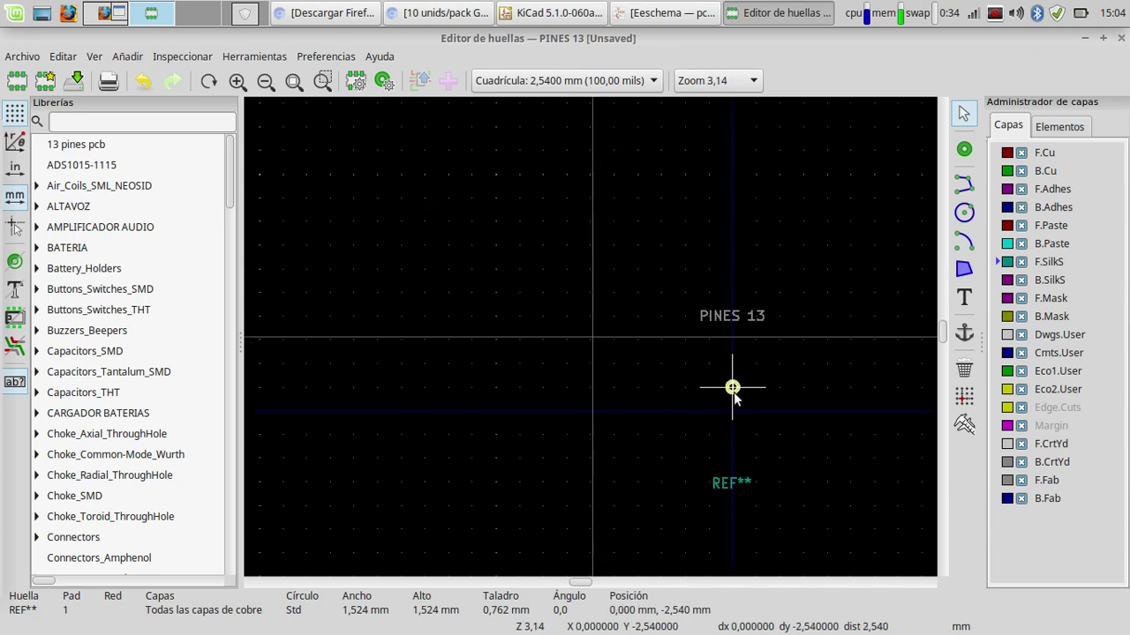
left_click_drag(734, 392, 568, 421)
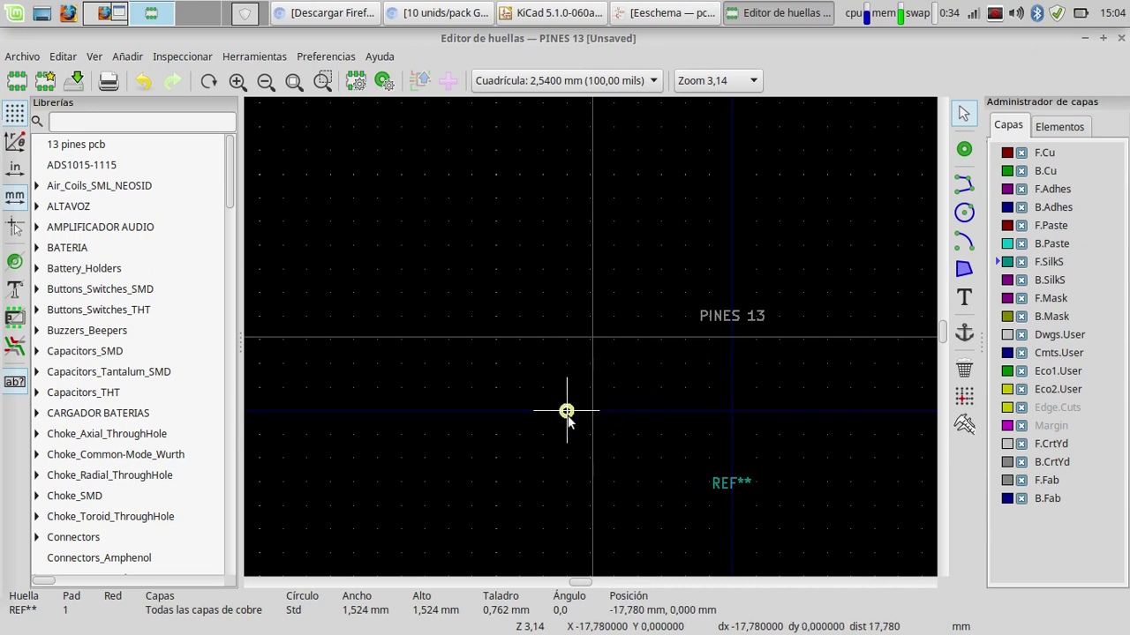
left_click(567, 421)
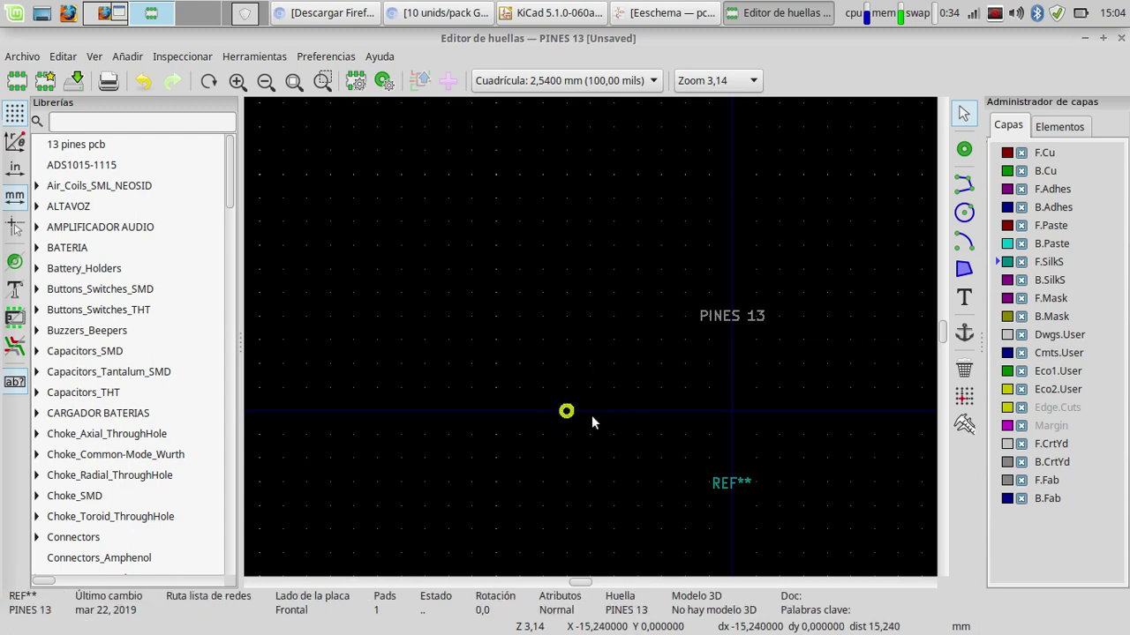
Step: Add pads 2 to 13 along the horizontal axis to the right of pad 1 at 2.54 mm spacing, from X -15.24 to 12.7 mm
left_click(964, 149)
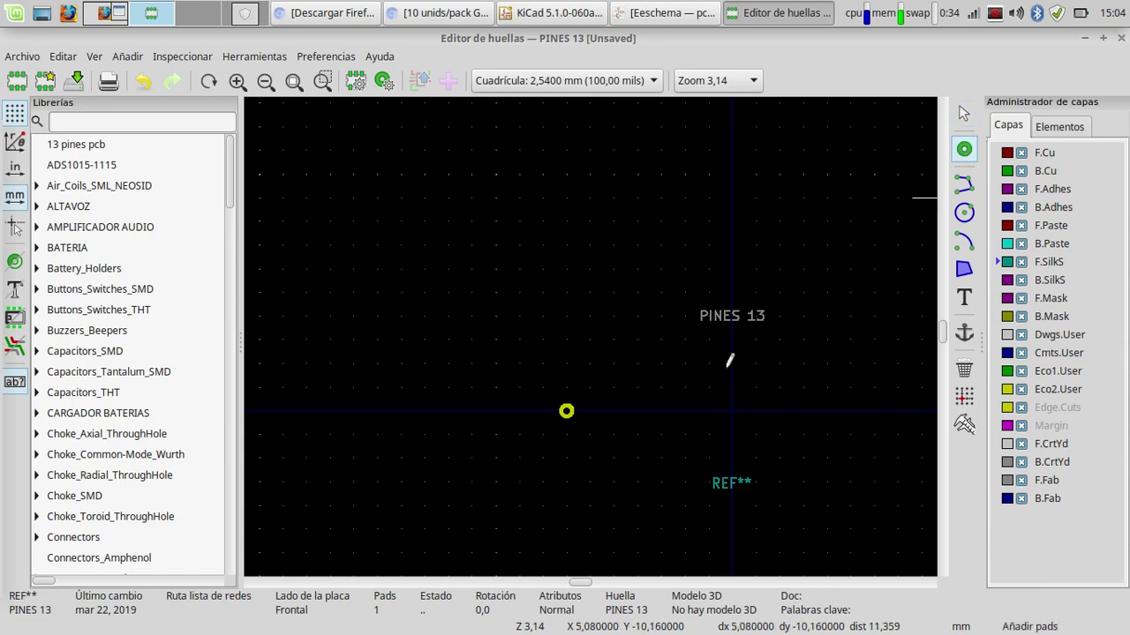
left_click(590, 411)
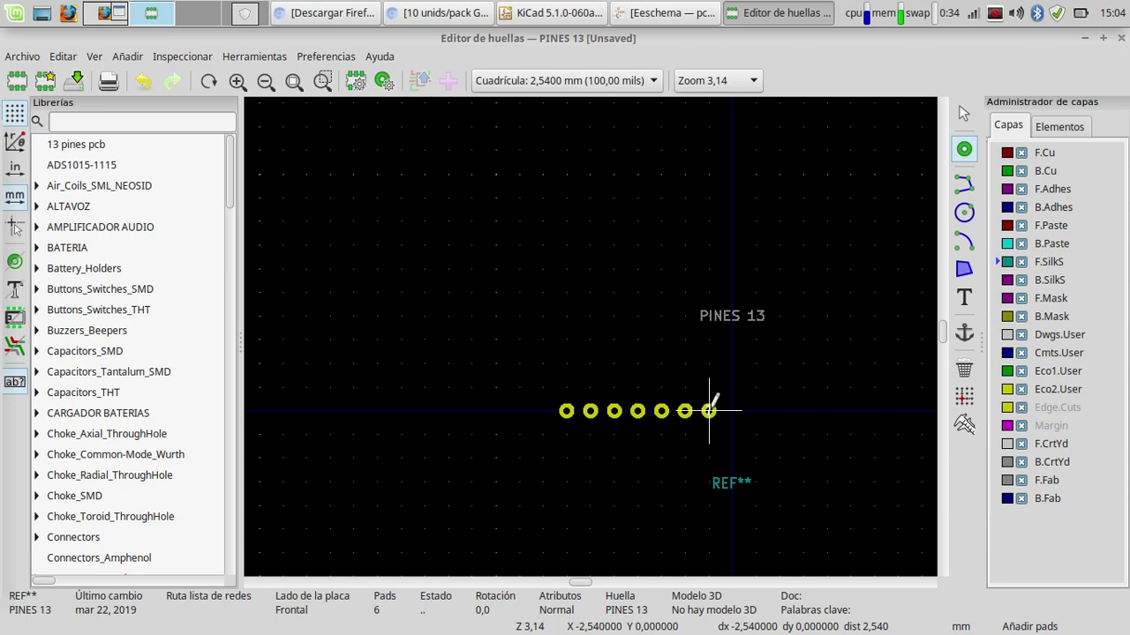
left_click(708, 411)
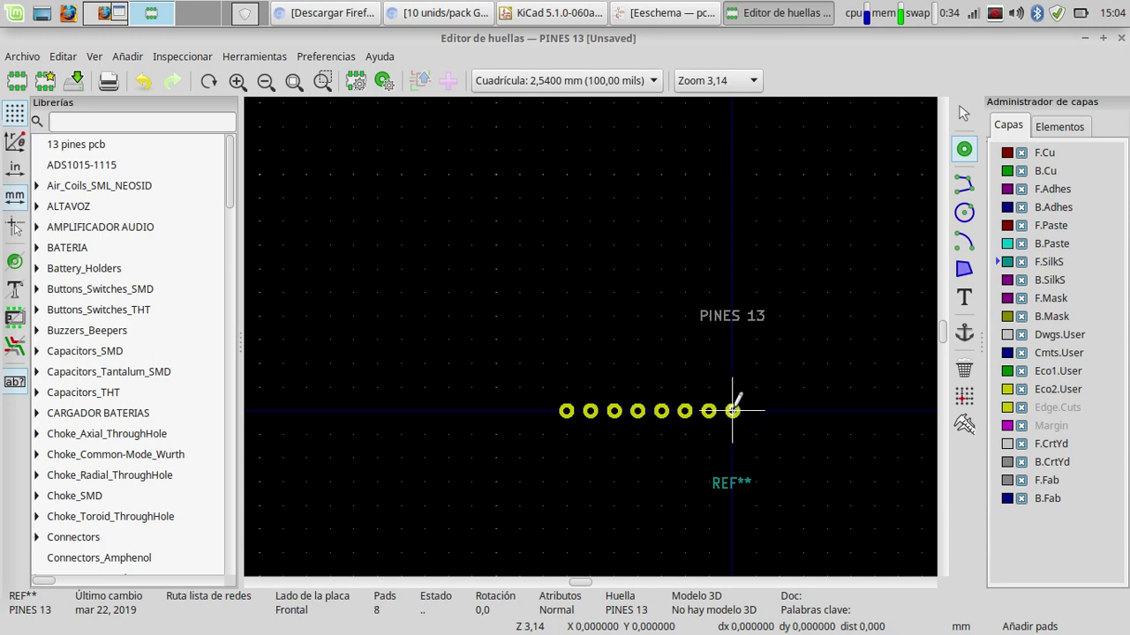
left_click(733, 411)
left_click(757, 410)
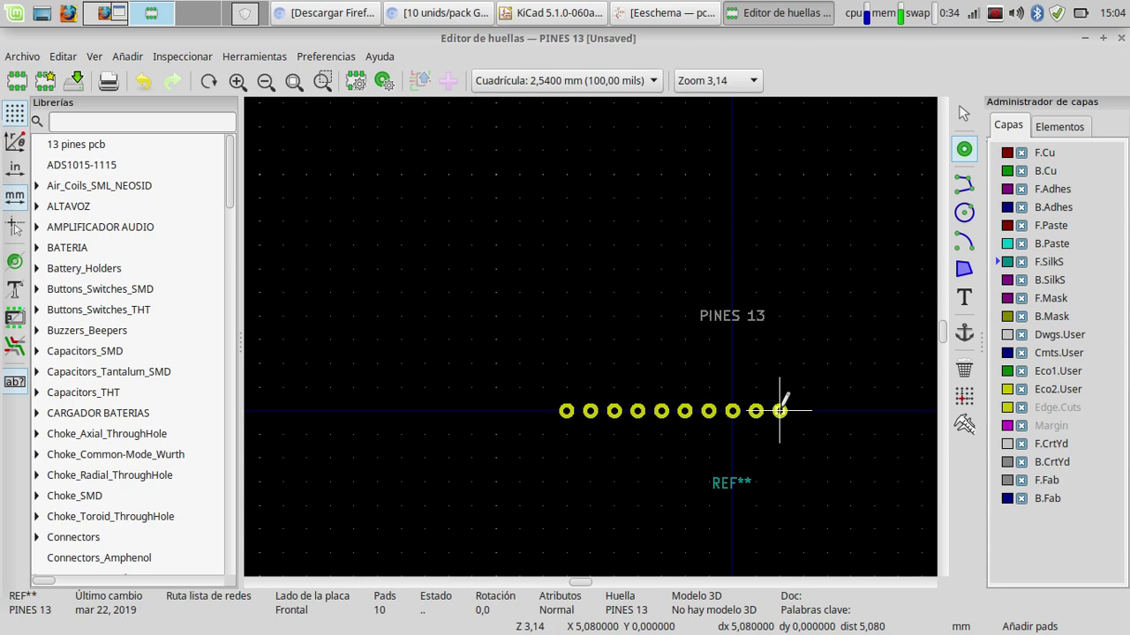
left_click(804, 410)
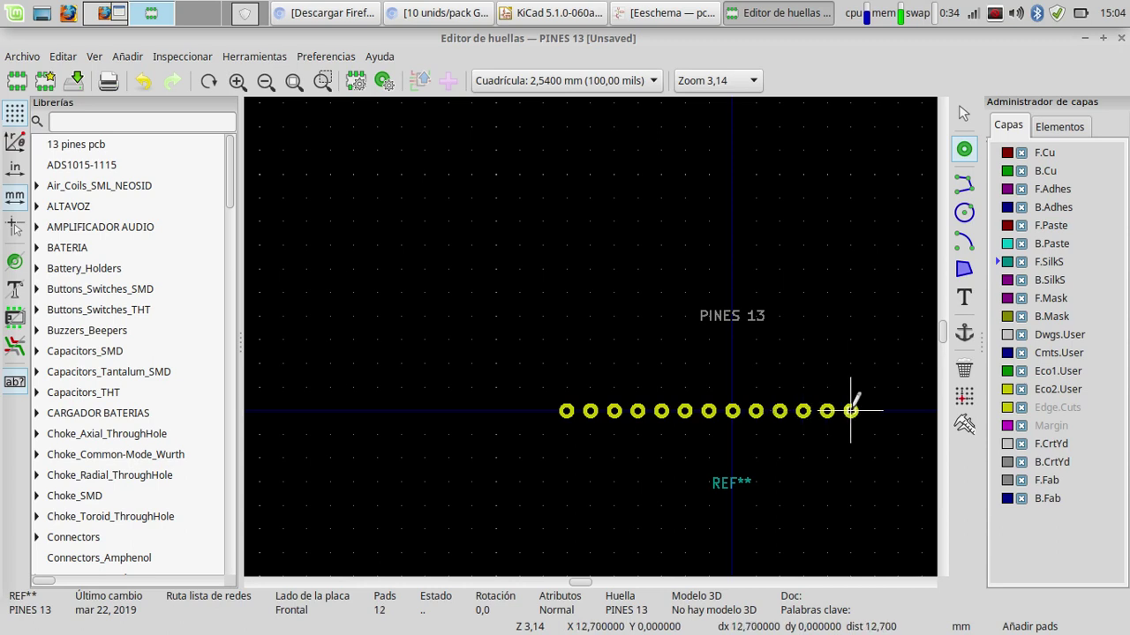
key("Escape")
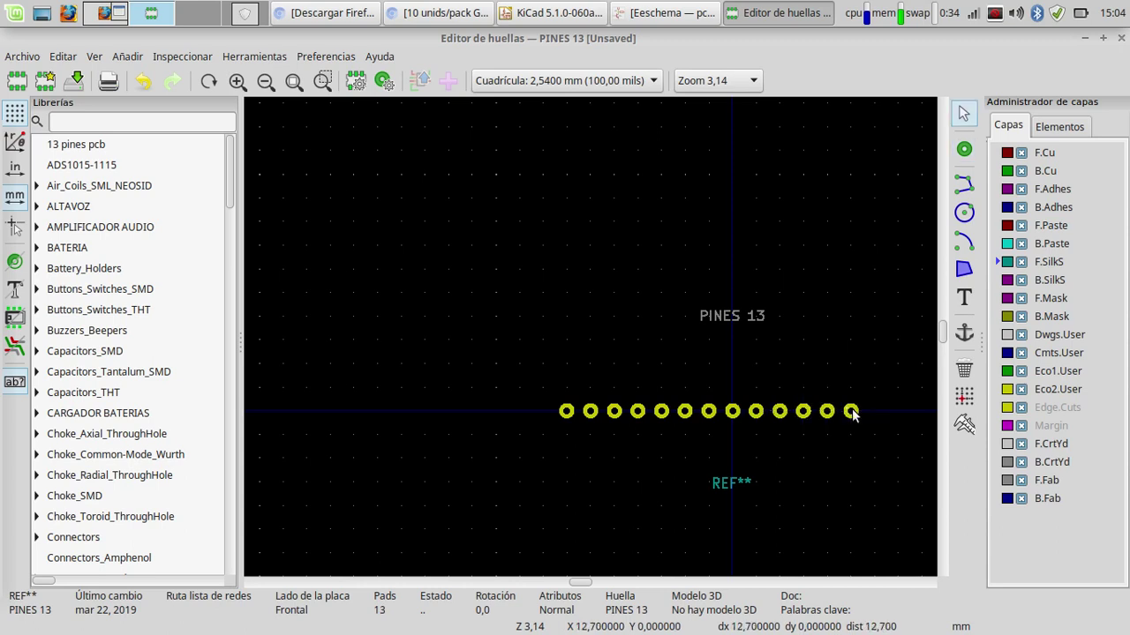
scroll(851, 410, "down", 2)
scroll(591, 340, "up", 5)
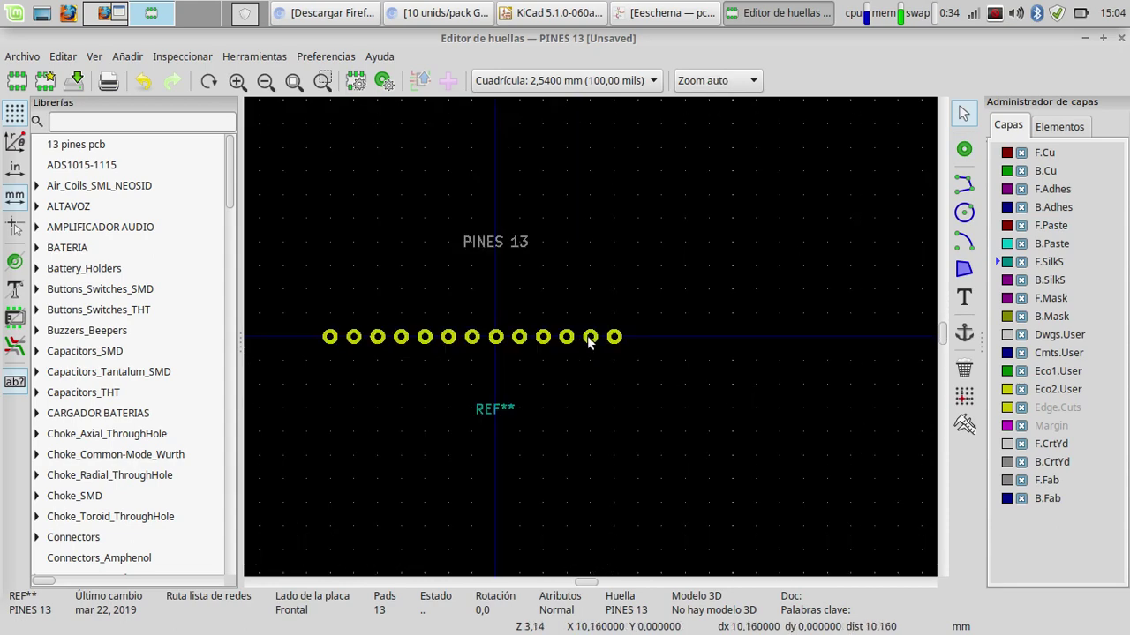
Step: Move pad 13 one grid step to the right along the horizontal axis, to X 15.24 mm
scroll(592, 342, "down", 1)
scroll(565, 343, "down", 3)
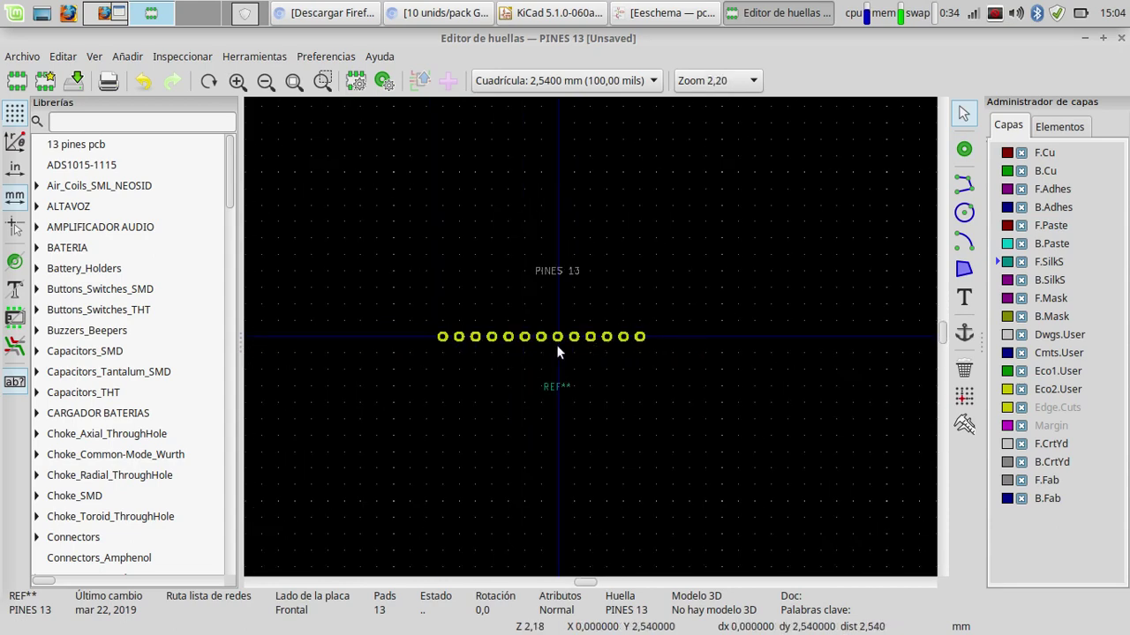
scroll(596, 332, "up", 4)
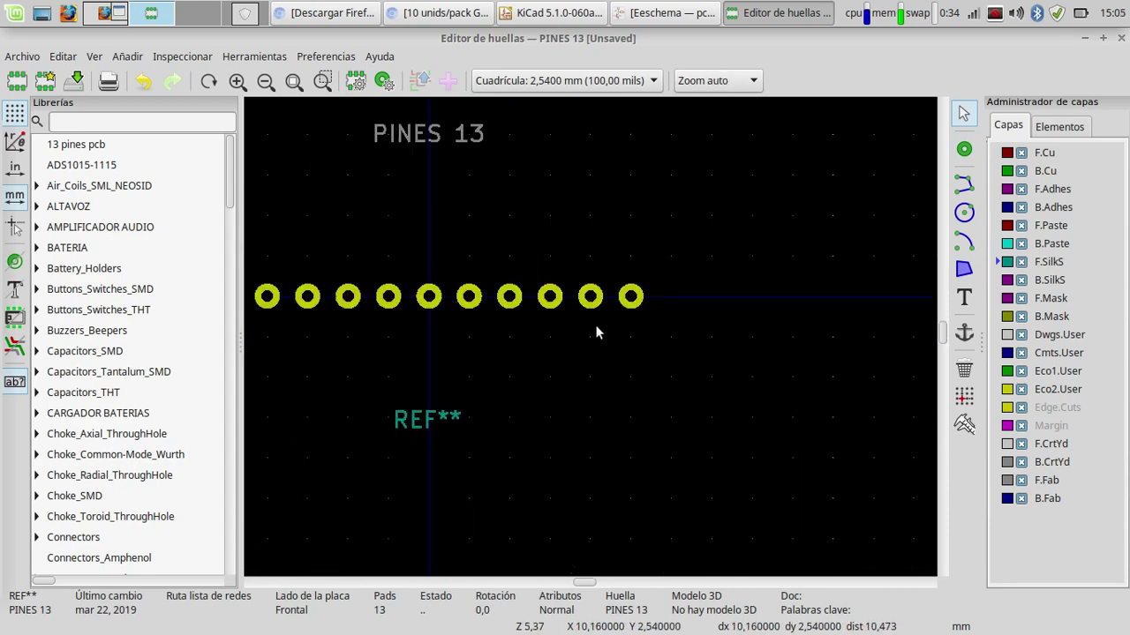
left_click(632, 298)
key("m")
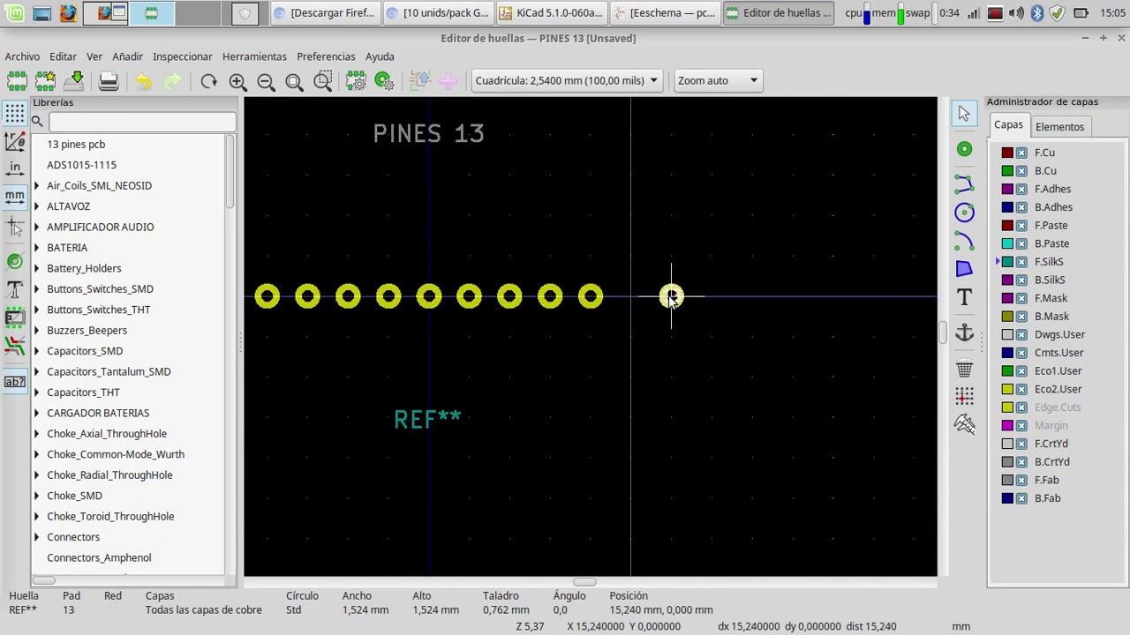
key("Escape")
left_click(641, 304)
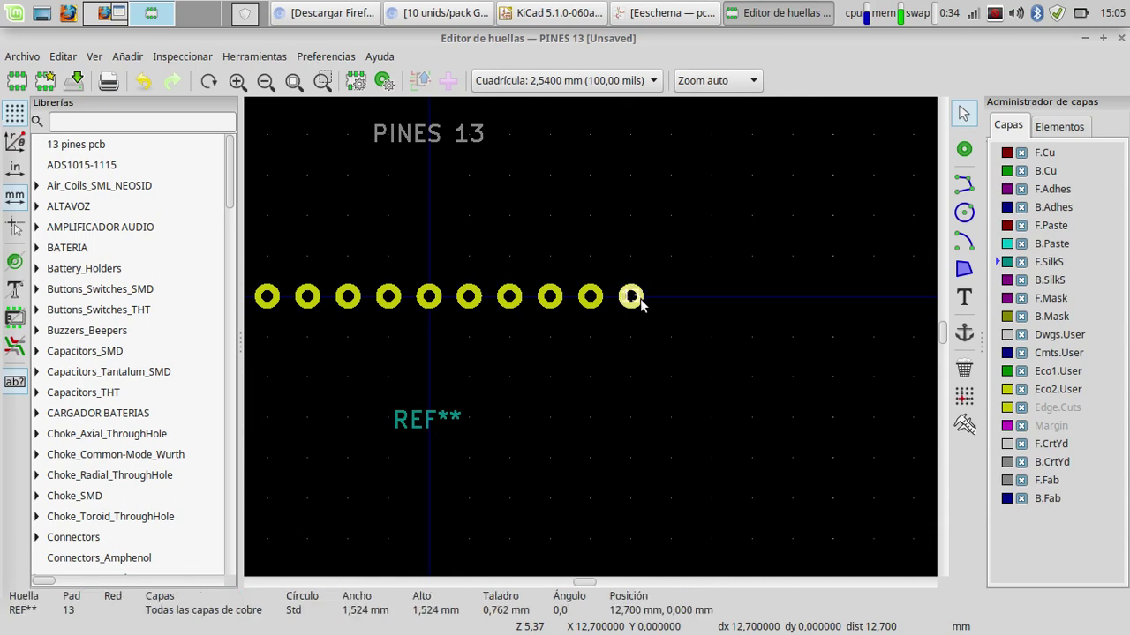
key("m")
left_click(671, 296)
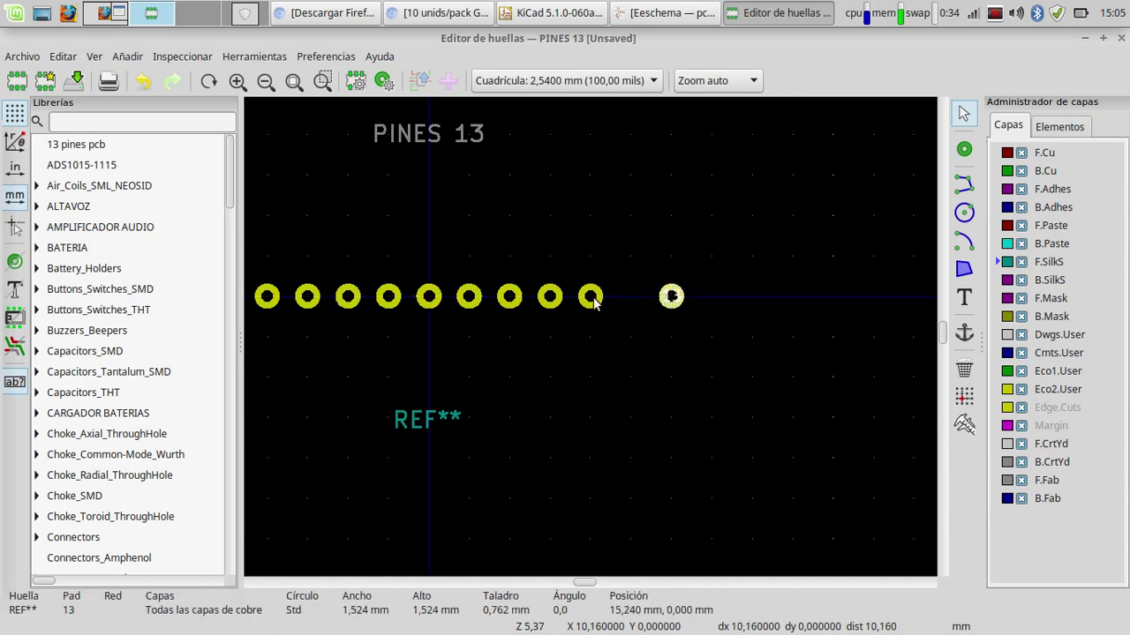
Step: Shift pads 12, 11 and 10 right along the horizontal axis to X 12.7, 10.16 and 7.62 mm
left_click(590, 297)
key("m")
left_click(630, 296)
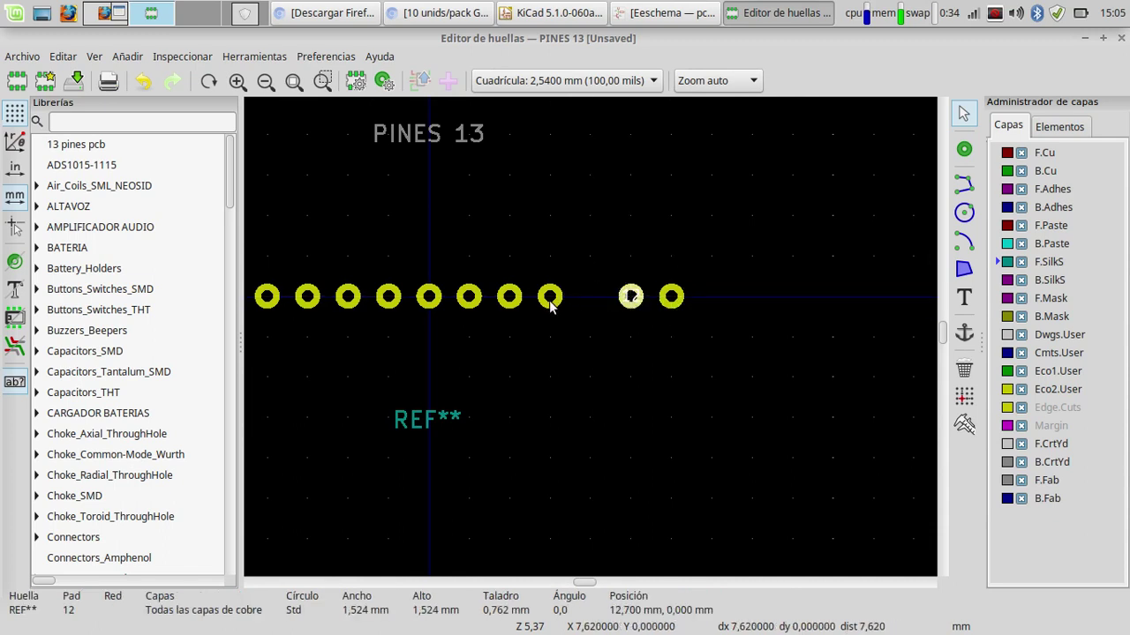
left_click(550, 298)
key("m")
left_click(590, 296)
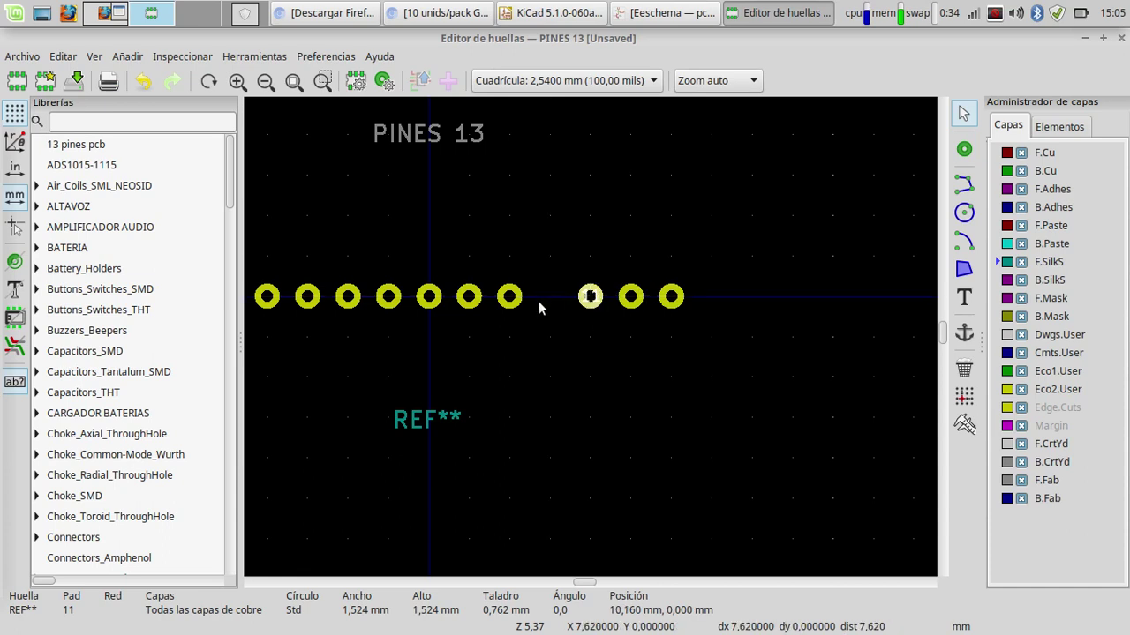
left_click(511, 300)
key("m")
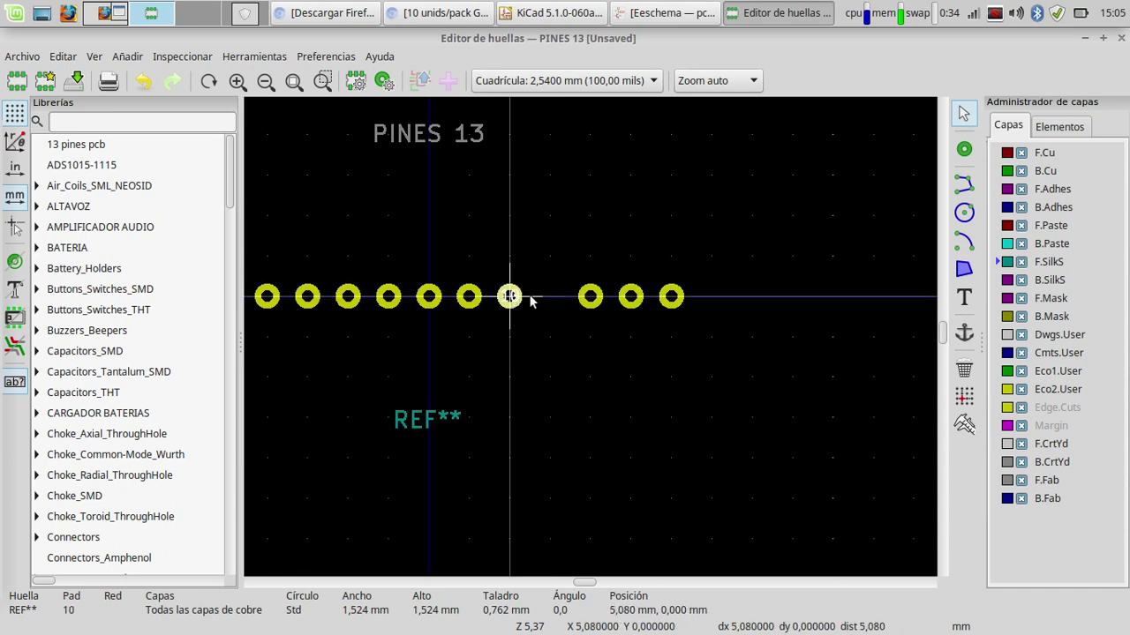
left_click(549, 298)
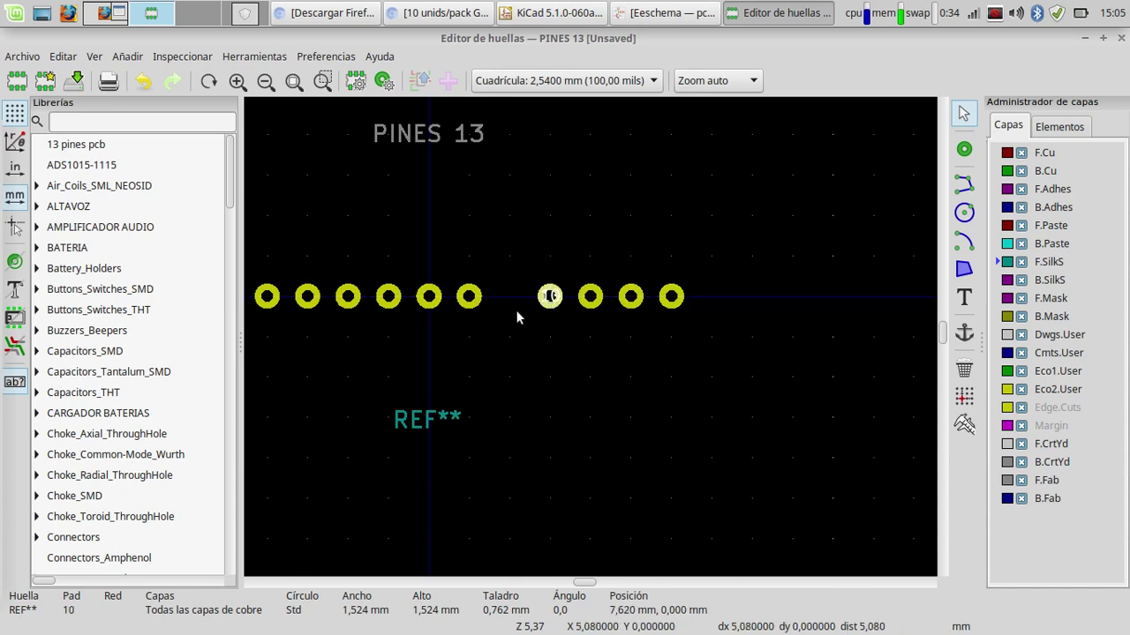
Step: Shift pads 9 and 8 right along the horizontal axis to X 5.08 and 2.54 mm
left_click(469, 300)
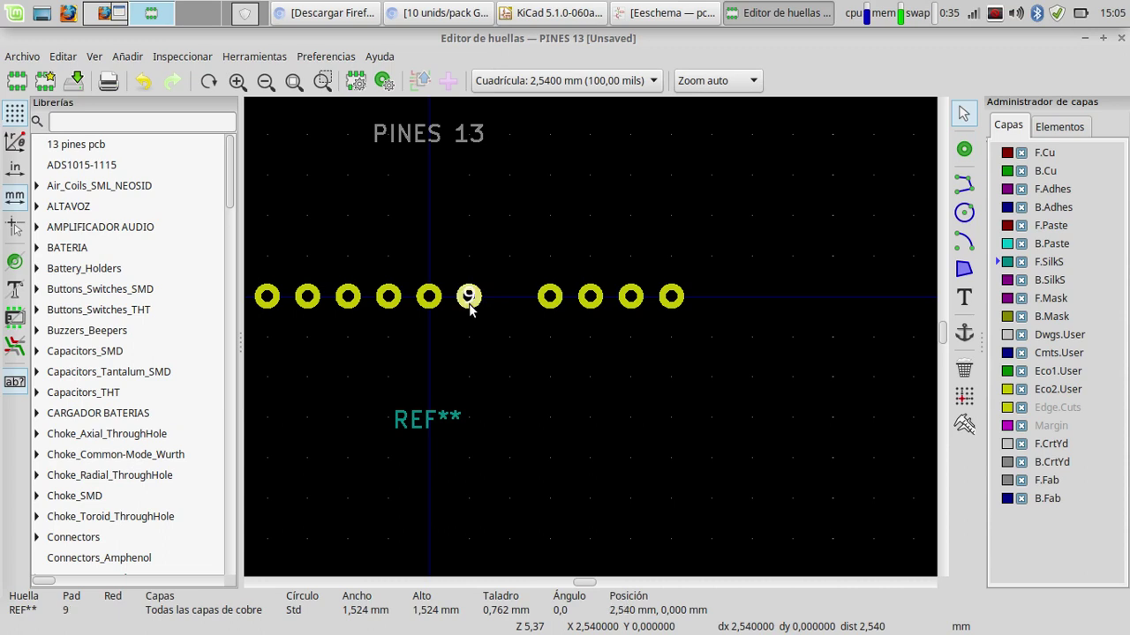
left_click(518, 305)
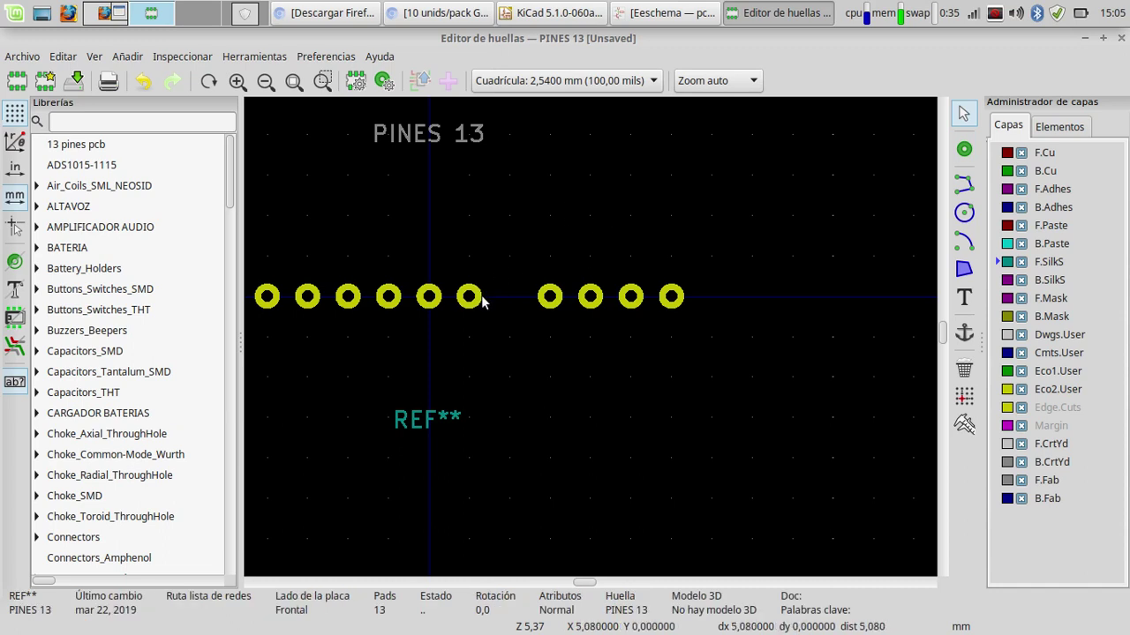
left_click(478, 301)
key("m")
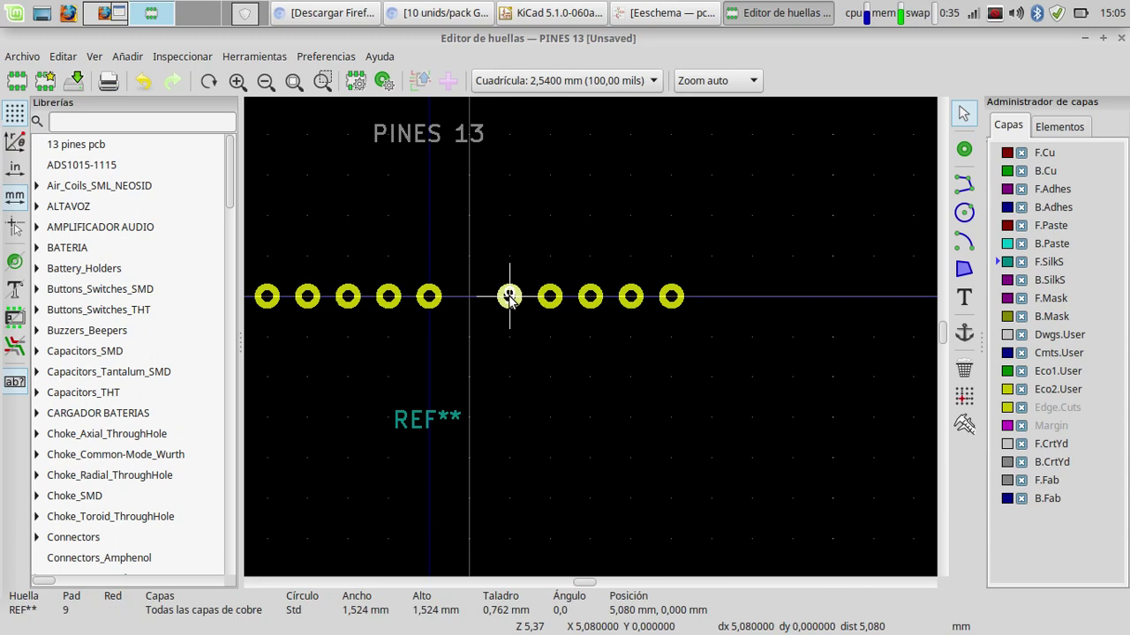
left_click(510, 299)
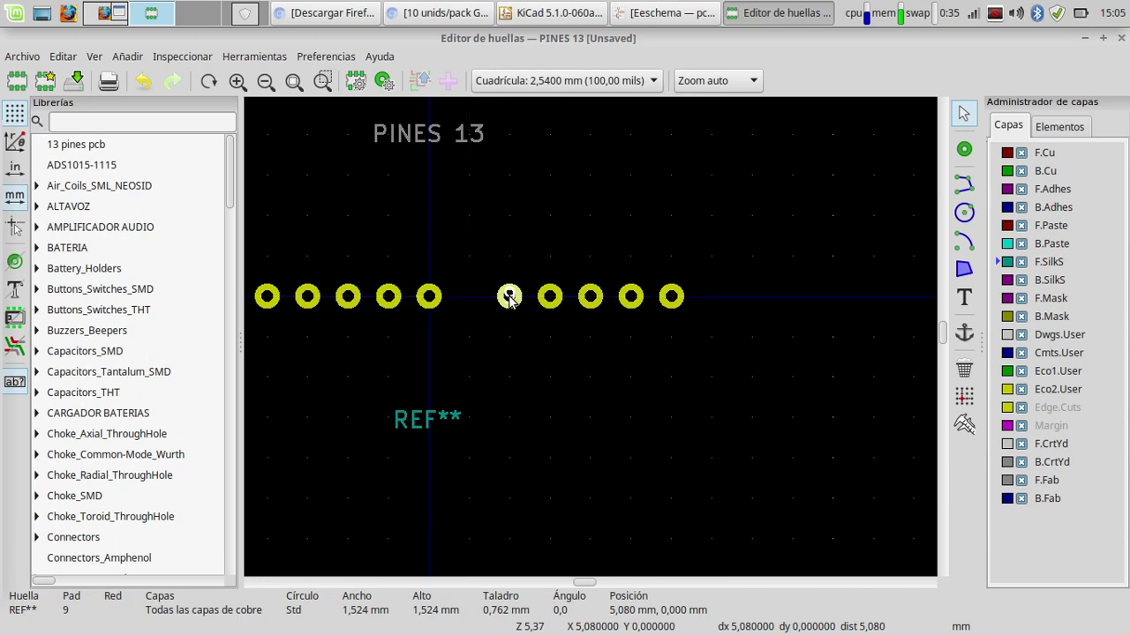
left_click(430, 300)
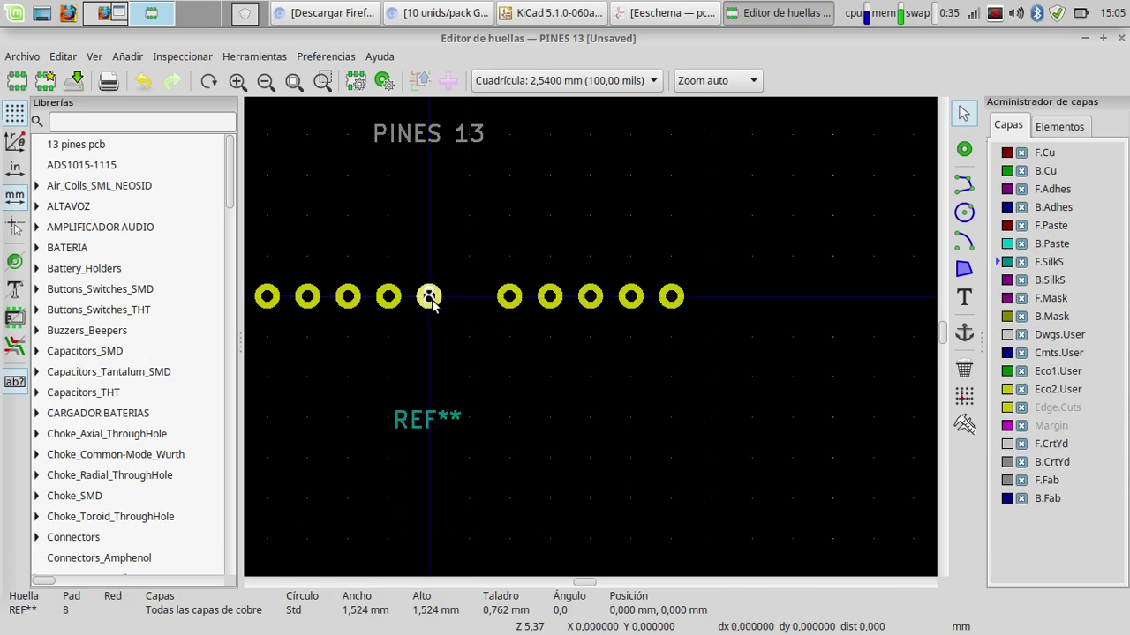
key("m")
left_click(461, 302)
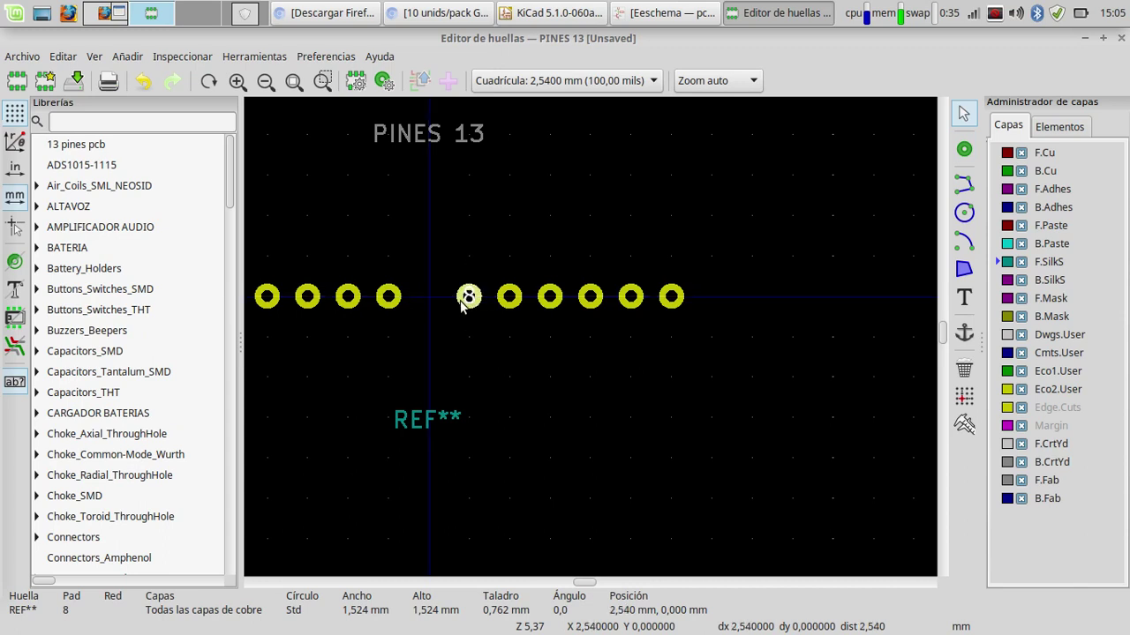
Step: Move pad 7 onto the origin and pad 6 to X -2.54 mm on the horizontal axis
left_click(393, 300)
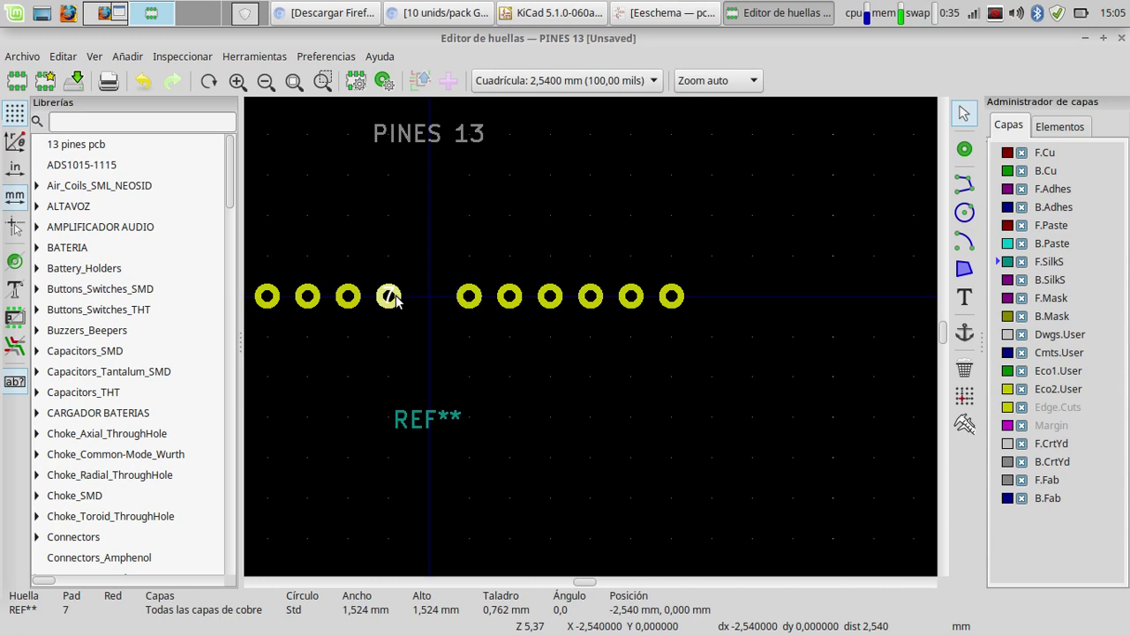
left_click_drag(394, 299, 427, 300)
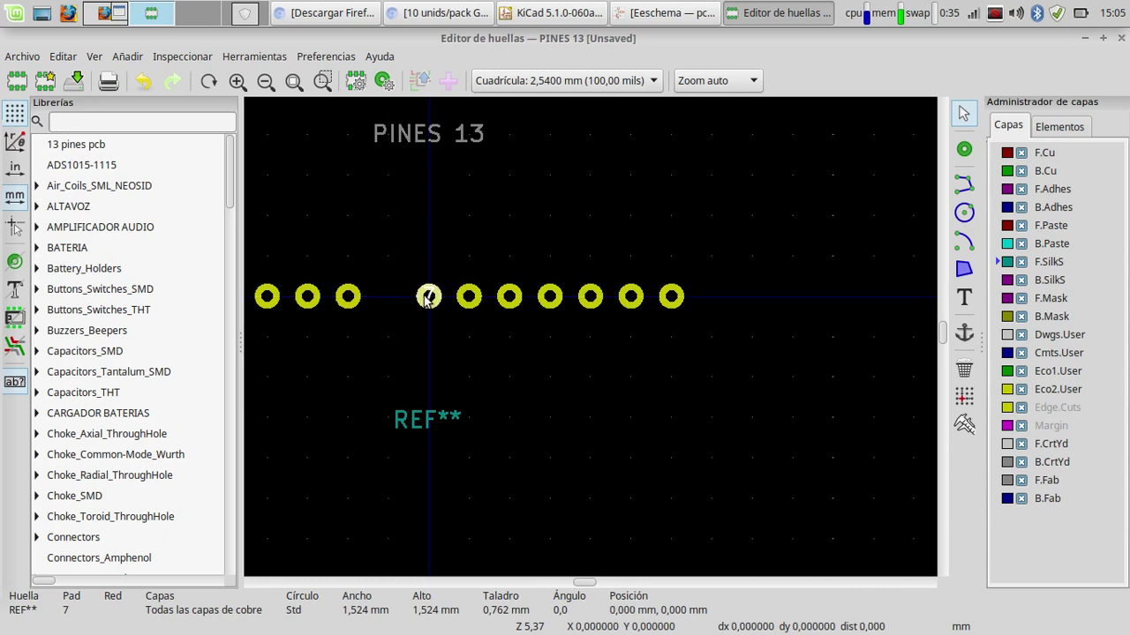
left_click(345, 302)
right_click(345, 302)
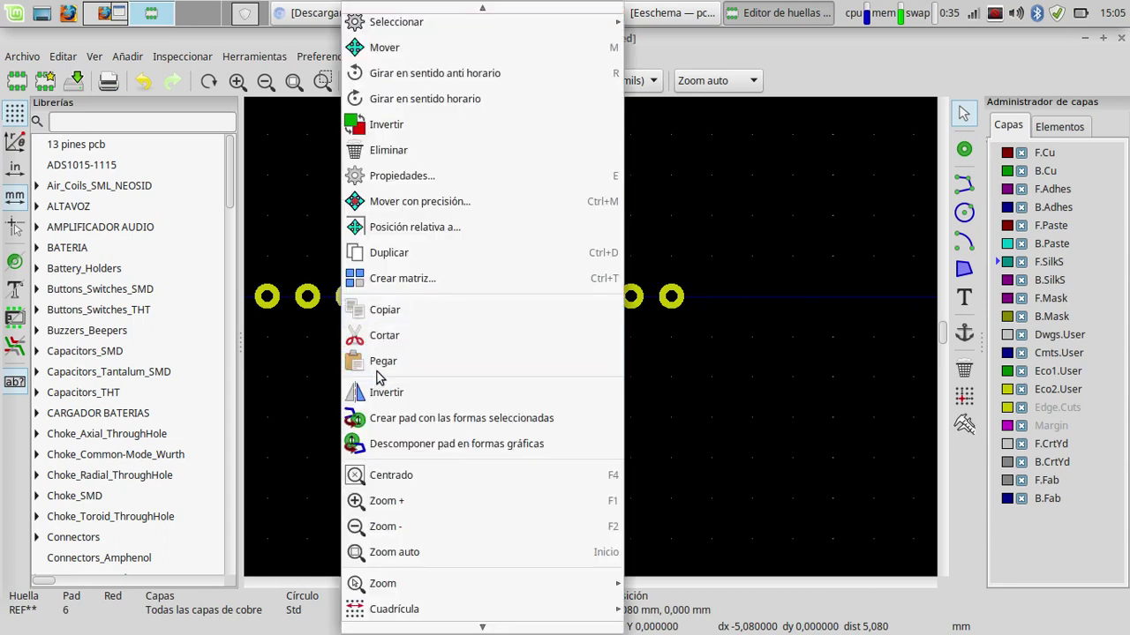
left_click(385, 52)
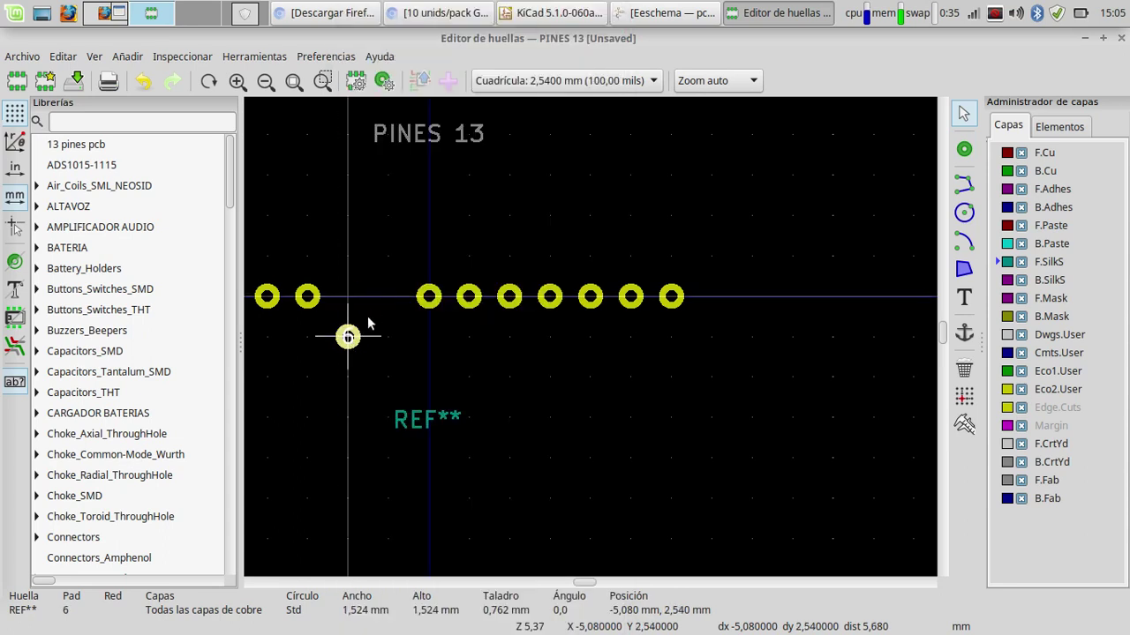
left_click(388, 296)
Step: Shift pads 5, 4 and 3 right along the horizontal axis to X -5.08, -7.62 and -10.16 mm
scroll(590, 336, "down", 5)
scroll(591, 335, "up", 7)
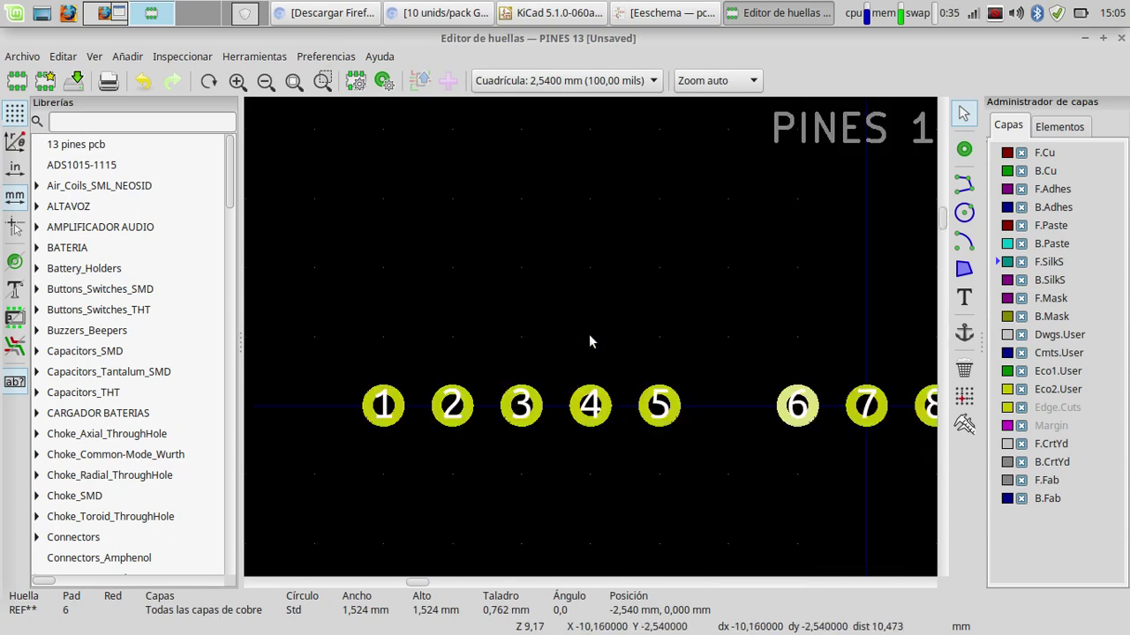
left_click(648, 421)
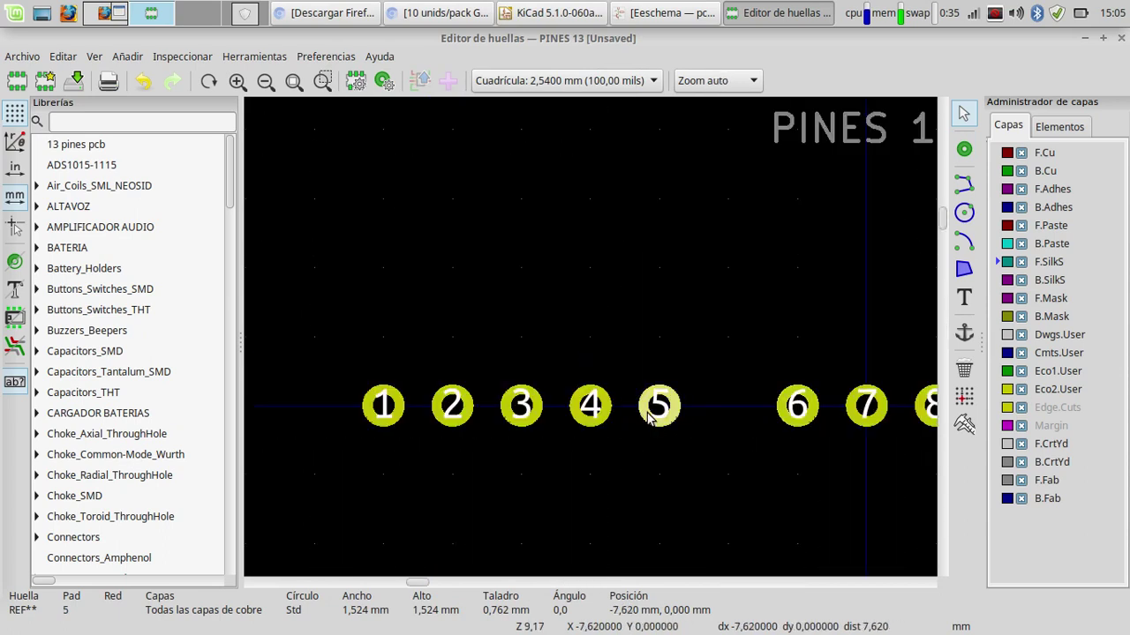
left_click_drag(649, 421, 729, 406)
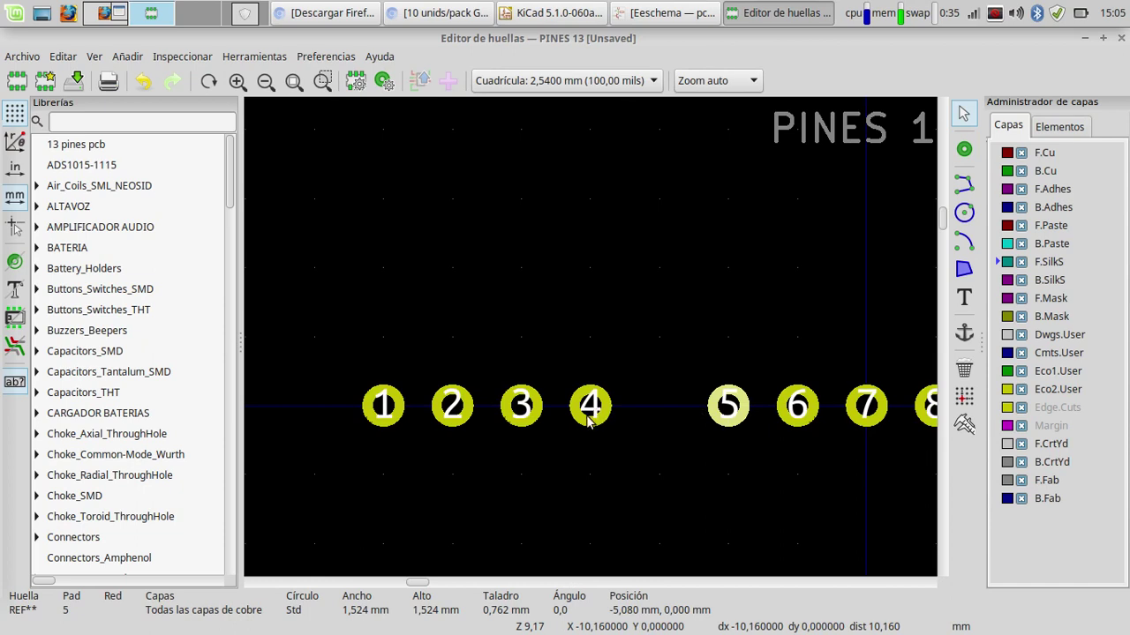
left_click(589, 422)
left_click_drag(589, 422, 660, 415)
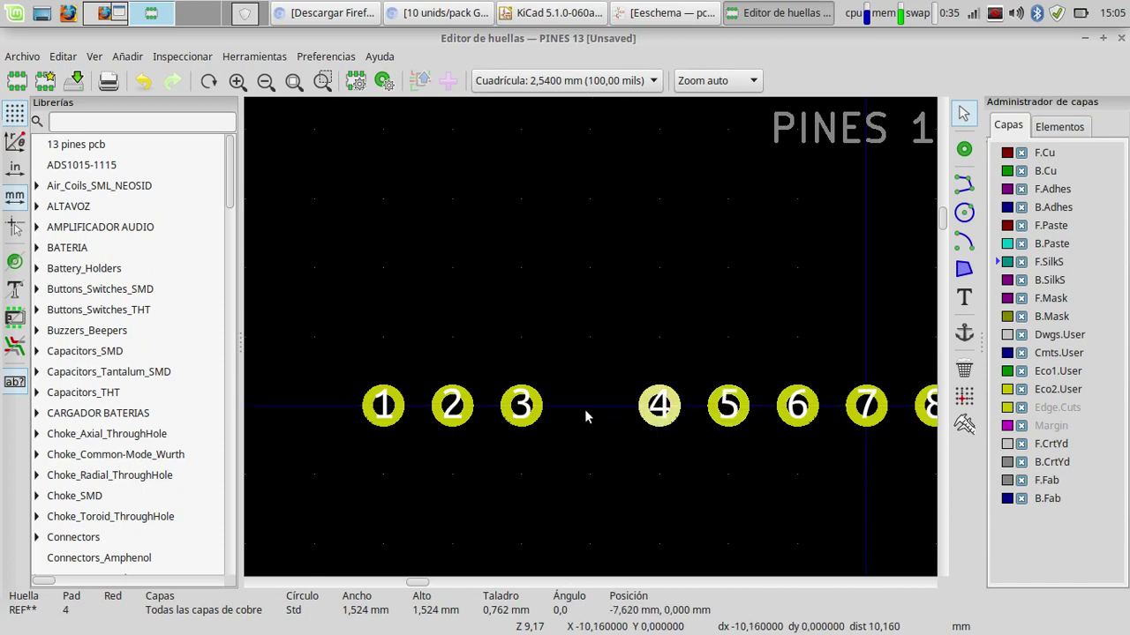
left_click(527, 411)
left_click_drag(527, 411, 585, 415)
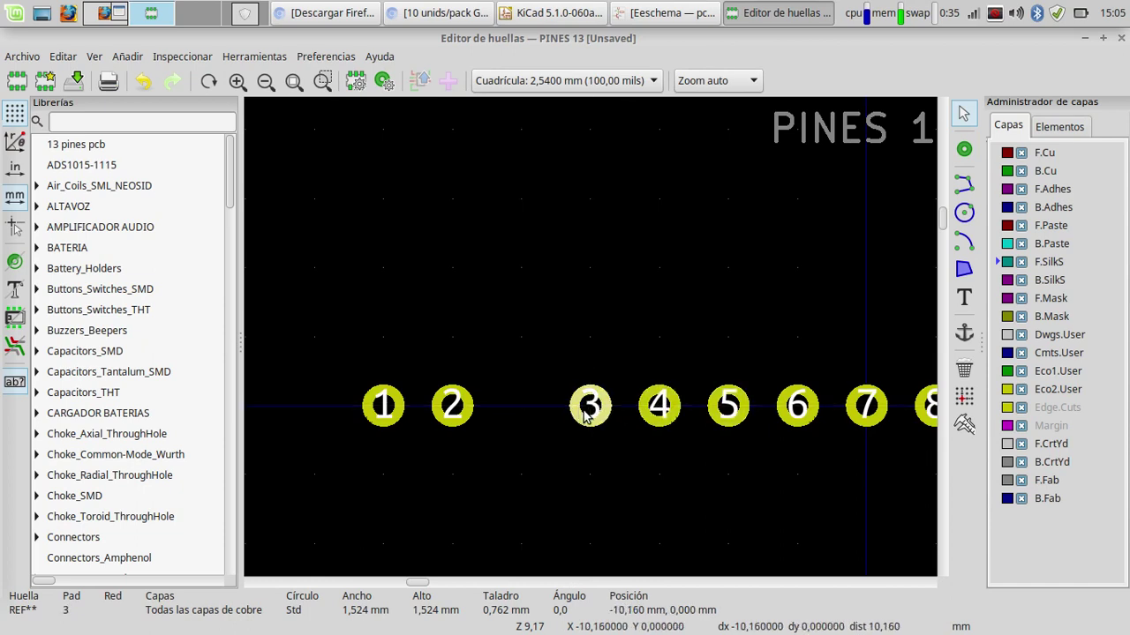
Step: Shift pads 2 and 1 right to X -12.7 and -15.24 mm, centring the pad row on the origin
left_click(454, 411)
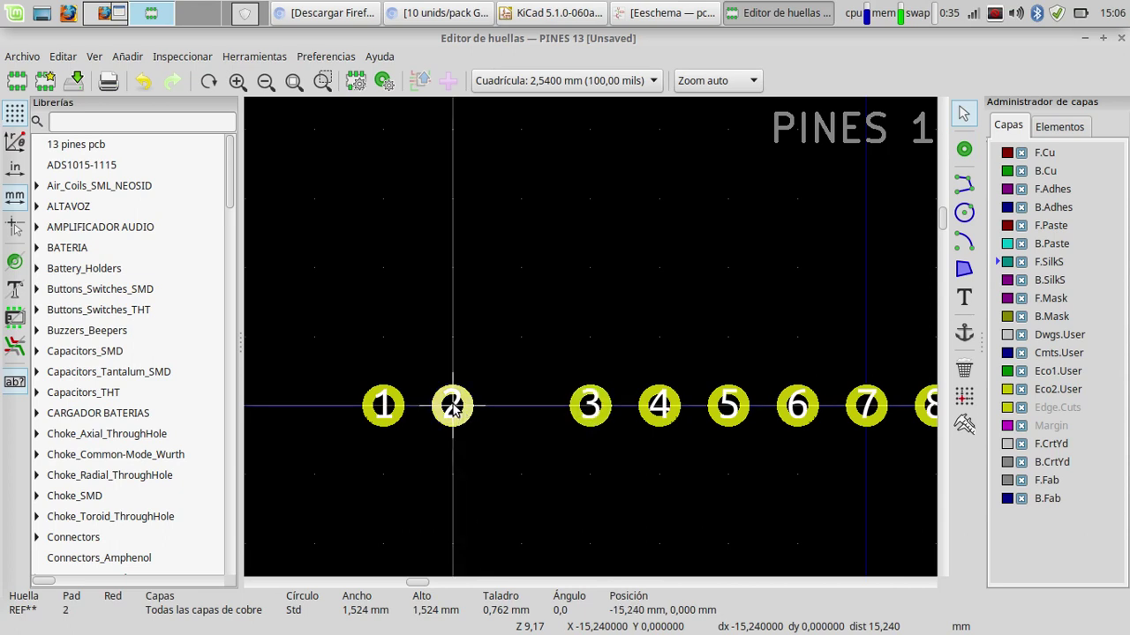
left_click_drag(453, 409, 526, 410)
left_click(383, 407)
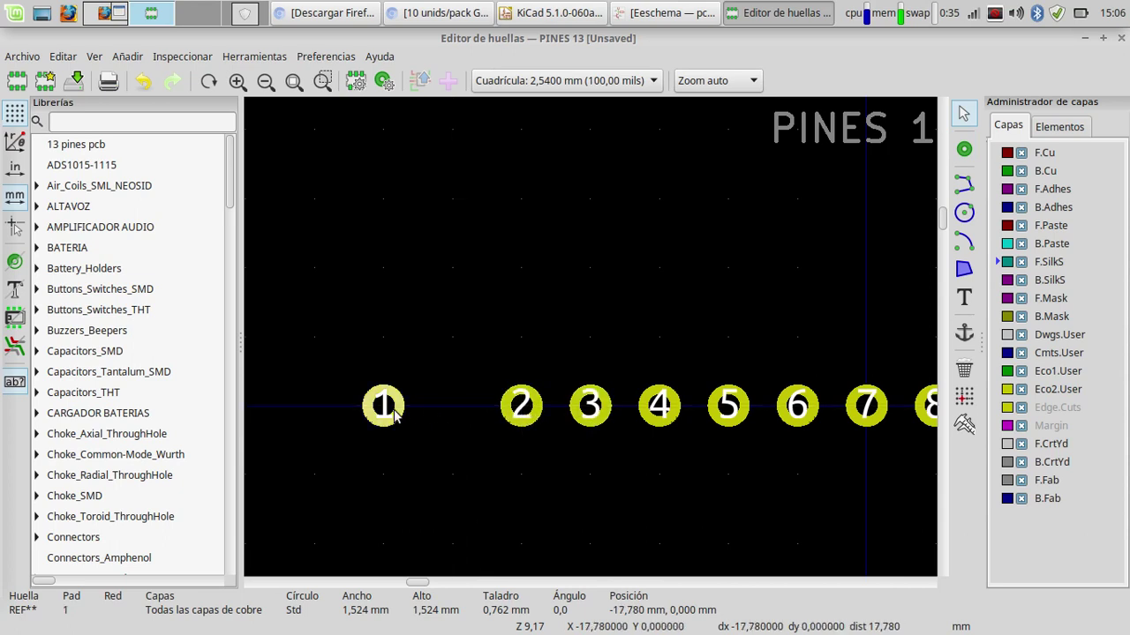
left_click_drag(383, 407, 452, 406)
scroll(452, 406, "down", 5)
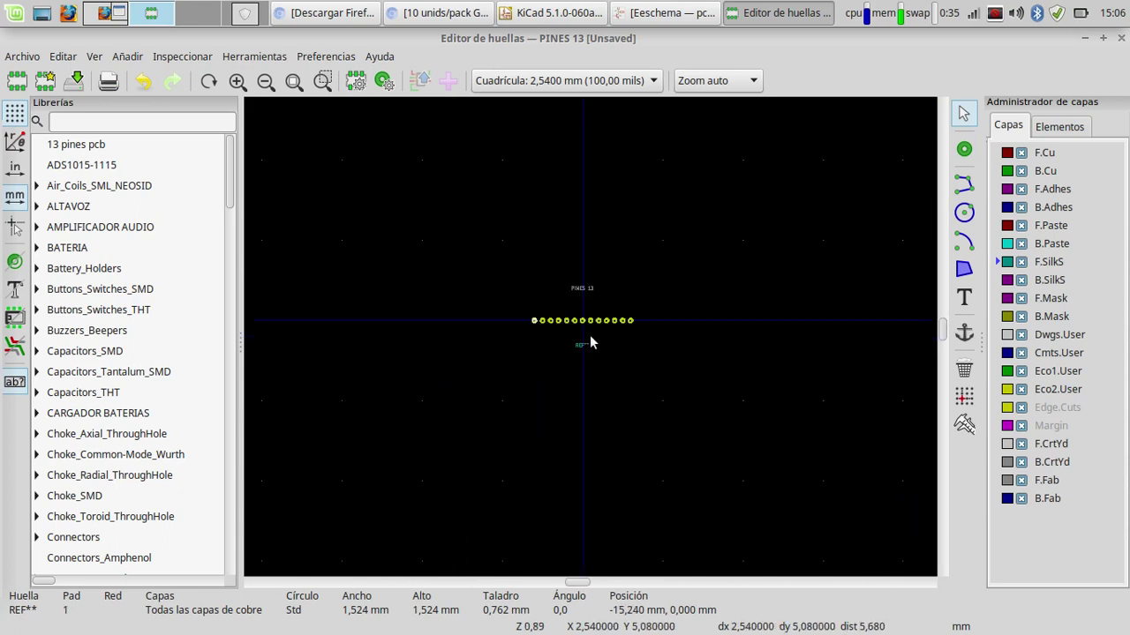
key("Home")
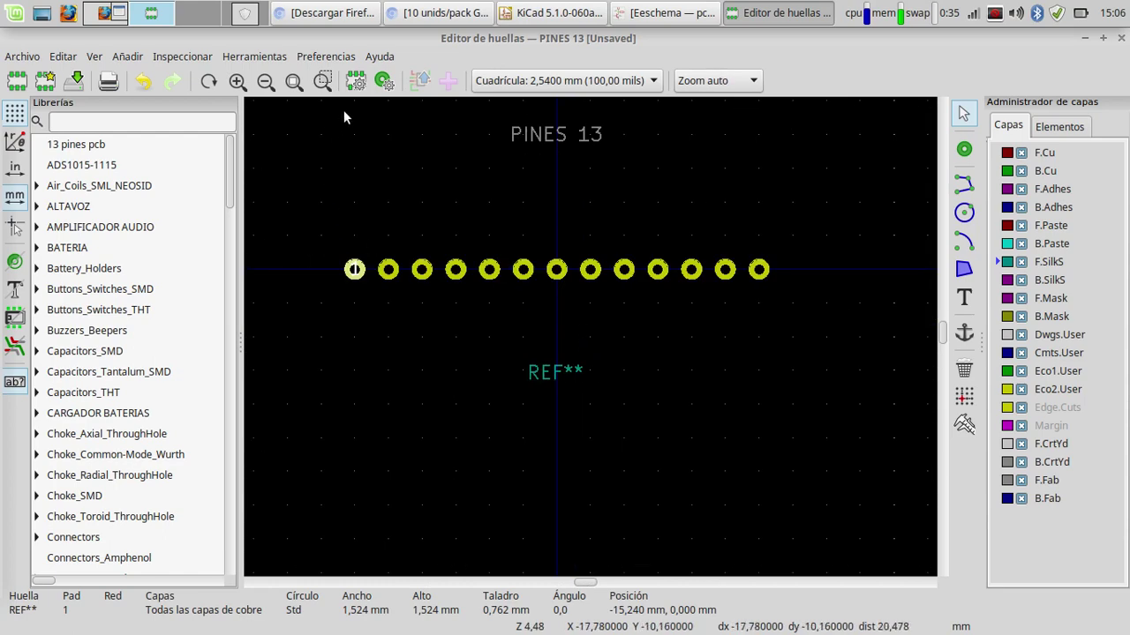
Step: Switch to the Eeschema schematic, check the pin names and order of CONECTOR_13_PIN, and return to the footprint editor
left_click(653, 13)
scroll(658, 287, "up", 5)
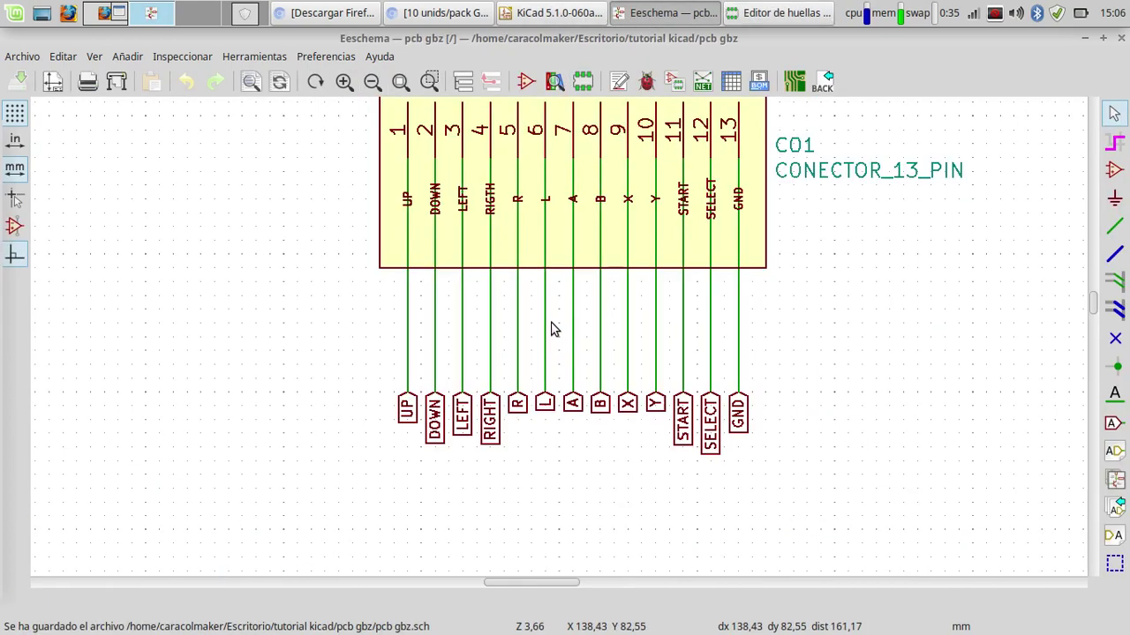
scroll(558, 343, "down", 3)
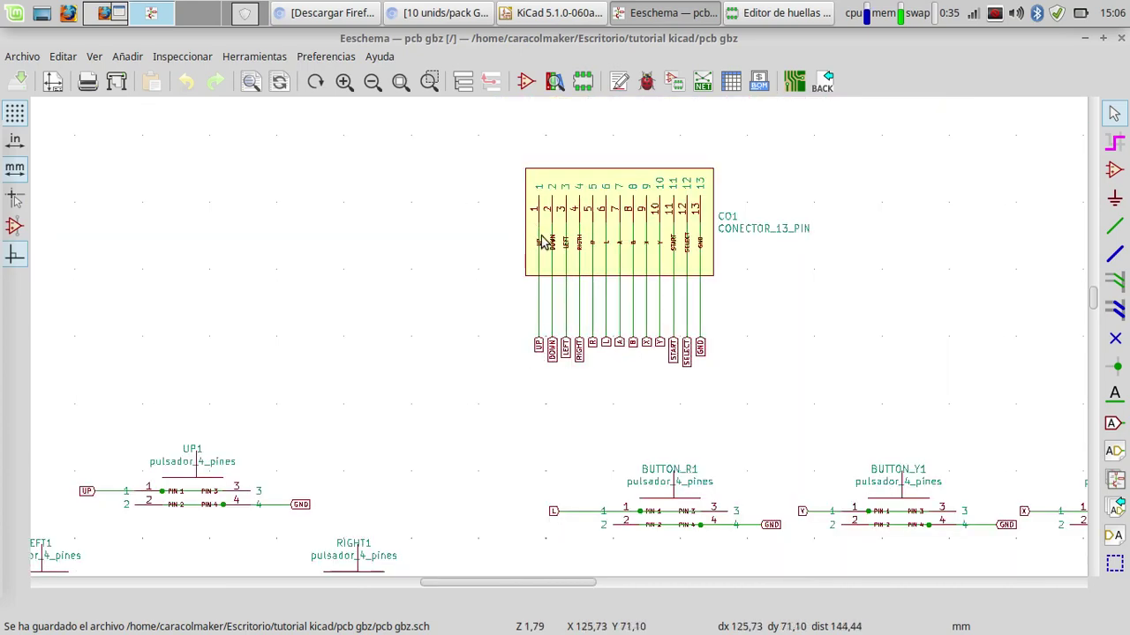
scroll(574, 210, "up", 1)
scroll(556, 410, "up", 1)
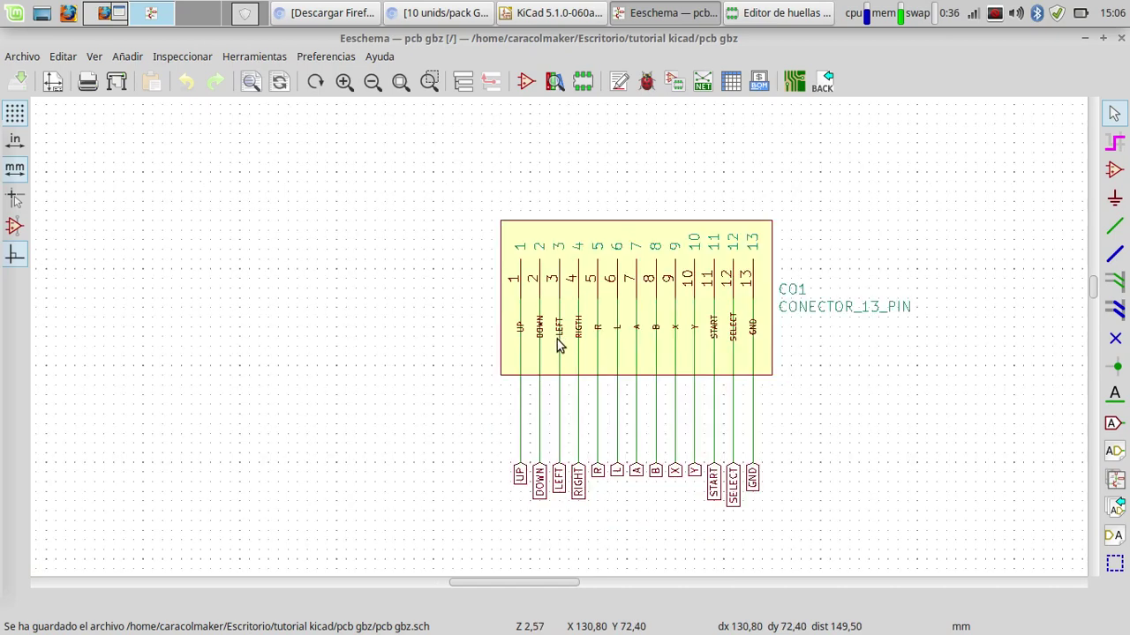
left_click(773, 16)
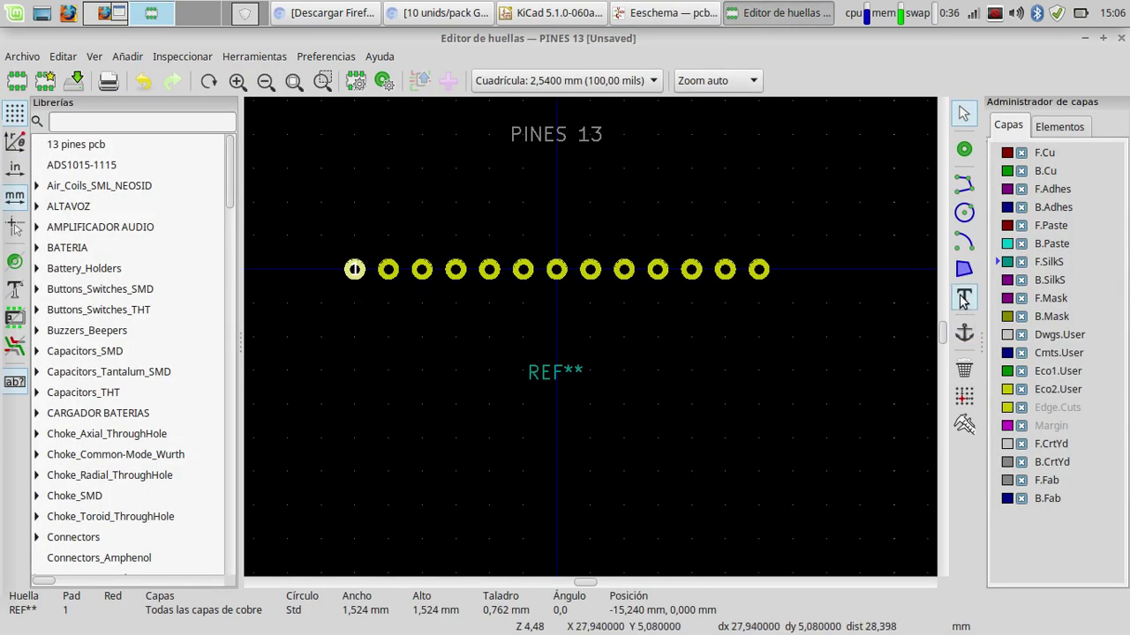
Step: Add the F.SilkS text UP below pad 1 at X -15.24, Y 2.54 mm, rotated 90 degrees
double_click(350, 273)
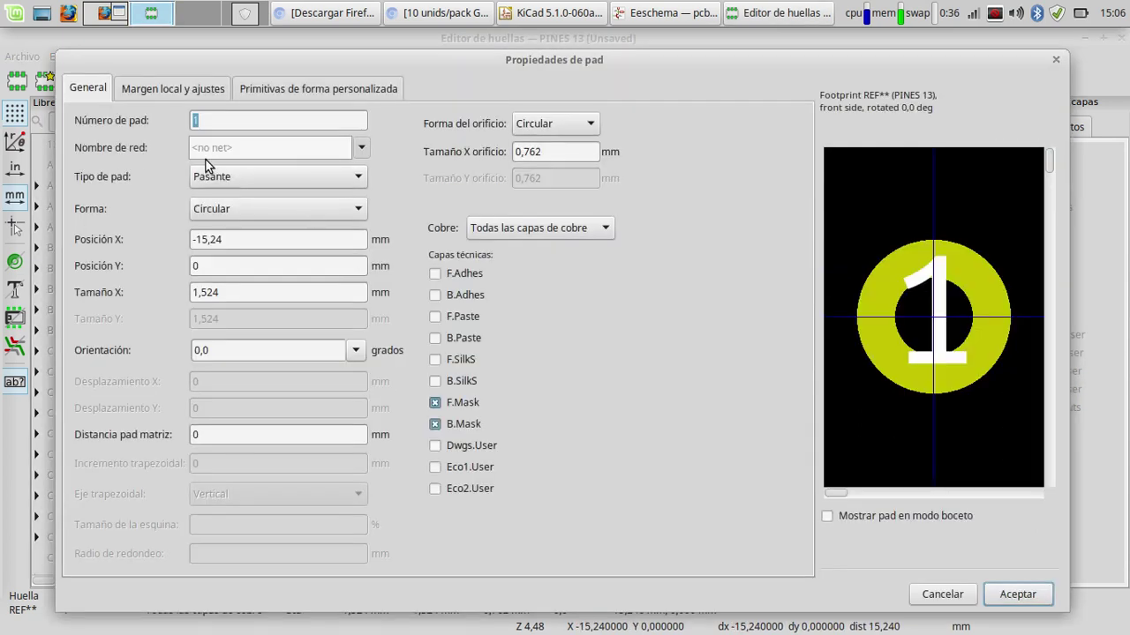
left_click(1056, 65)
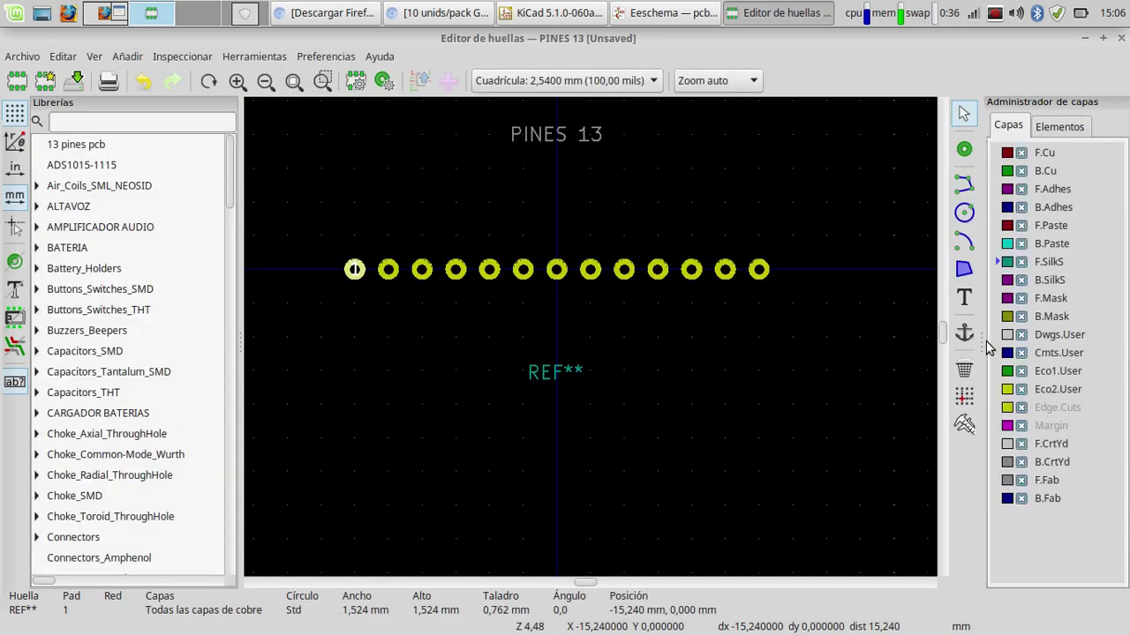
left_click(964, 298)
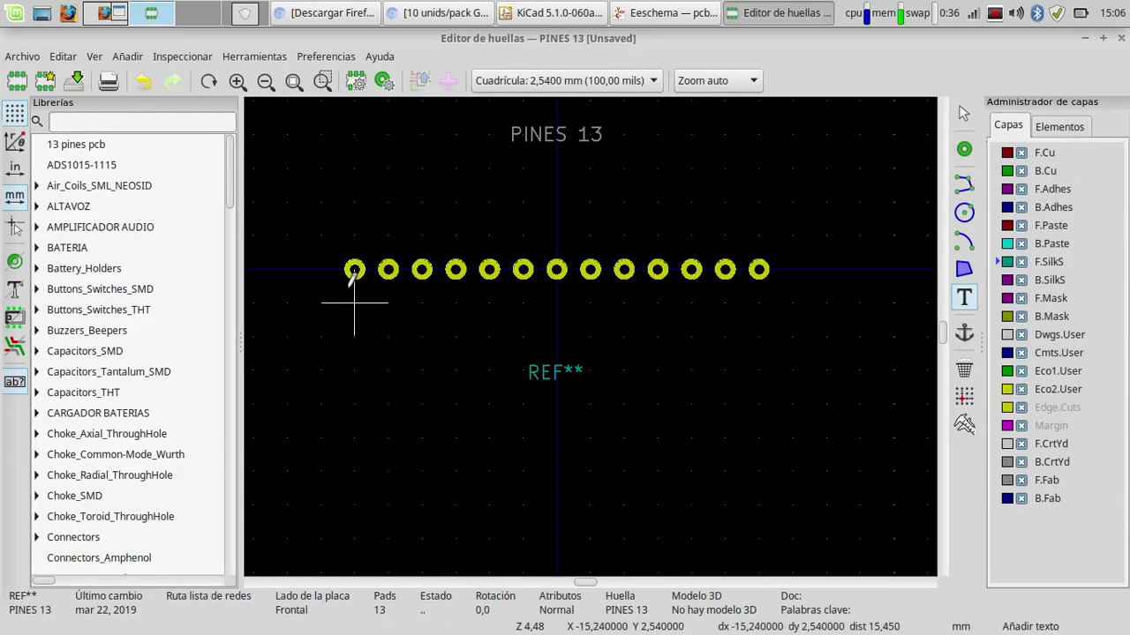
left_click(353, 277)
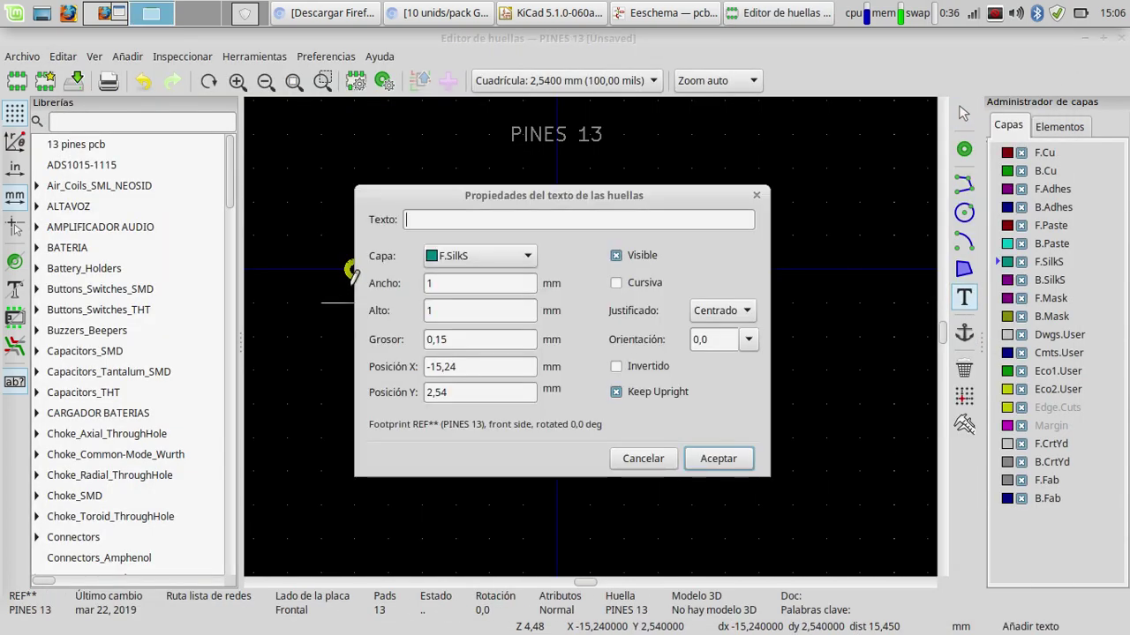
type("UP")
left_click(468, 257)
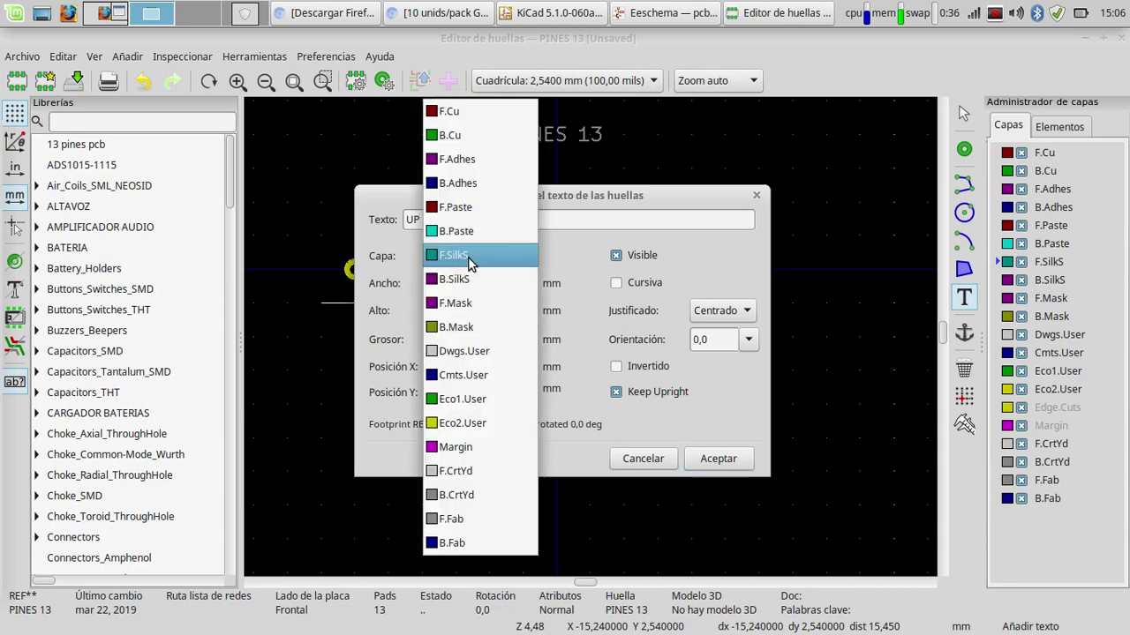
left_click(468, 256)
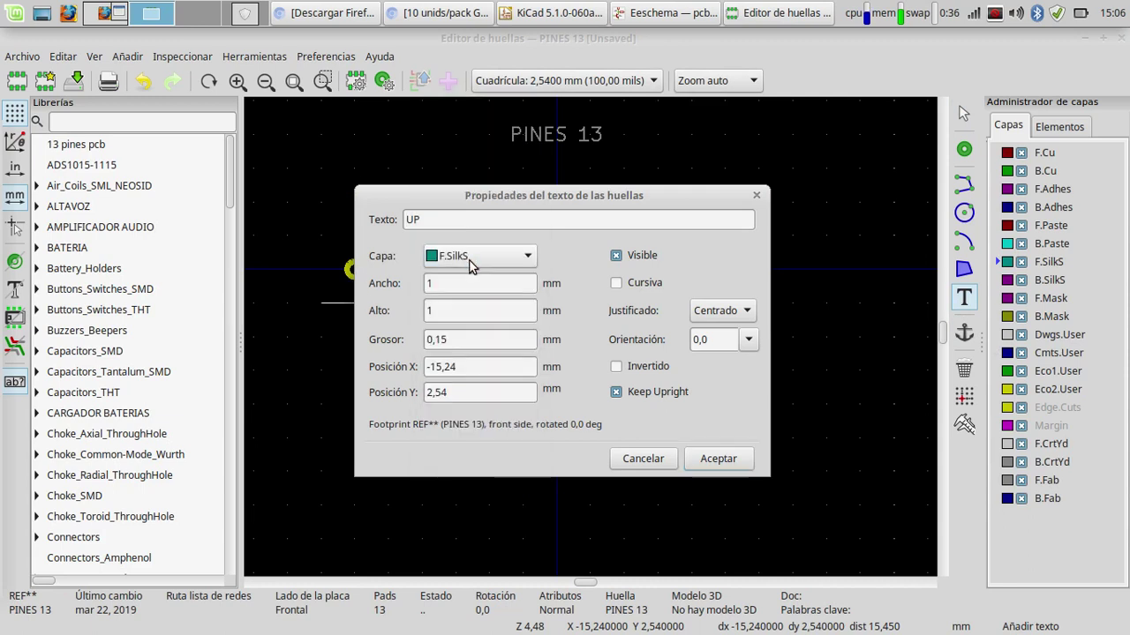
left_click(717, 459)
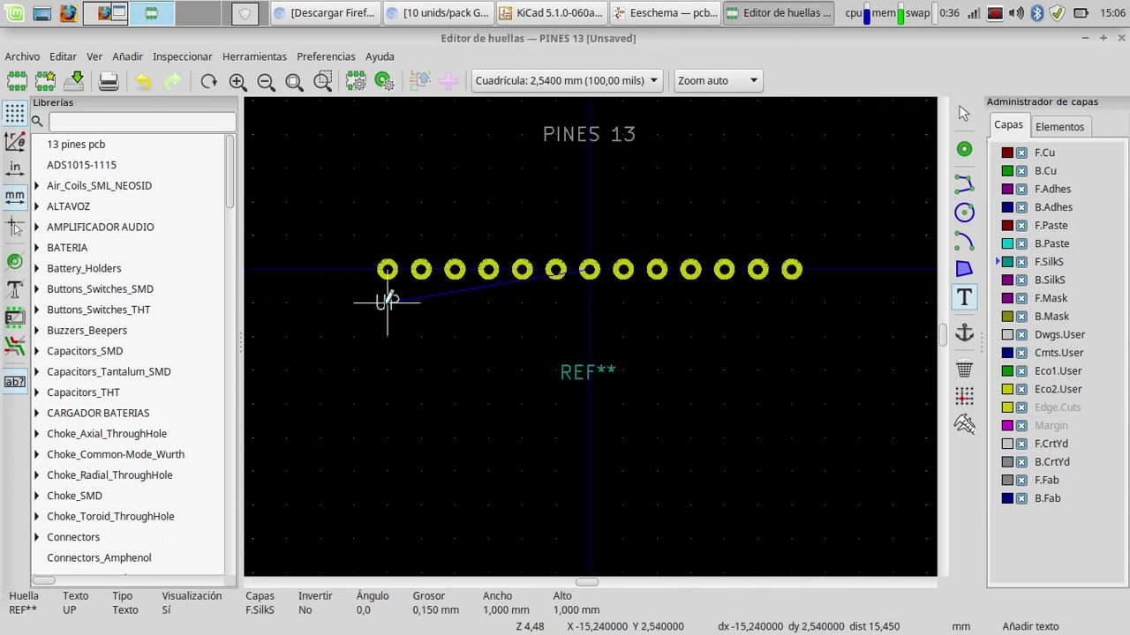
key("r")
left_click(387, 302)
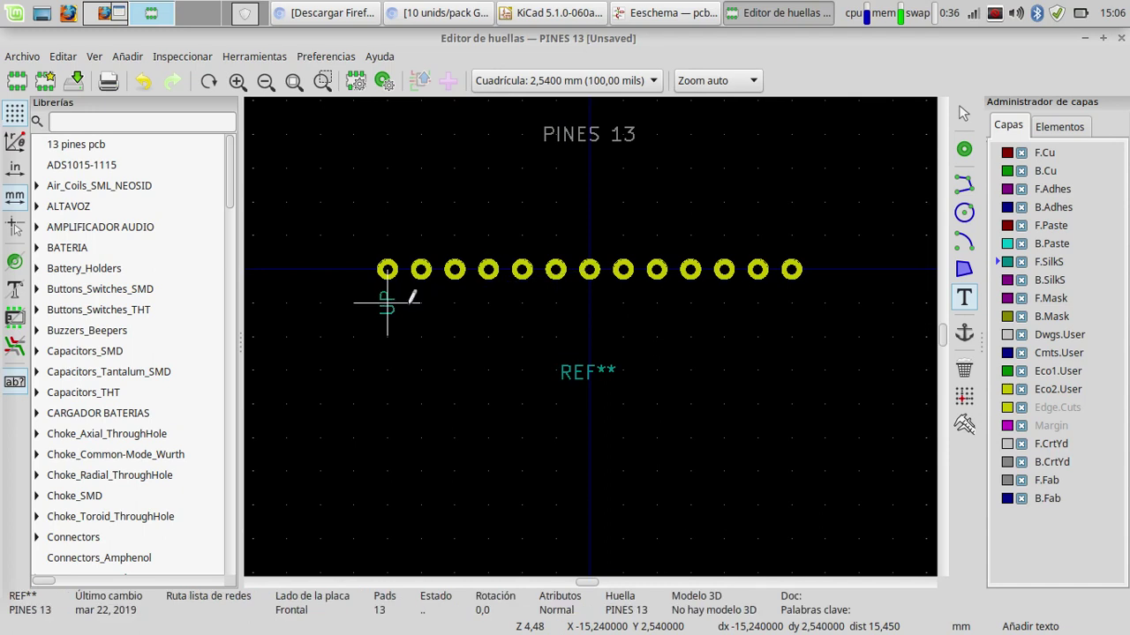
Step: Add the silkscreen text DOWN below pad 2, rotate it 90 degrees and place it at X -12.7, Y 5.08 mm
left_click(422, 302)
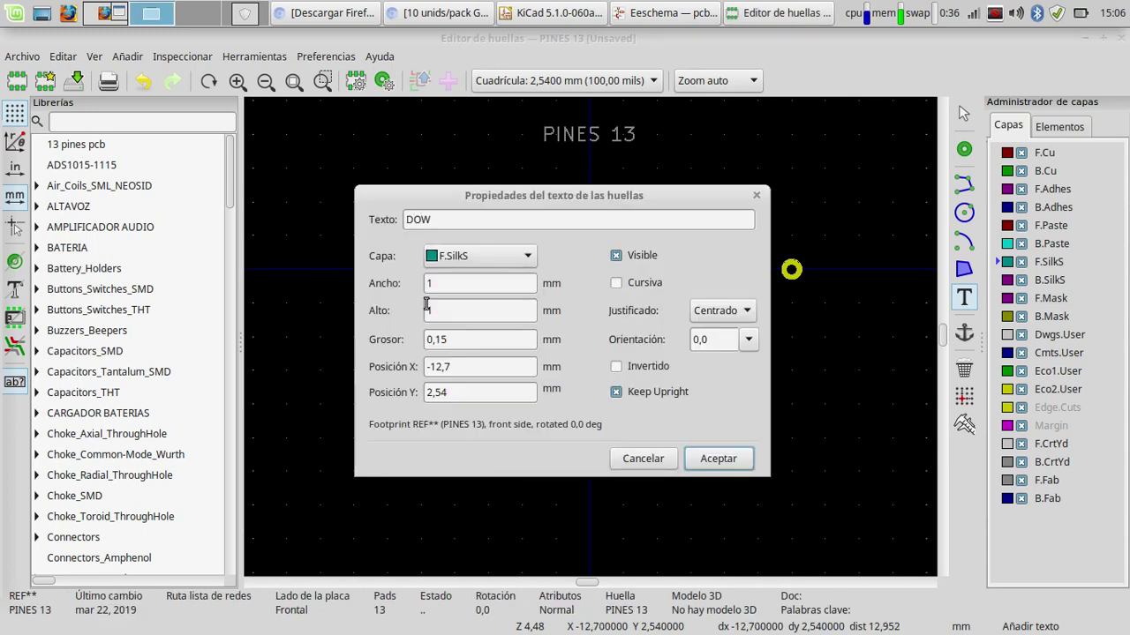
key("Return")
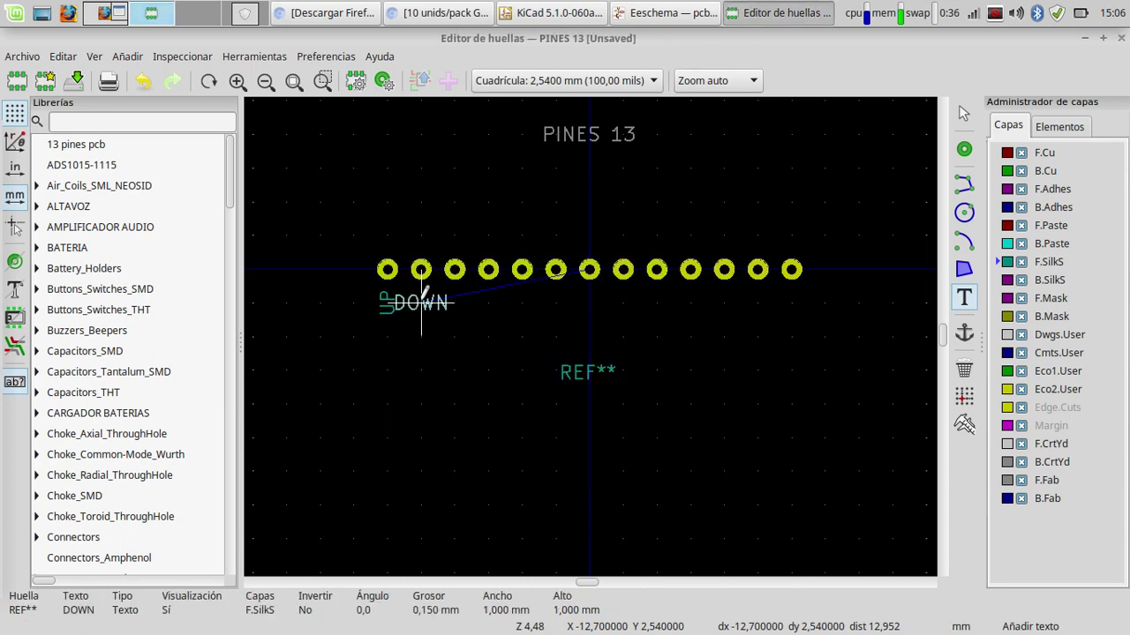
key("r")
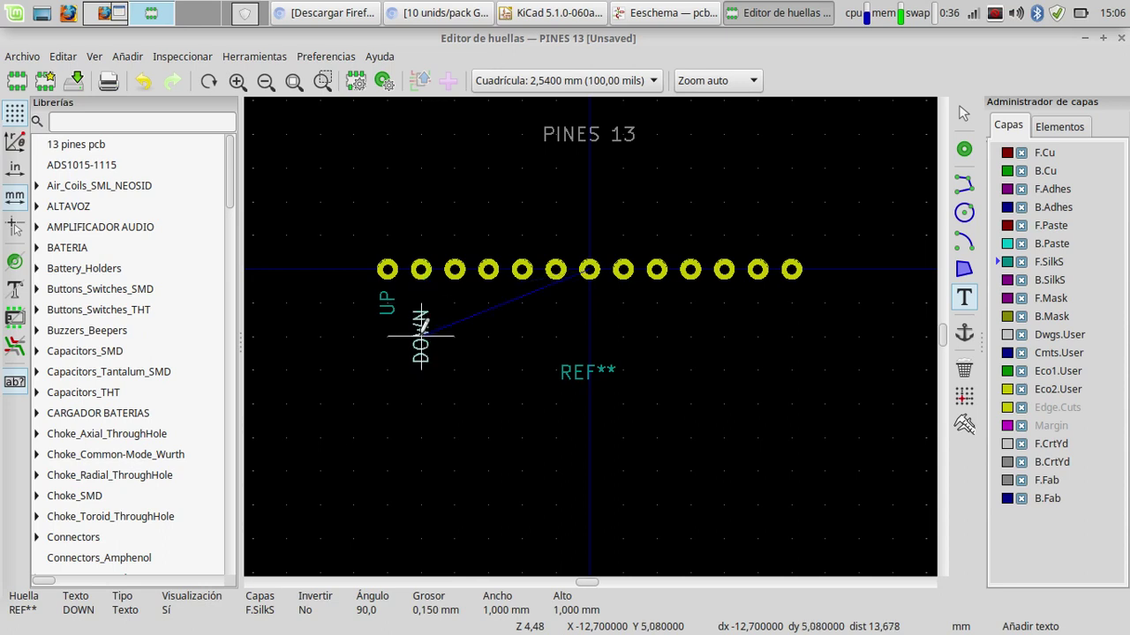
left_click(424, 325)
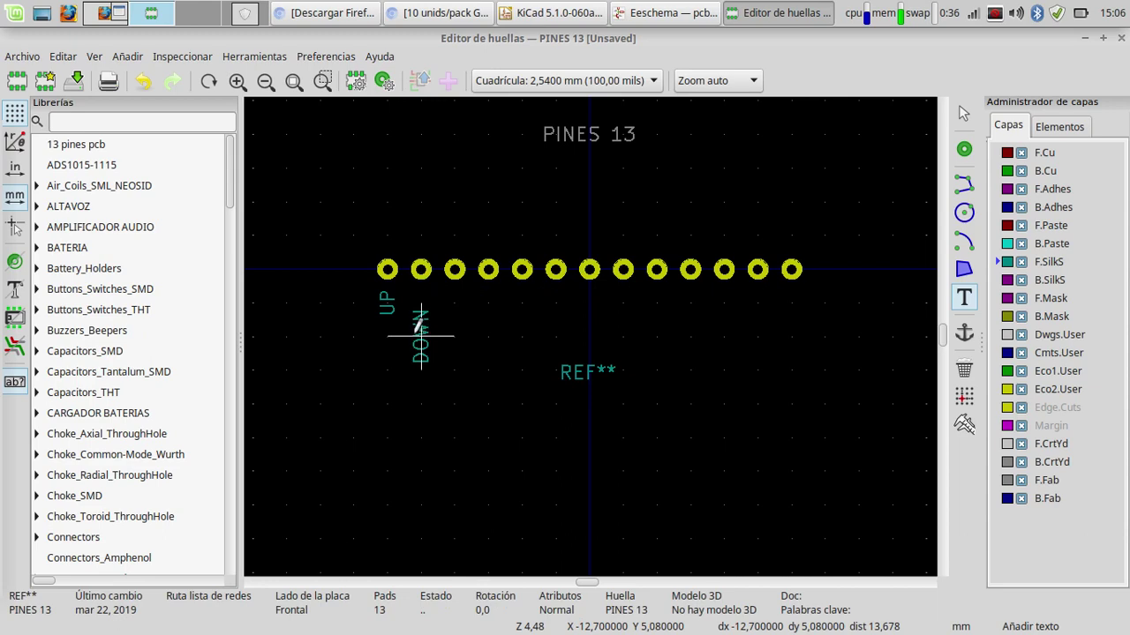
Step: Check the next pin name in the Eeschema schematic, and add the vertical silkscreen text LEFT below pad 3 at X -10.16, Y 5.08 mm
left_click(656, 12)
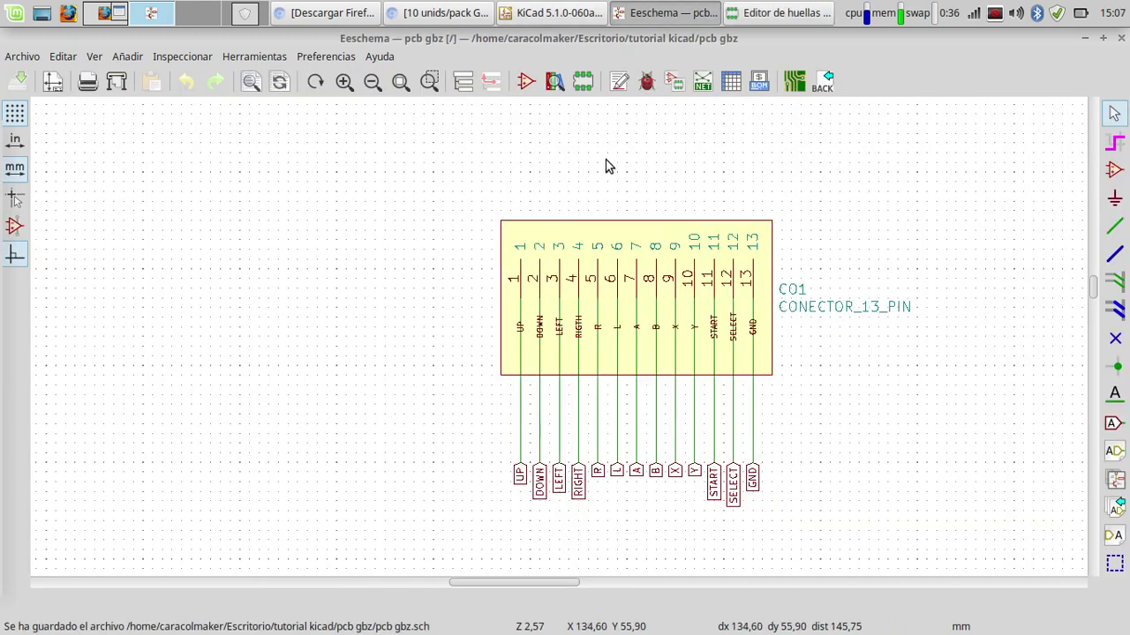
left_click(743, 16)
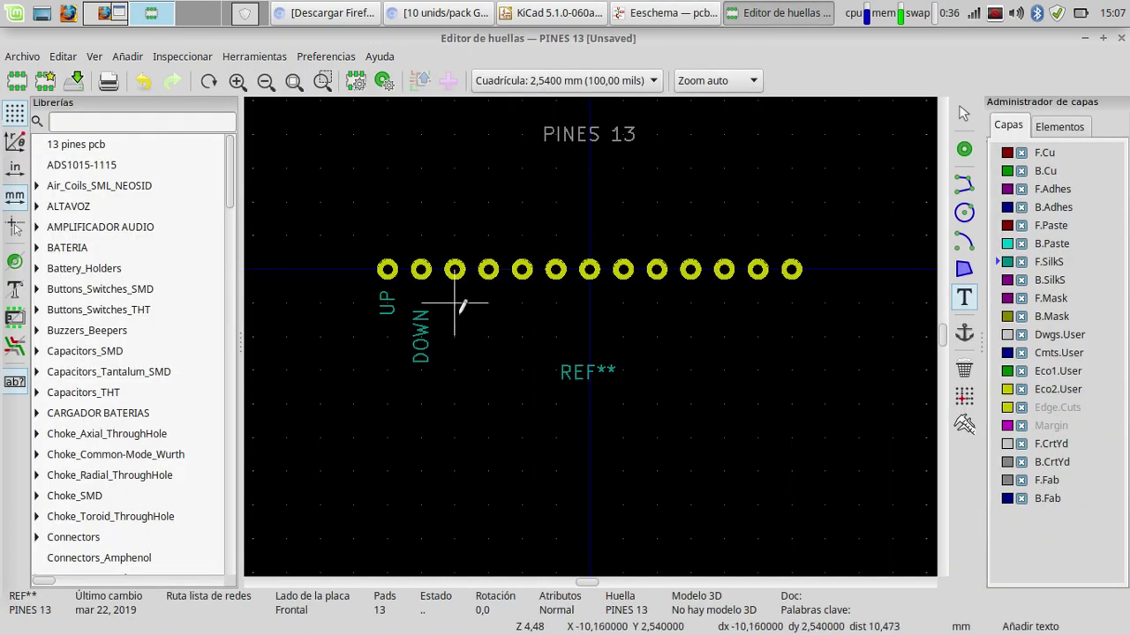
left_click(455, 333)
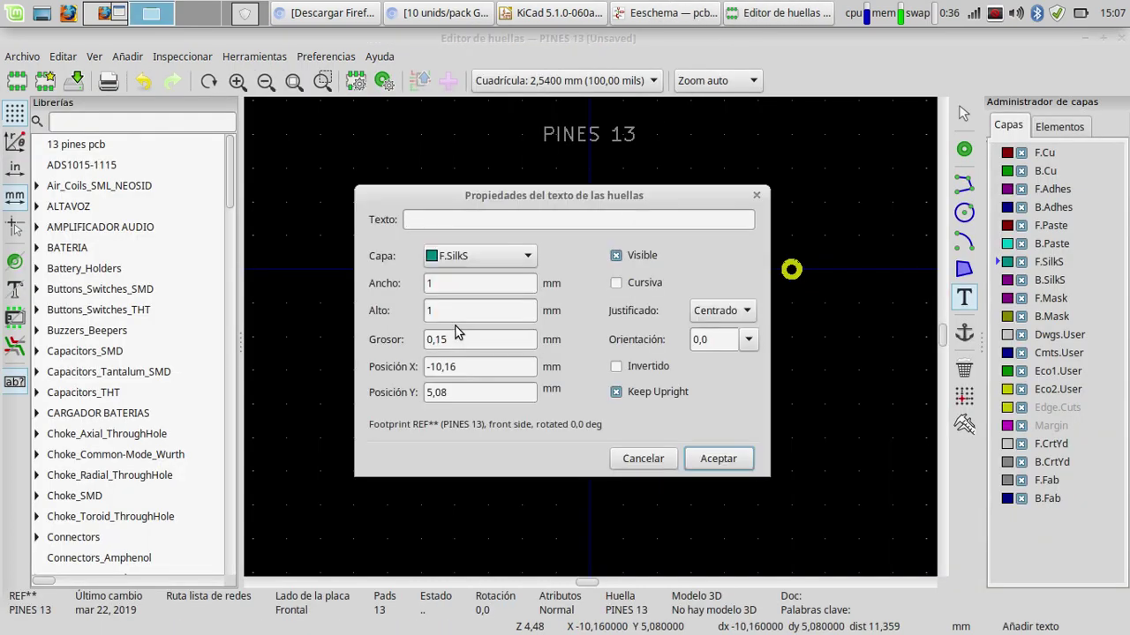
key("Return")
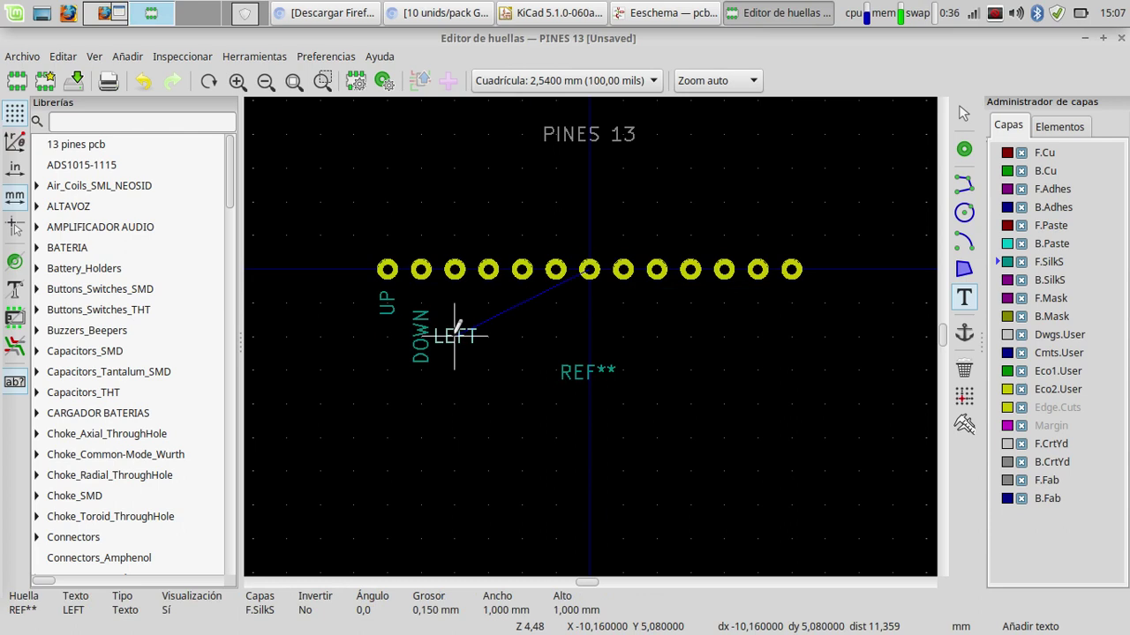
key("r")
left_click(456, 328)
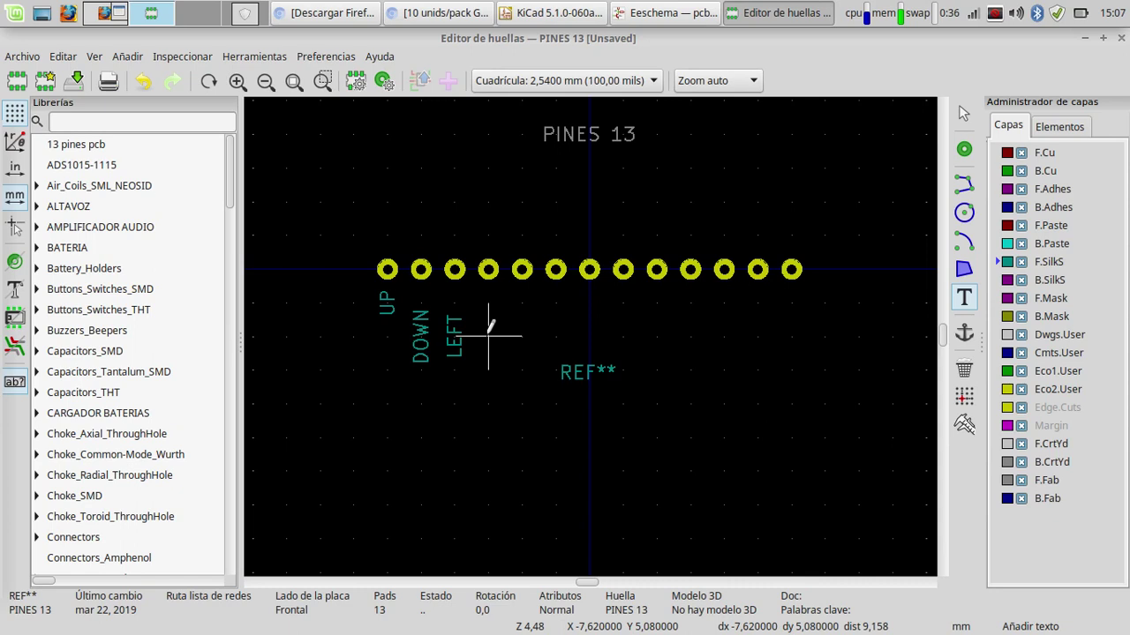
Step: Add the silkscreen text RIGTH below pad 4 at X -7.62, Y 5.08 mm, rotated 90 degrees
left_click(488, 336)
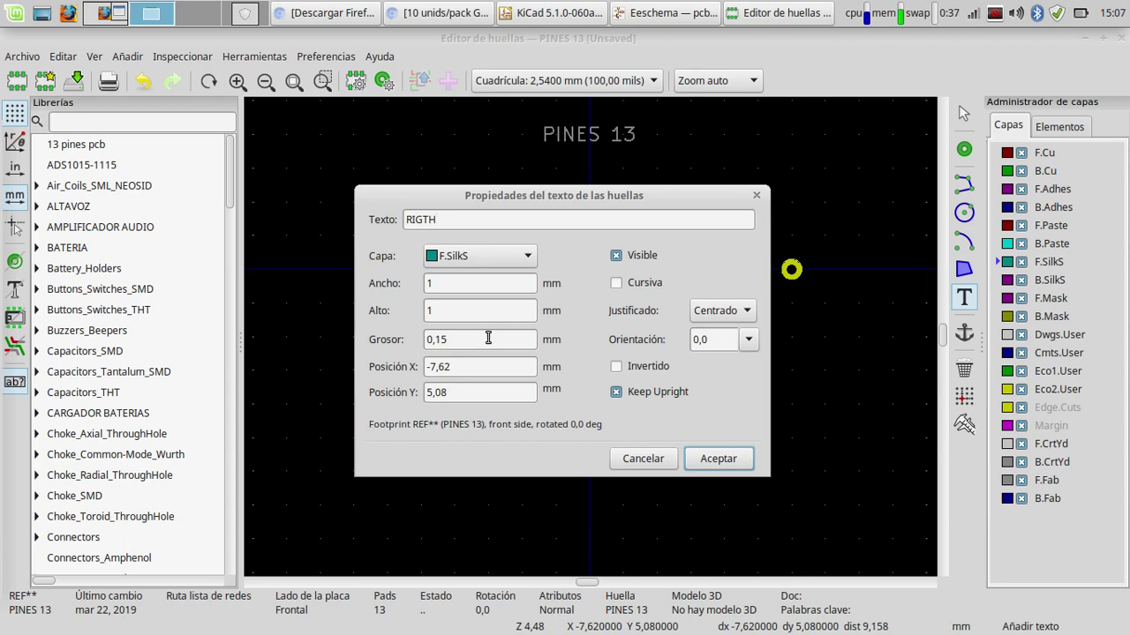
key("Return")
key("r")
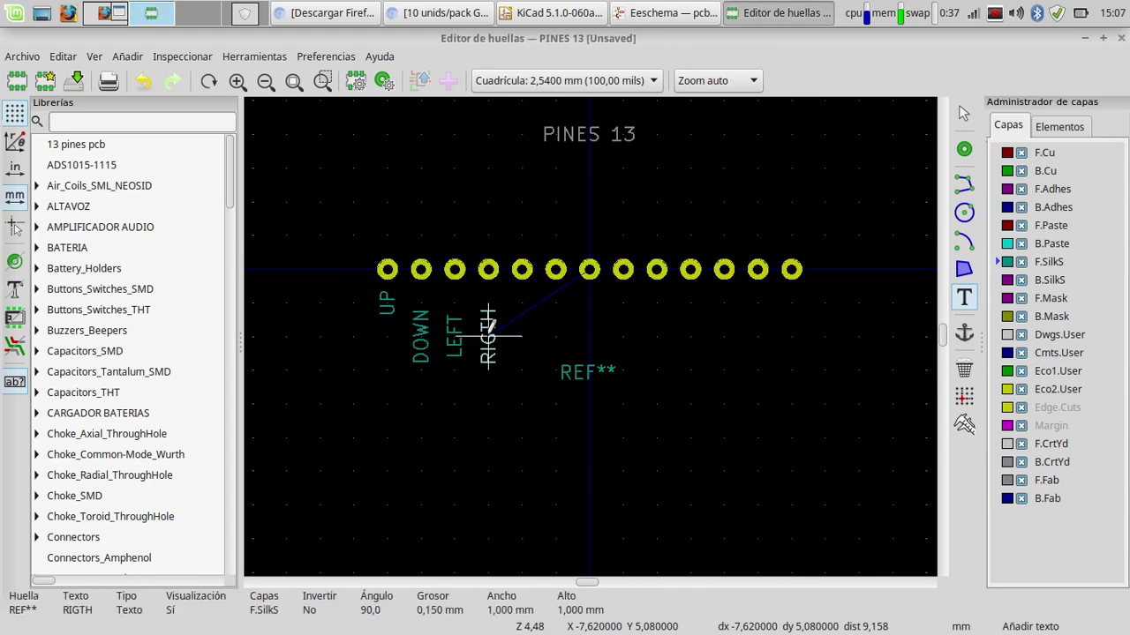
left_click(488, 335)
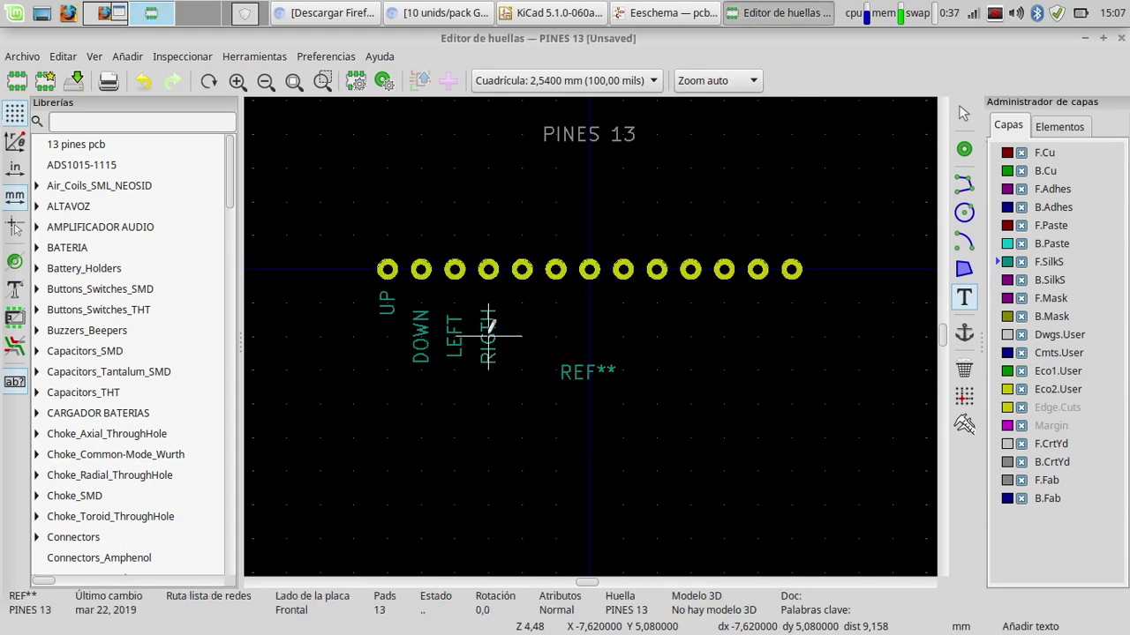
Step: Check pin 5's name in the Eeschema schematic, and add the silkscreen text R at X -5.08, Y 5.08 mm, rotated 90 degrees
left_click(966, 302)
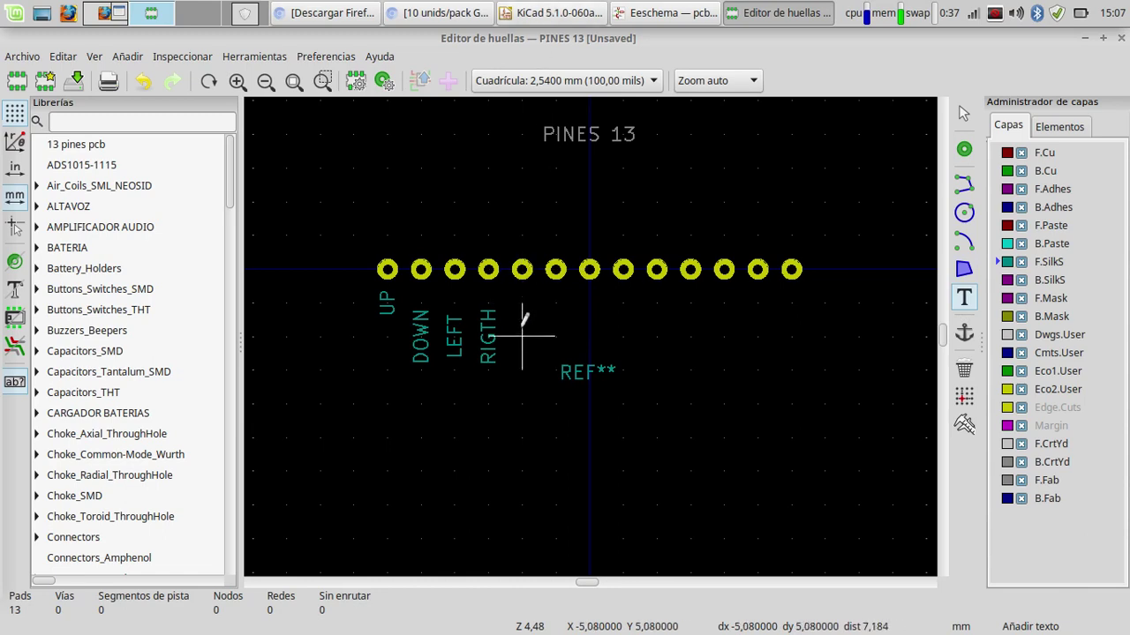
left_click(522, 336)
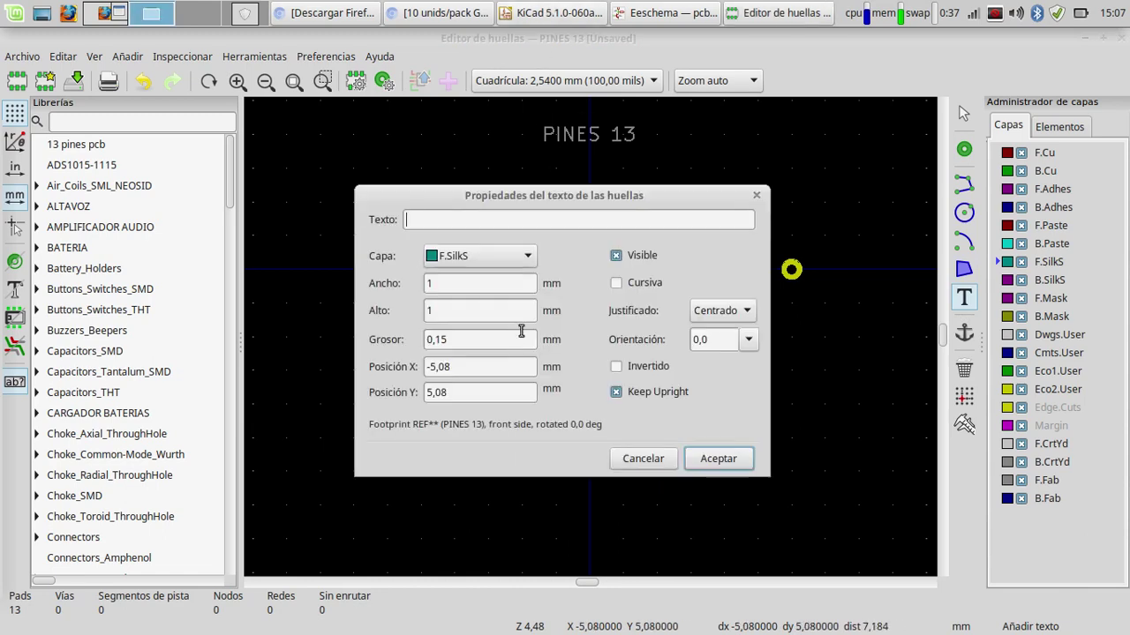
left_click(669, 14)
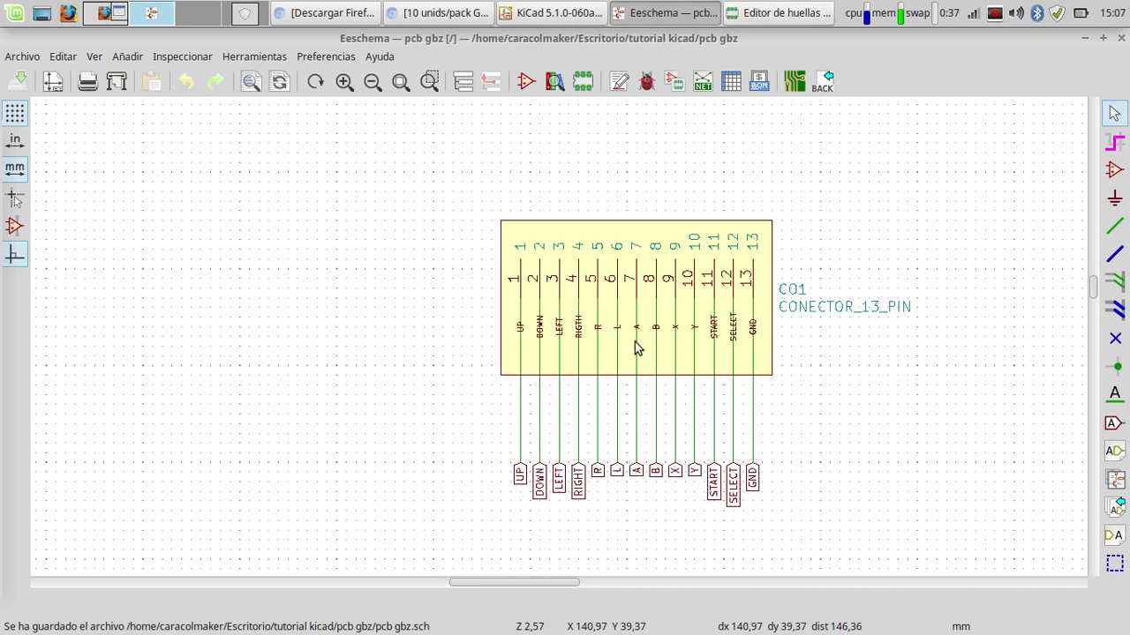
left_click(749, 16)
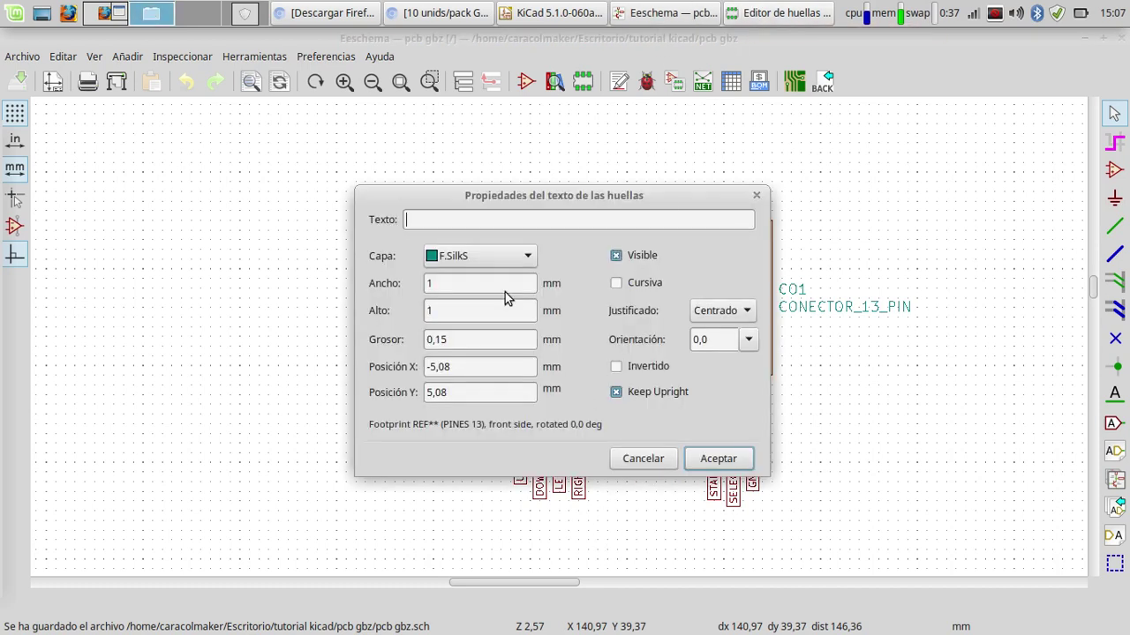
type("R")
left_click(699, 461)
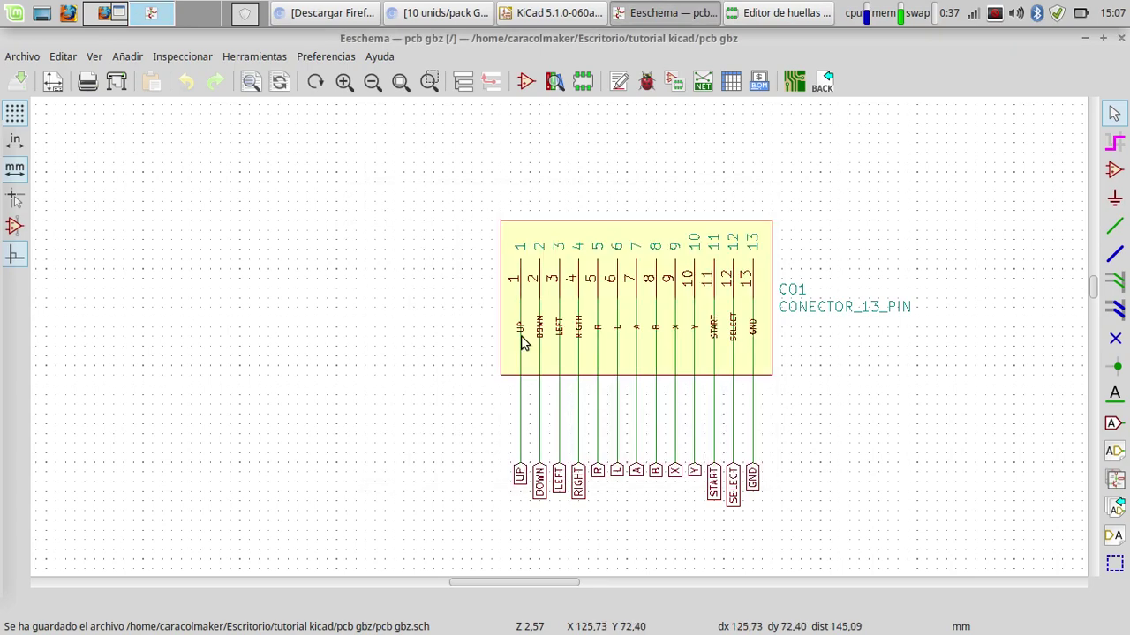
left_click(738, 16)
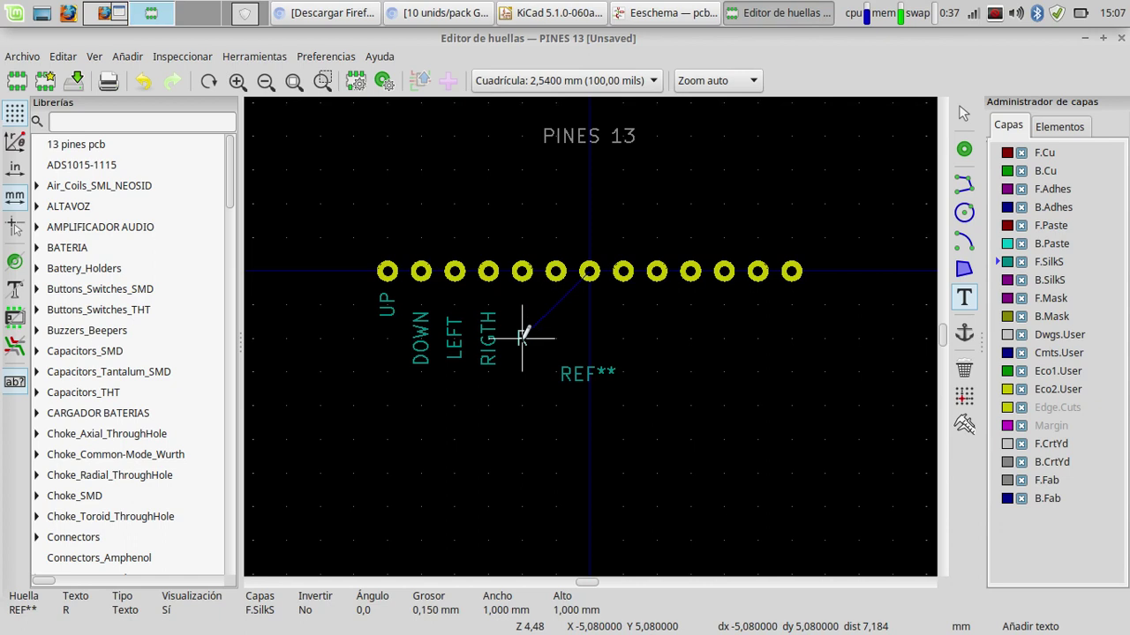
key("r")
left_click(522, 338)
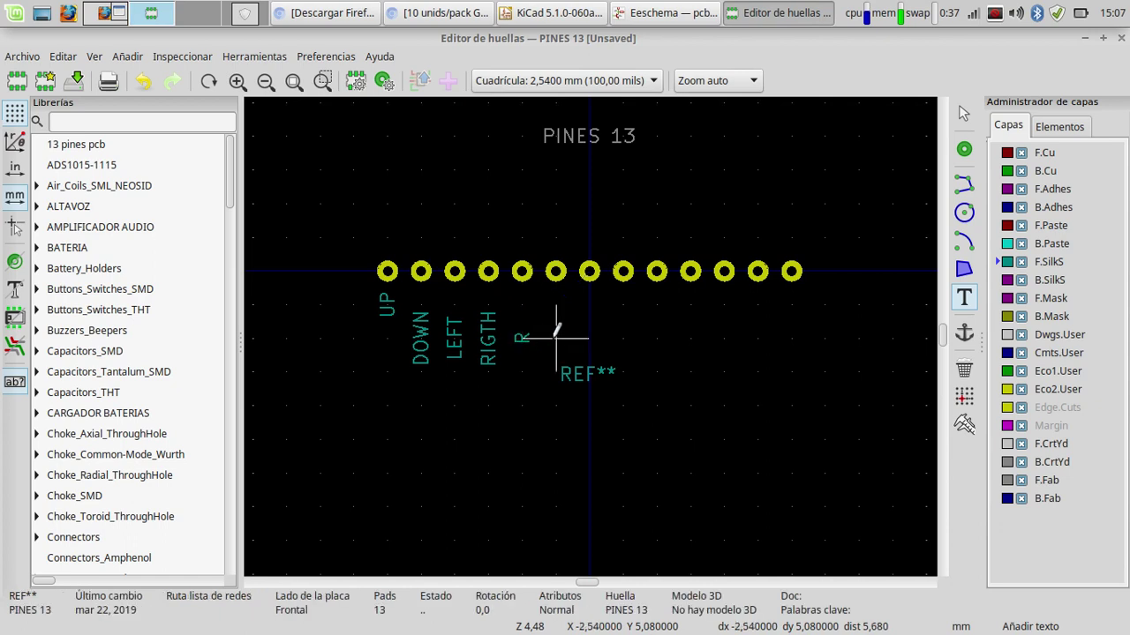
Step: Add the silkscreen text L below pad 6 at X -2.54, Y 5.08 mm, rotated 90 degrees
left_click(557, 337)
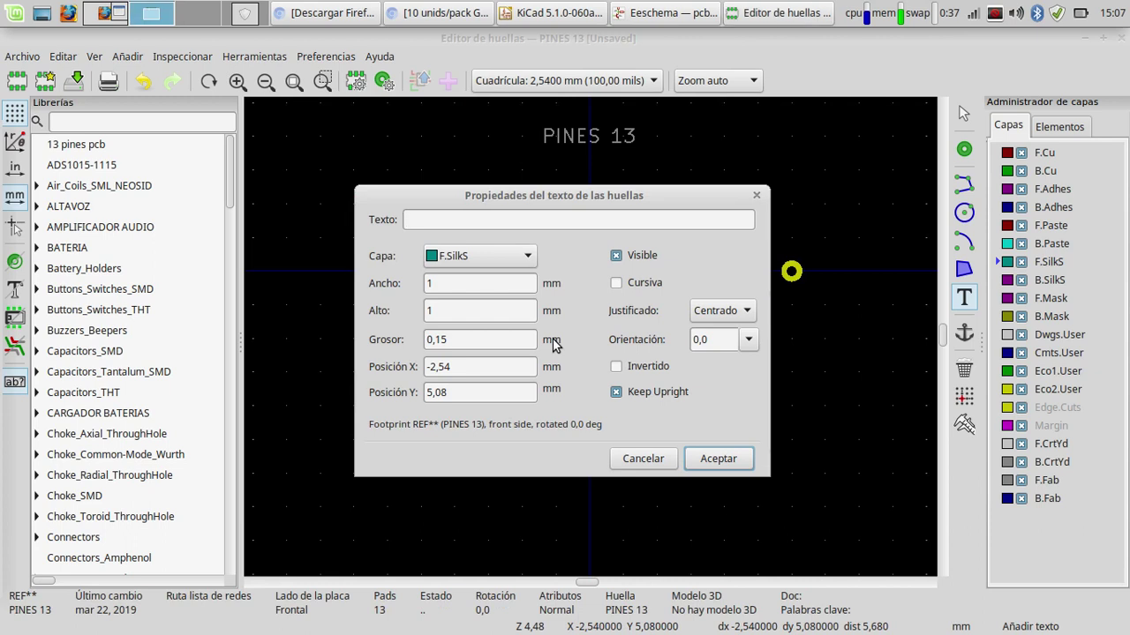
key("Return")
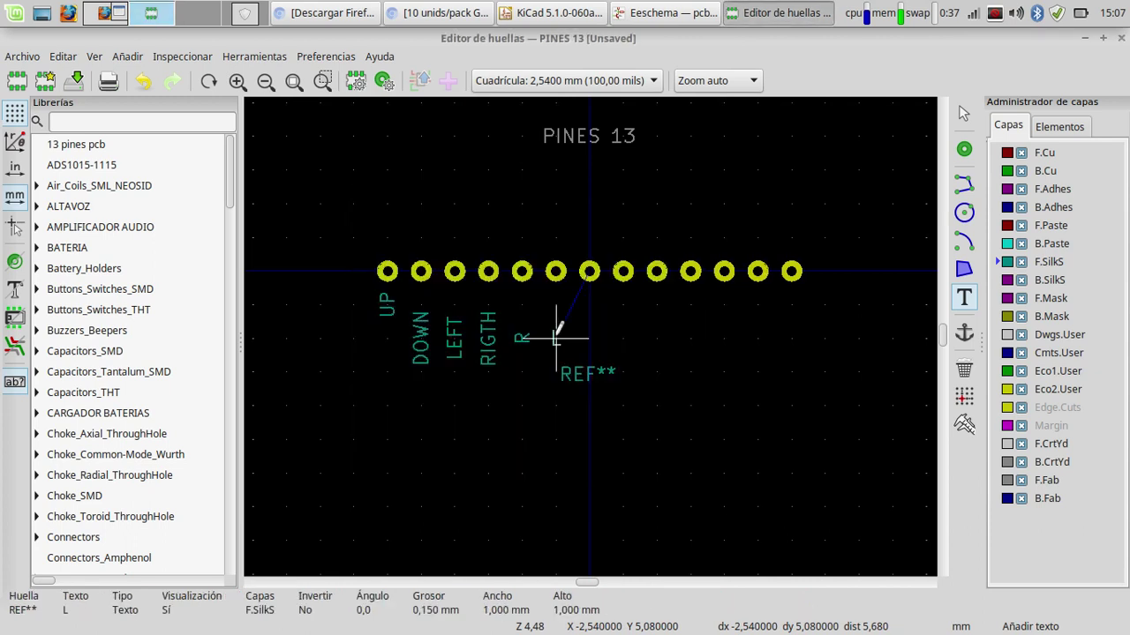
key("r")
left_click(556, 337)
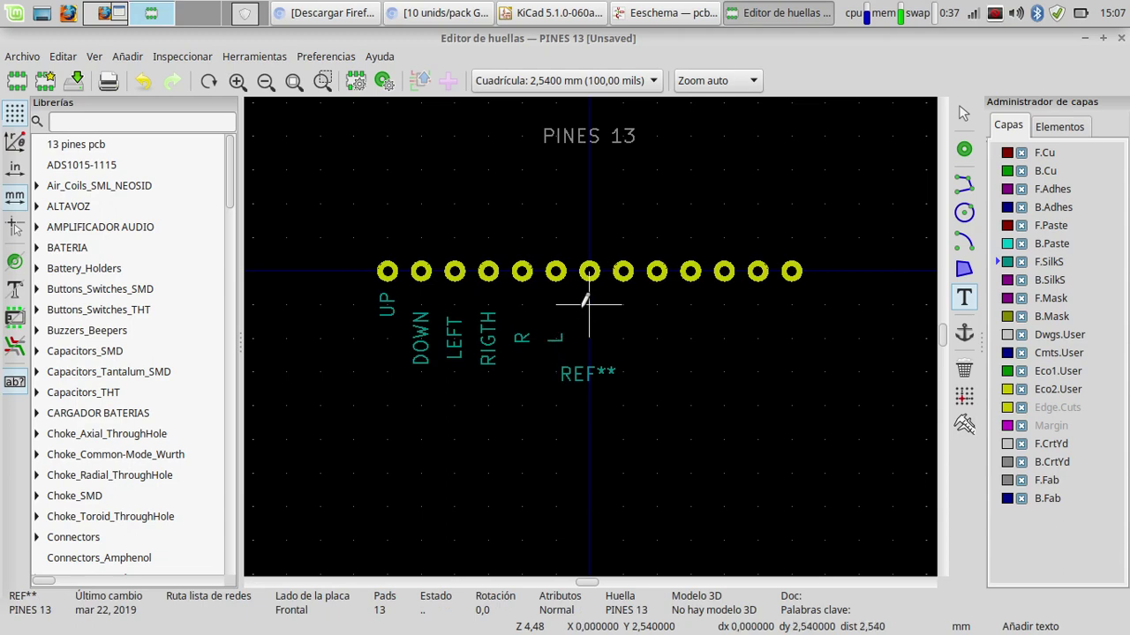
Step: Check pin 7's name in the Eeschema schematic, and add the silkscreen text A at X 0, Y 5.08 mm, rotated 90 degrees
left_click(663, 14)
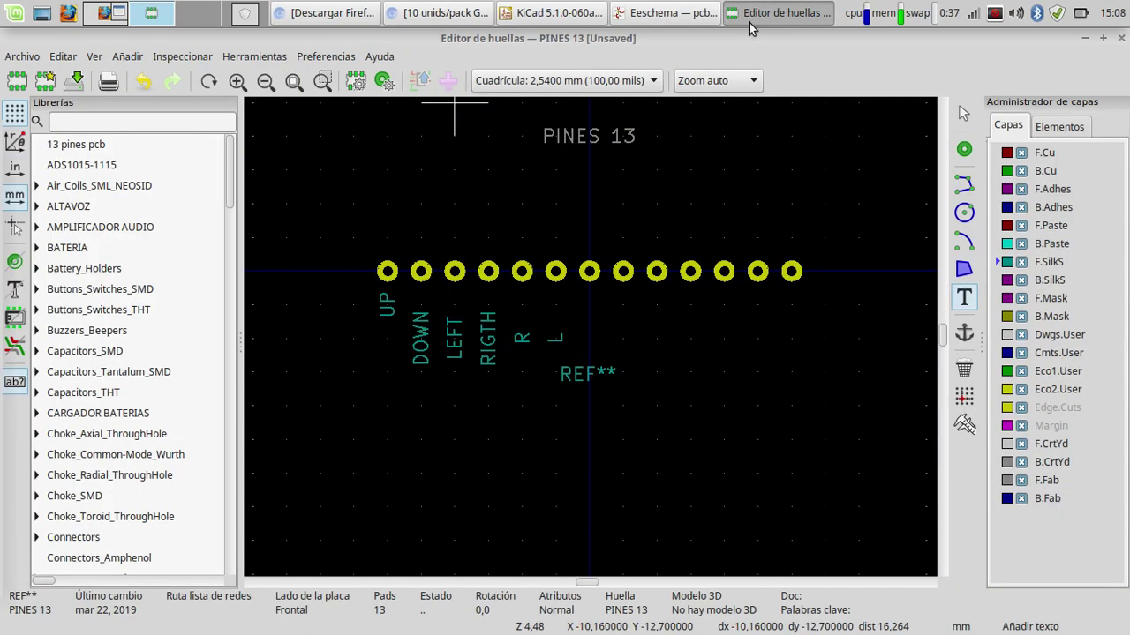
left_click(755, 14)
left_click(589, 337)
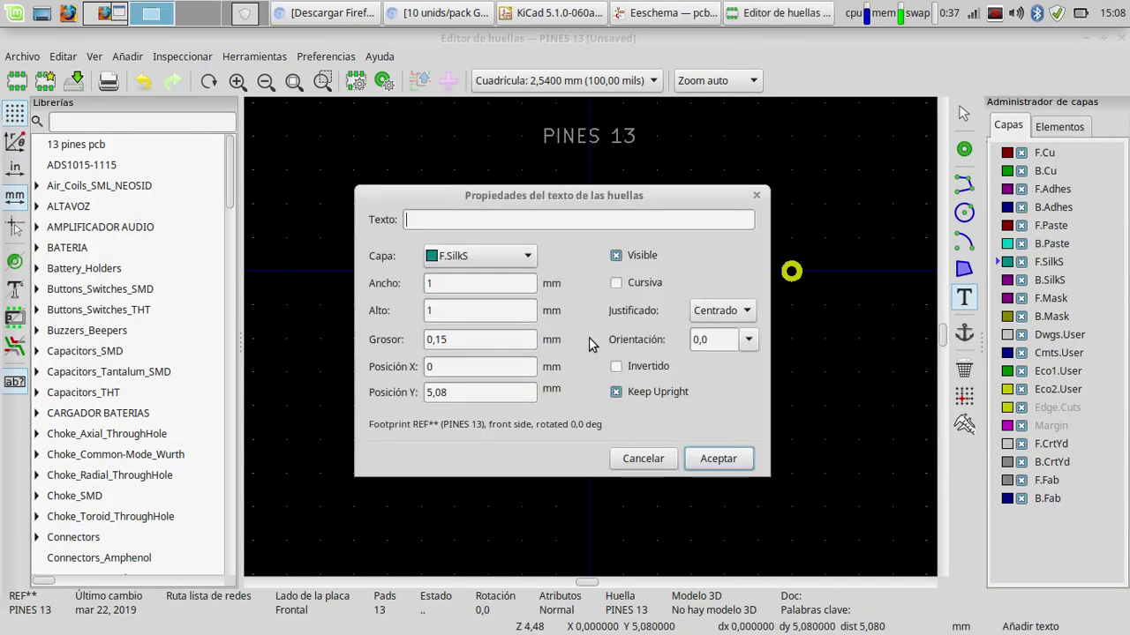
type("A")
key("Return")
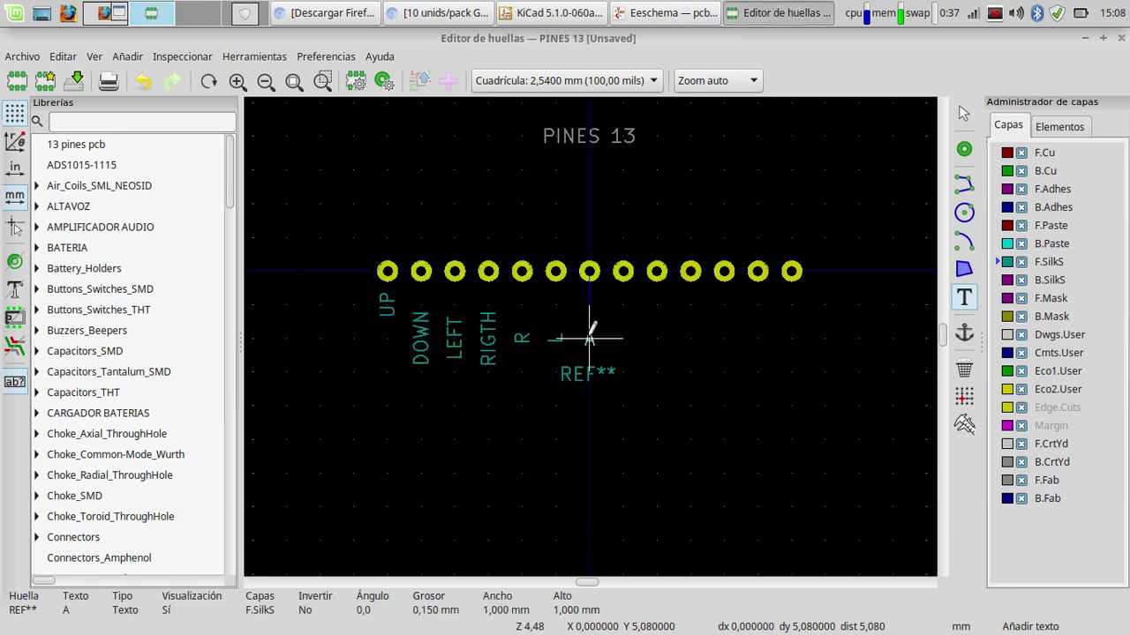
key("r")
left_click(589, 337)
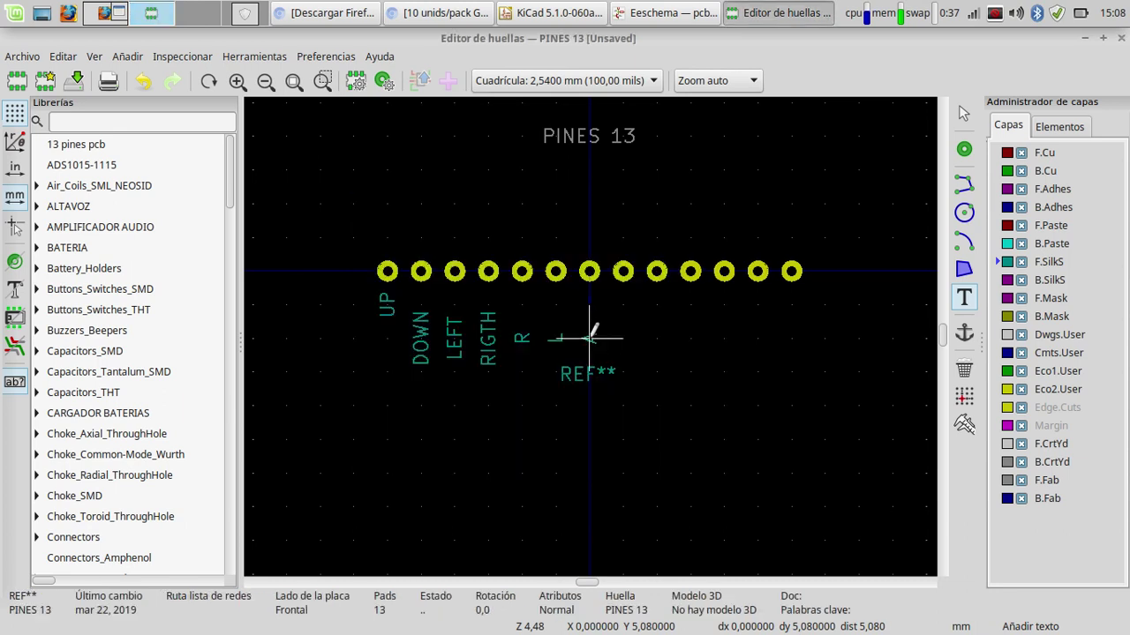
Step: Add the silkscreen text B below pad 8 at X 2.54, Y 5.08 mm, rotated 90 degrees
left_click(622, 337)
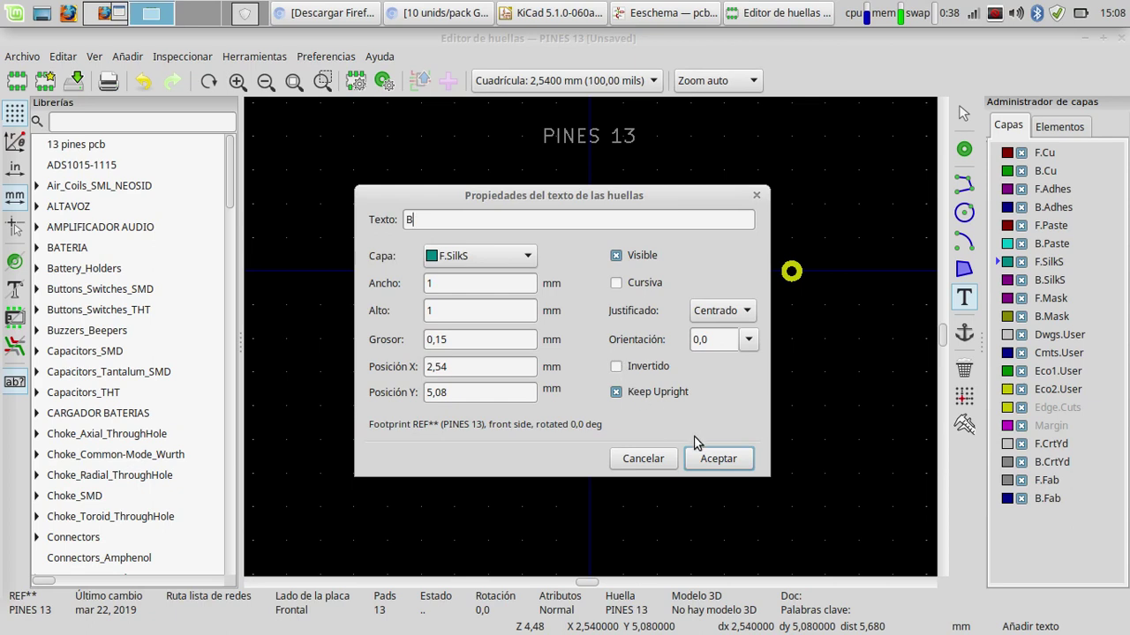
left_click(717, 459)
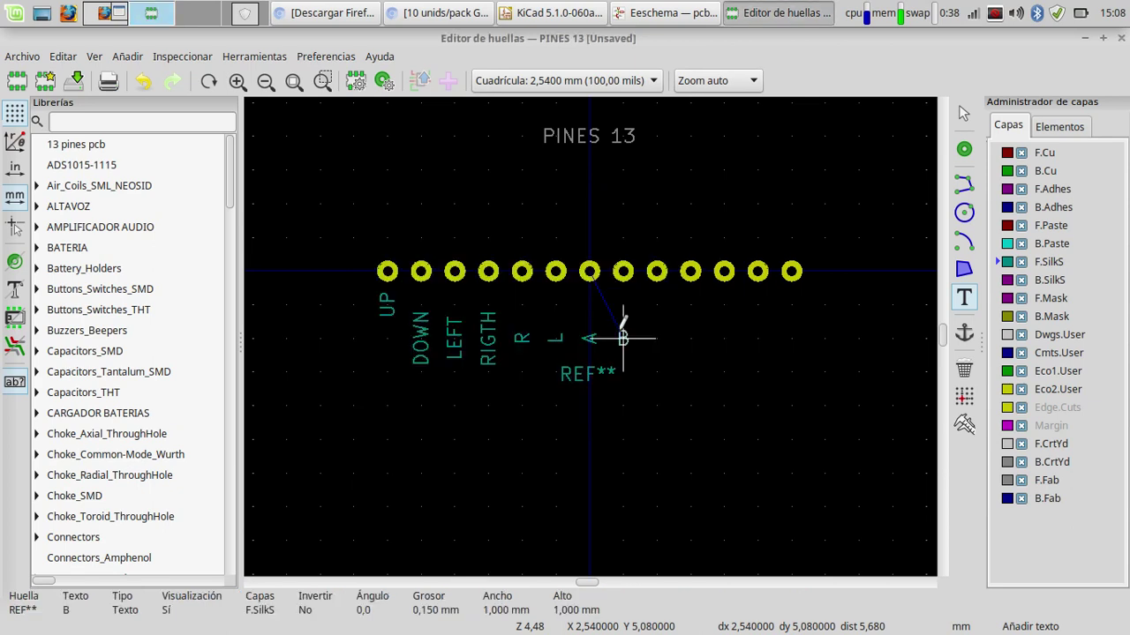
key("r")
left_click(623, 338)
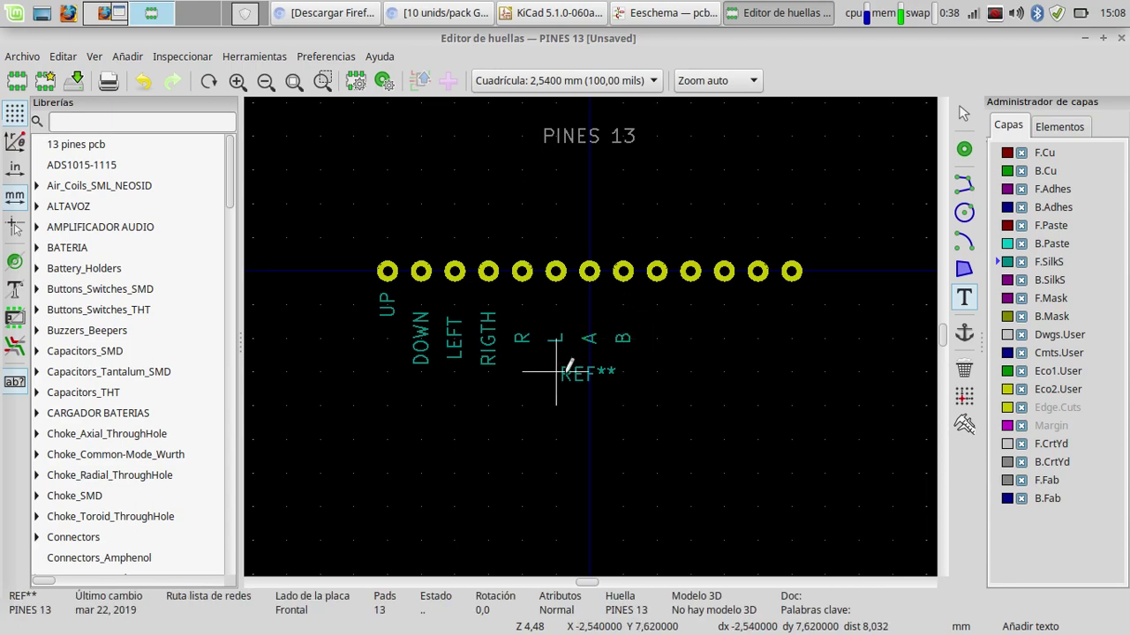
Step: Check pin 9's name in the Eeschema schematic, and add the silkscreen text X at X 5.08, Y 5.08 mm, rotated 90 degrees
left_click(654, 16)
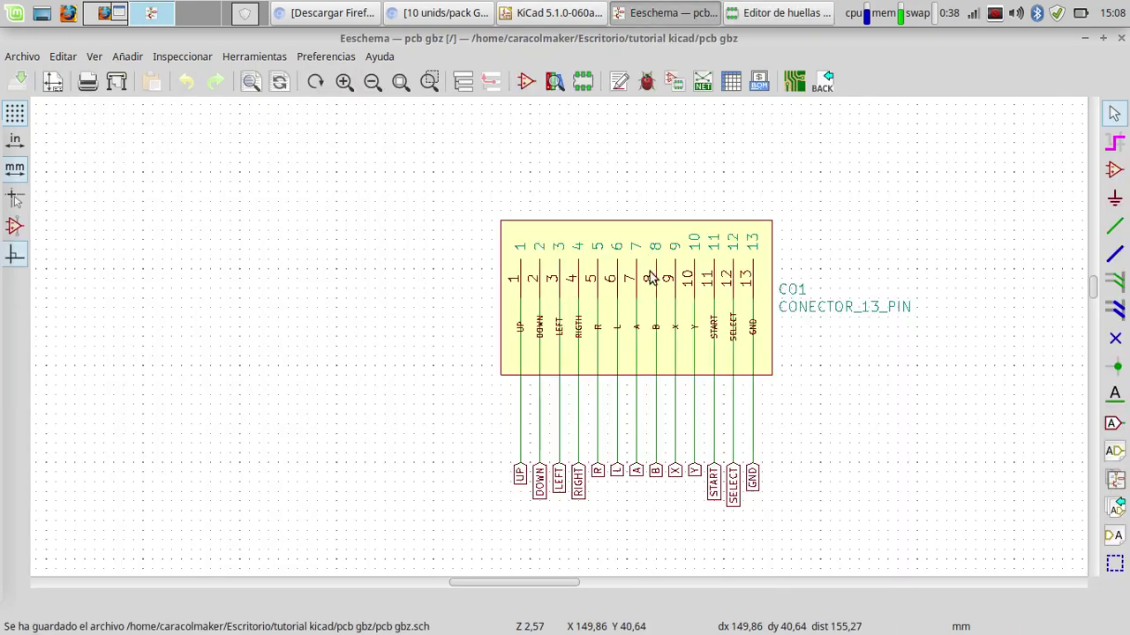
left_click(767, 13)
left_click(662, 344)
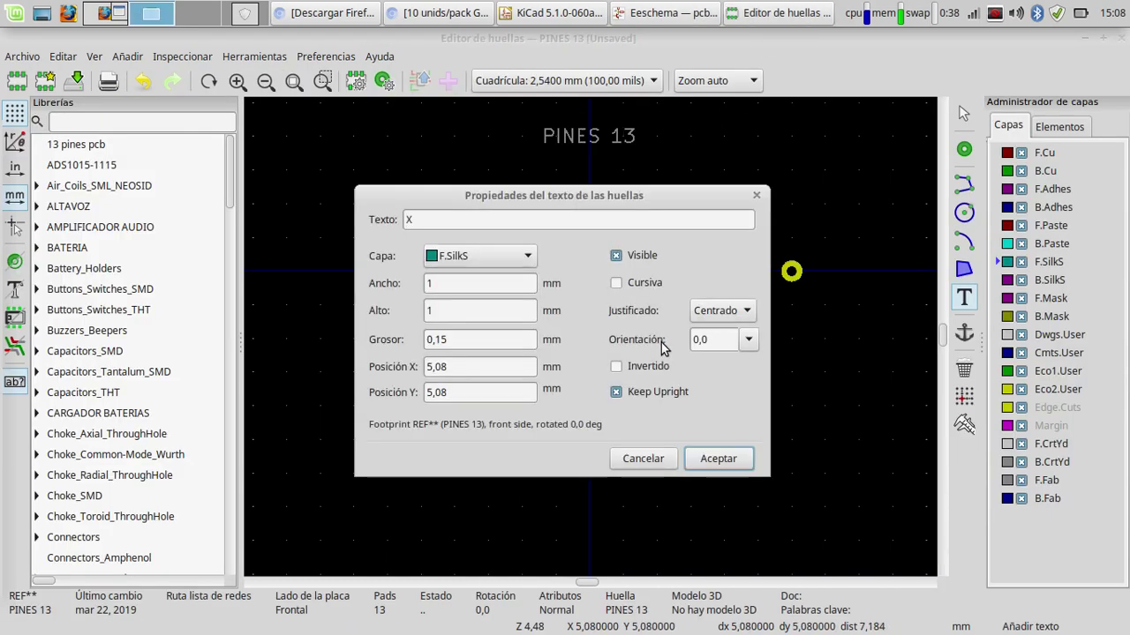
left_click(716, 458)
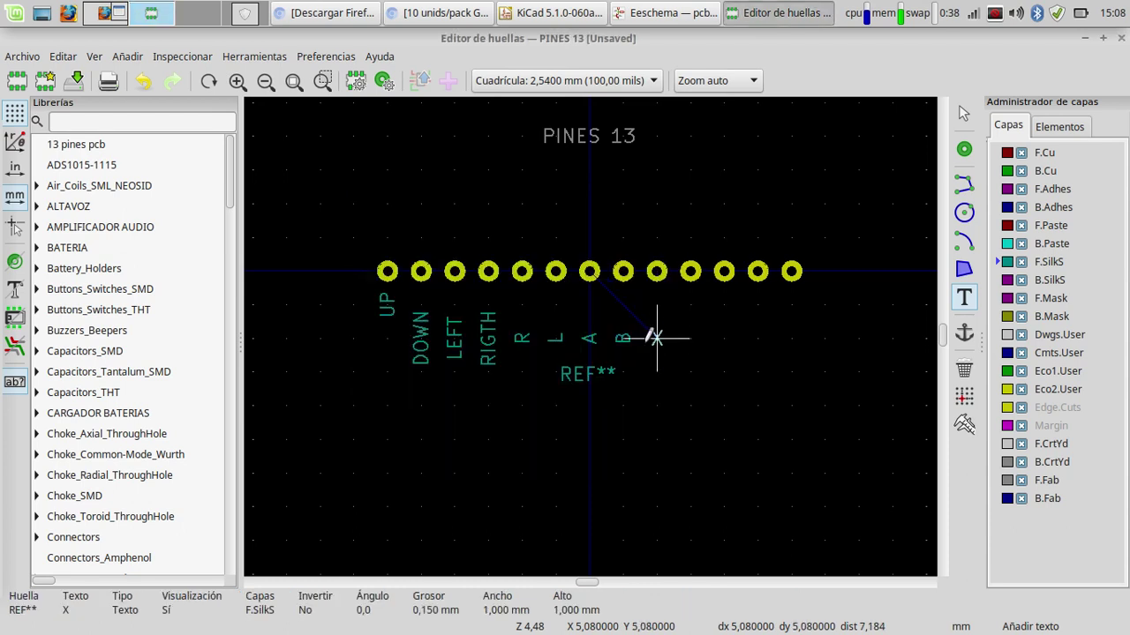
left_click(655, 338)
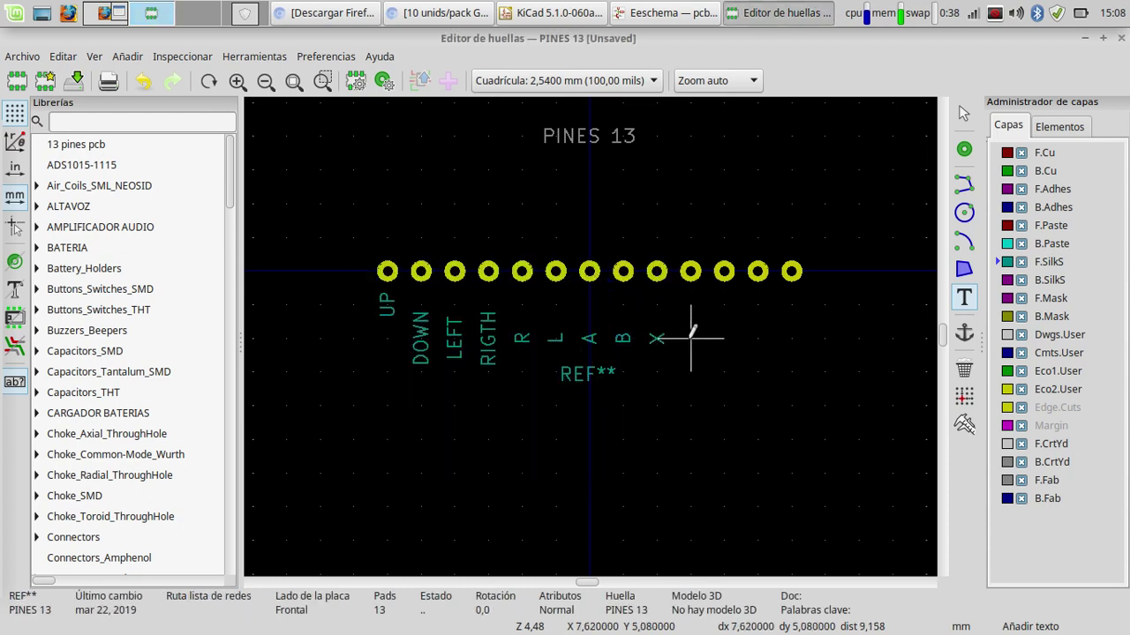
Step: Add the silkscreen text Y below pad 10 at X 7.62, Y 5.08 mm, rotated 90 degrees
left_click(691, 336)
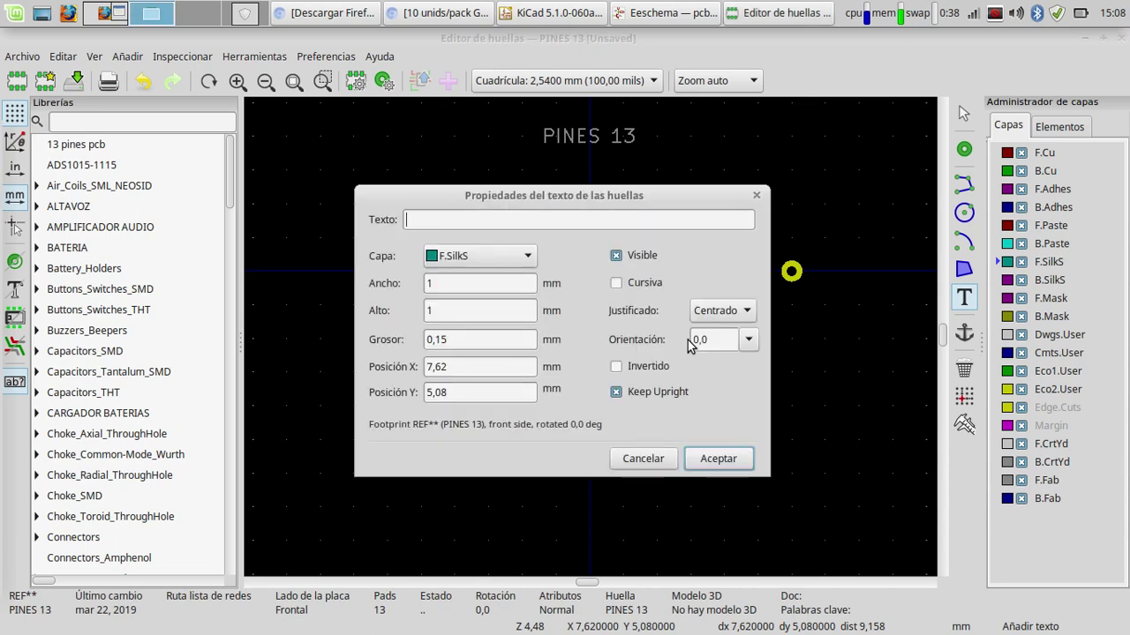
type("Y")
key("Return")
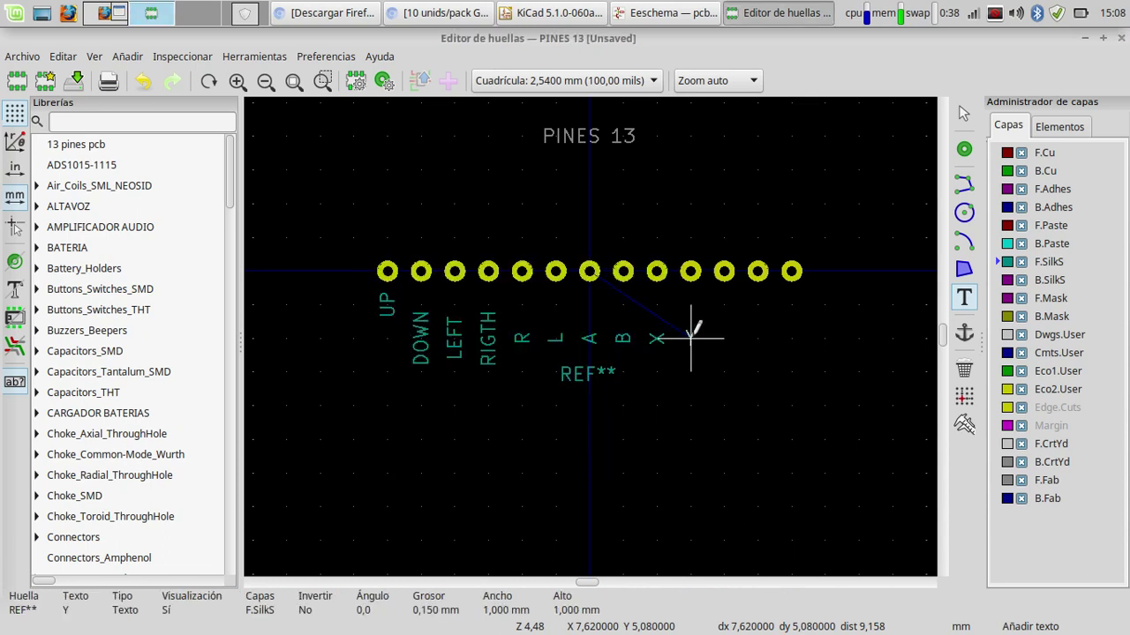
key("r")
left_click(691, 338)
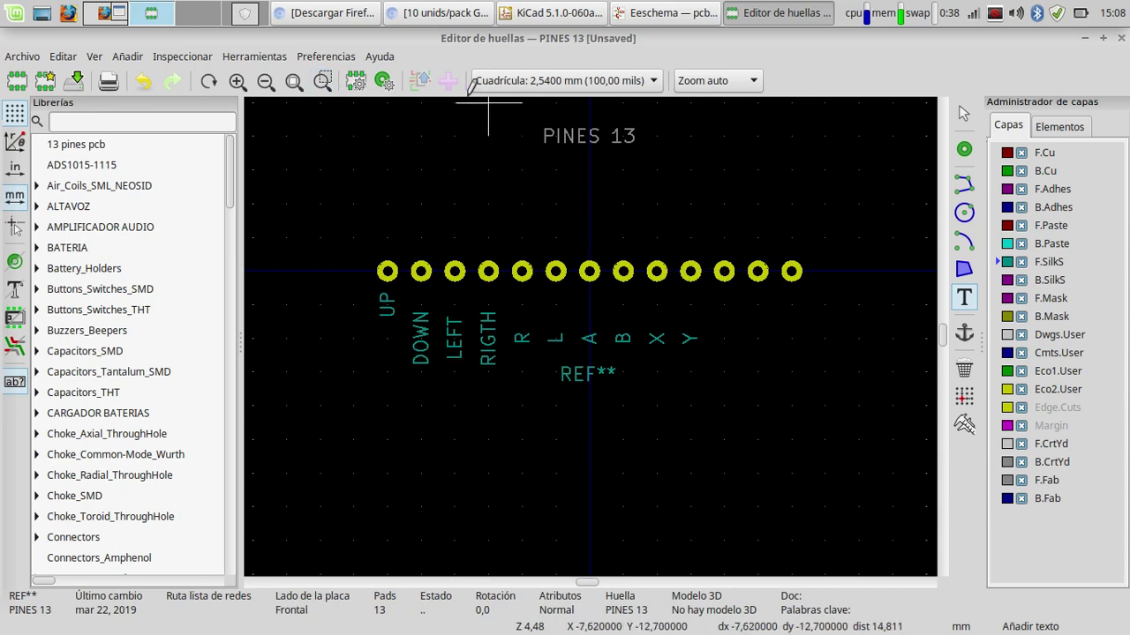
Step: Check pin 11's name in the Eeschema schematic, and add the silkscreen text START at X 10.16, Y 5.08 mm, rotated 90 degrees
left_click(668, 14)
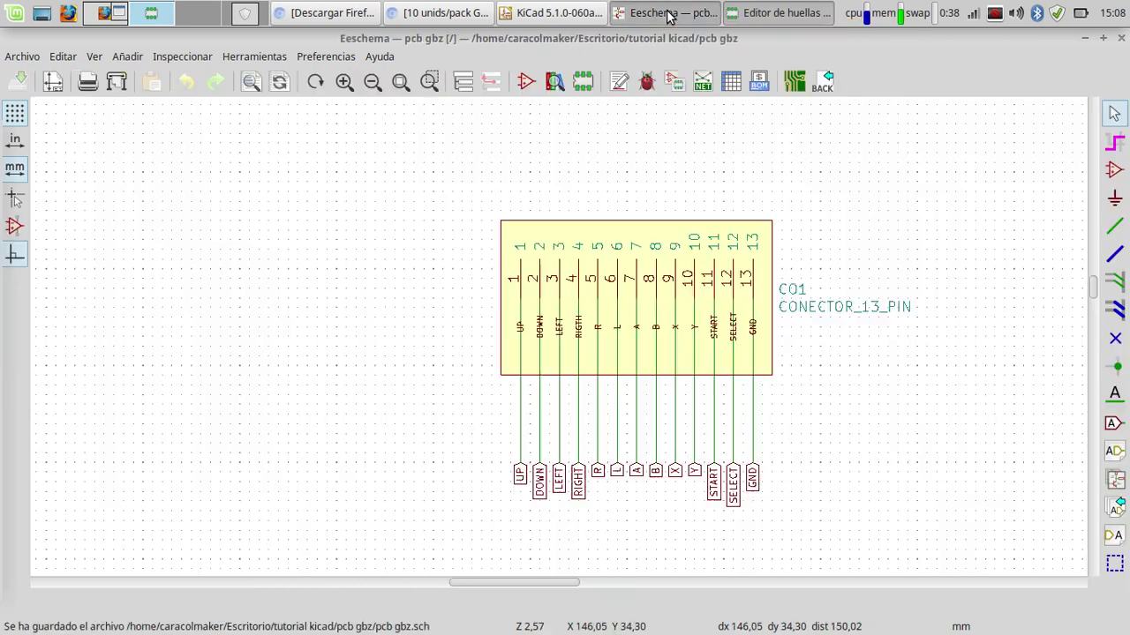
left_click(759, 15)
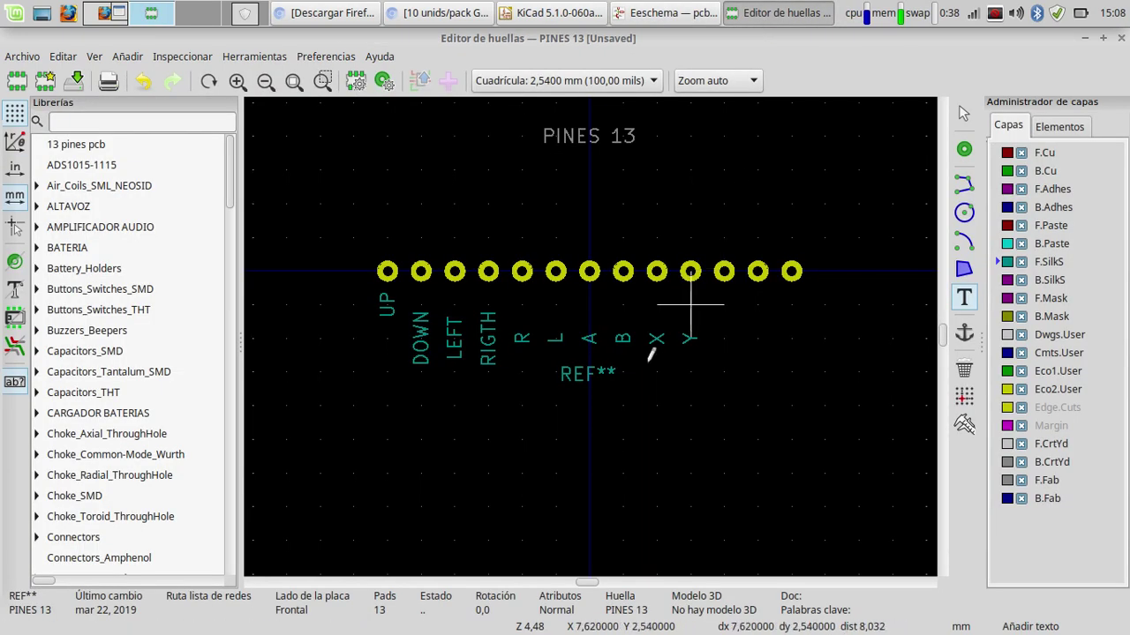
left_click(715, 337)
type("START")
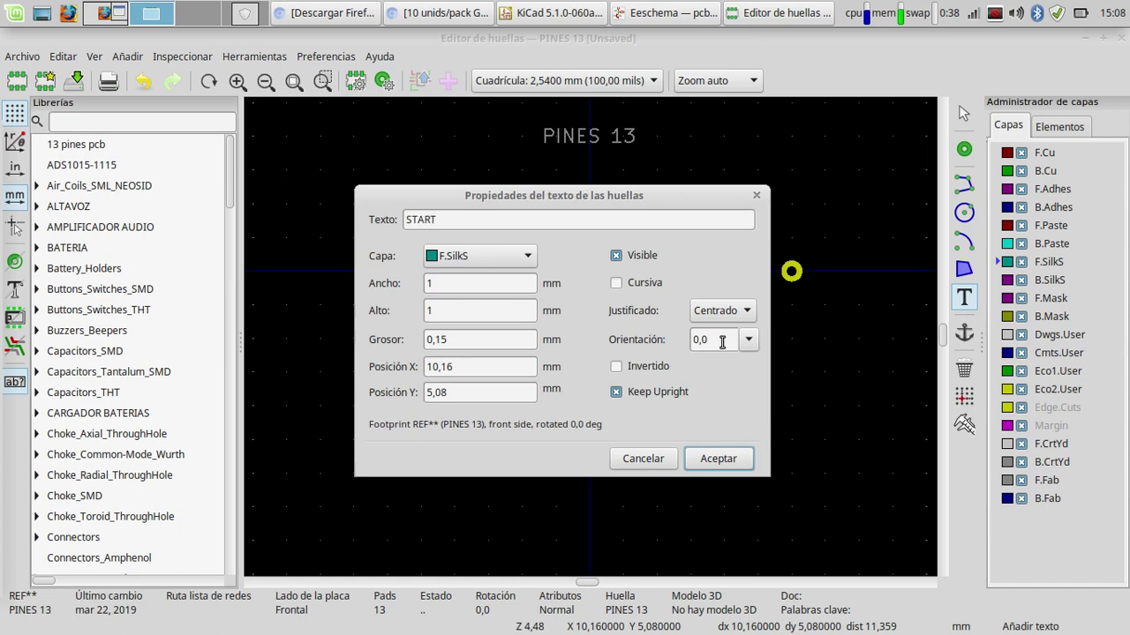
key("Return")
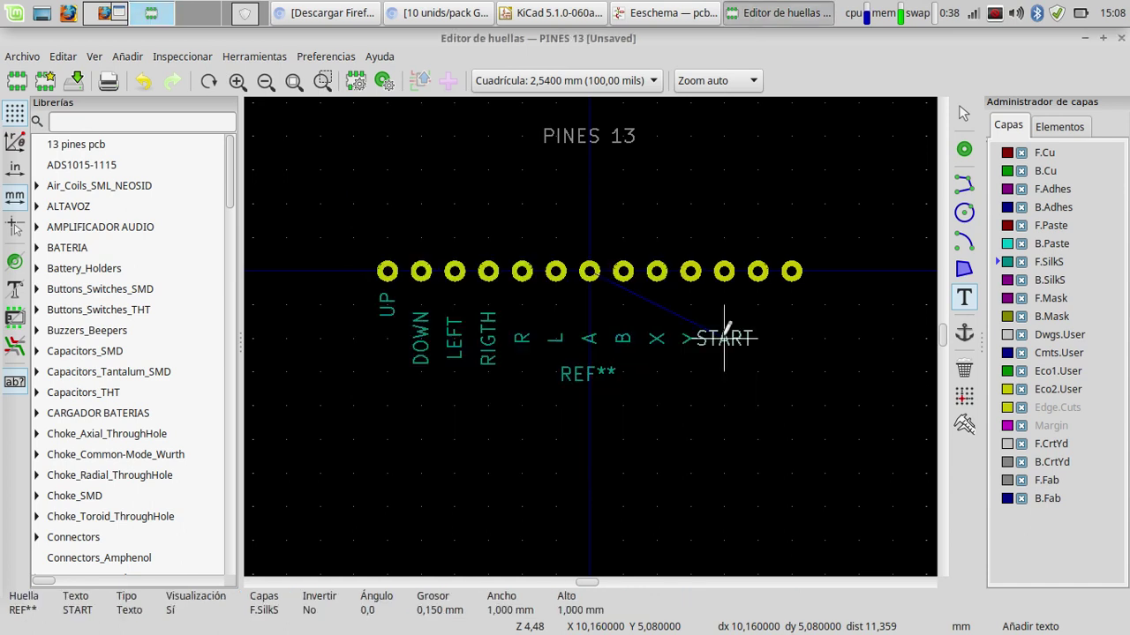
key("r")
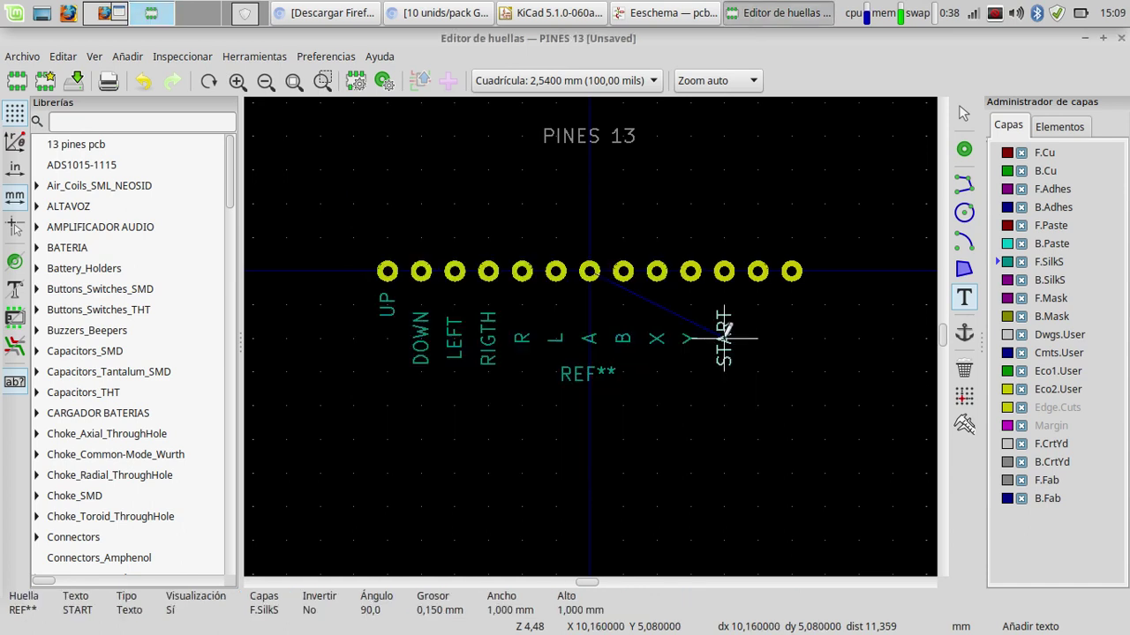
left_click(740, 333)
Step: Add the silkscreen text SELECT below pad 12 at X 12.7, Y 5.08 mm, rotated 90 degrees
left_click(757, 339)
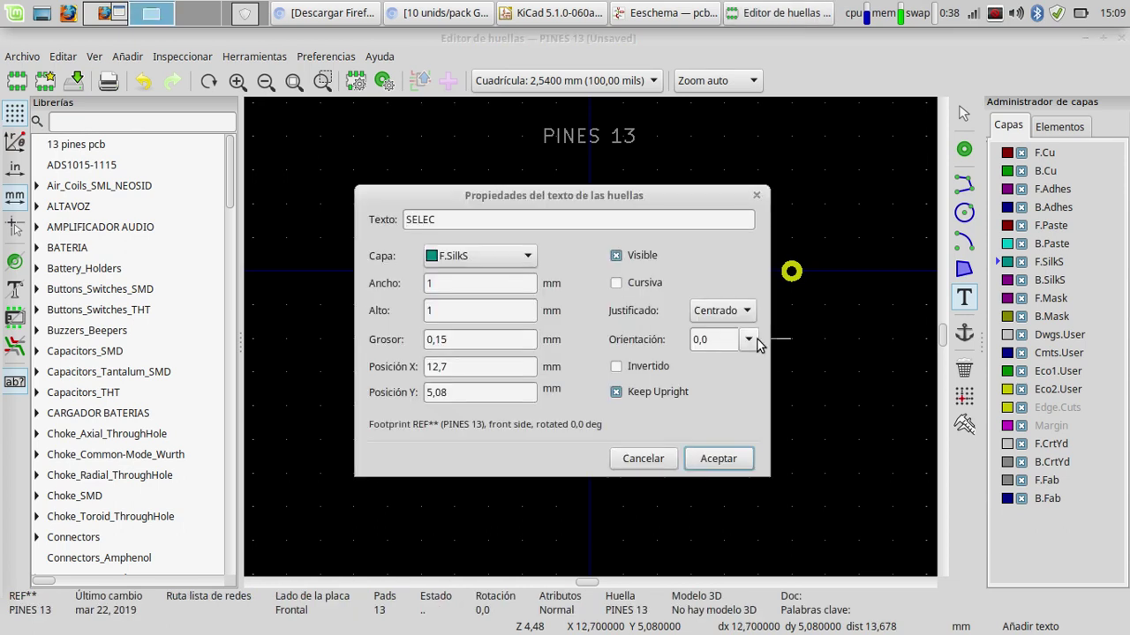
key("Return")
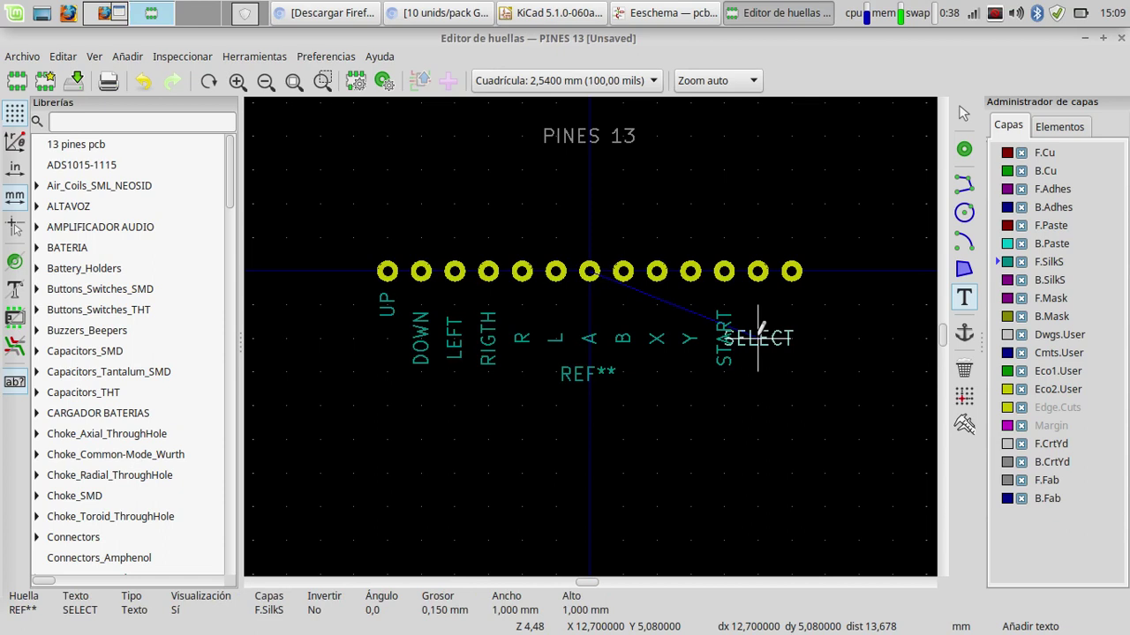
key("r")
left_click(757, 338)
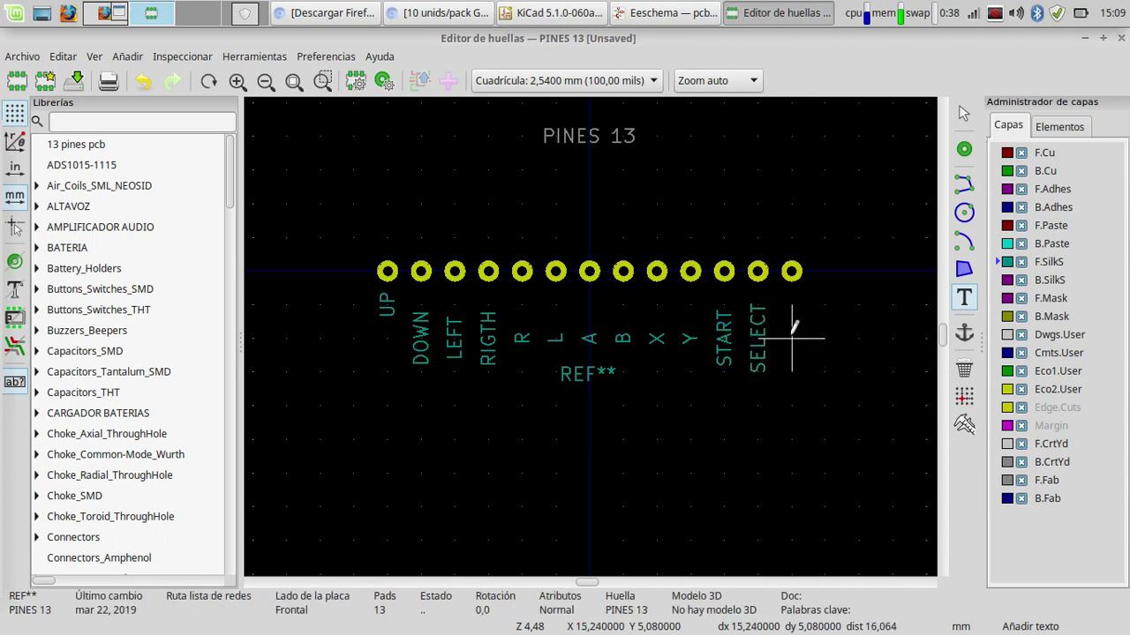
Step: Switch the grid to 1.27 mm and add the silkscreen text GND at X 15.24, Y 5.08 mm, rotated 90 degrees
key("n")
left_click(791, 338)
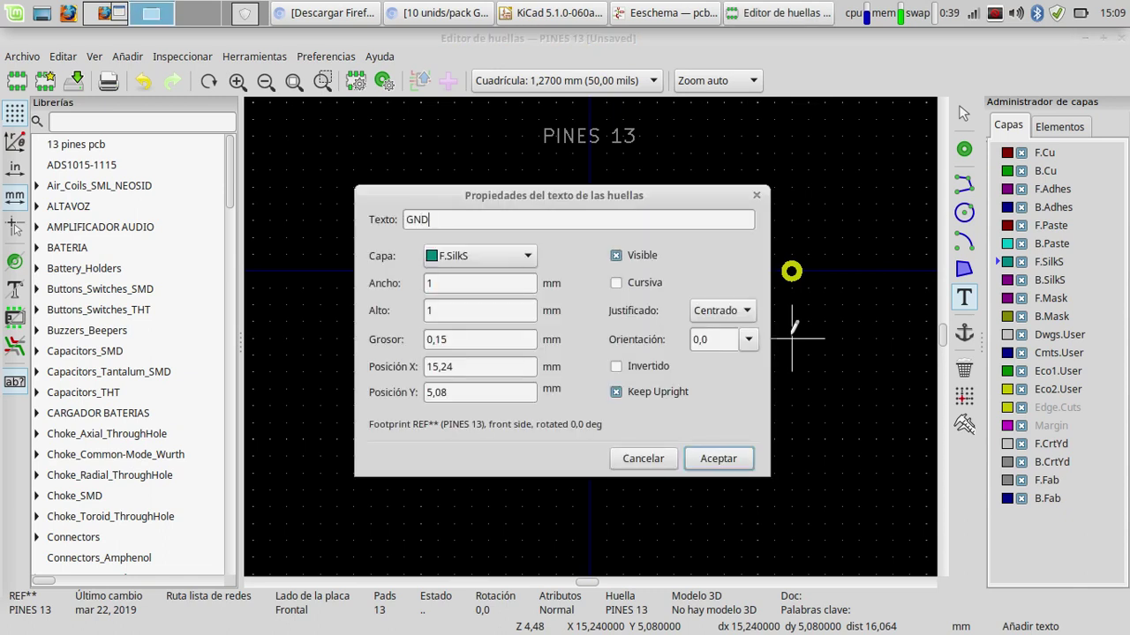
key("Return")
key("r")
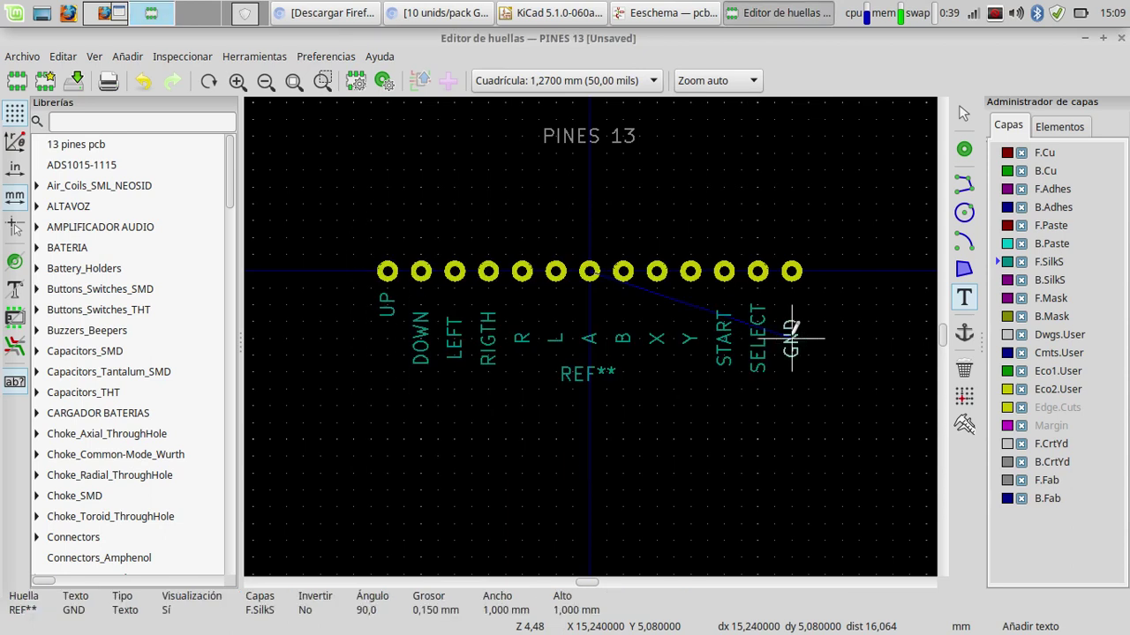
left_click(792, 338)
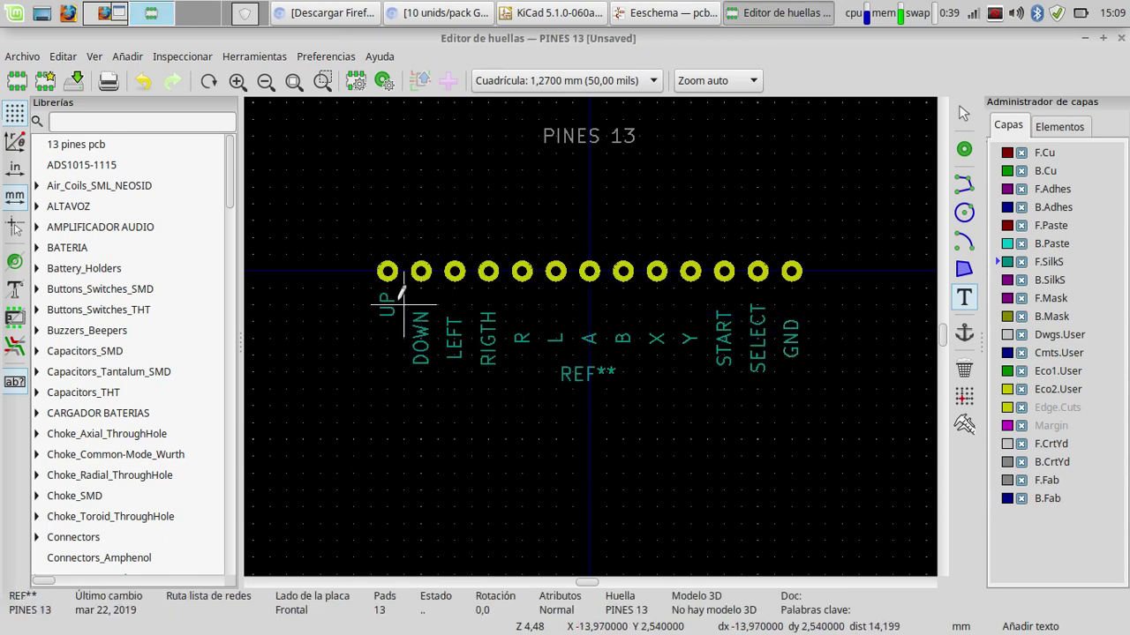
Step: Move the UP and DOWN labels vertically to Y 3.81 mm, keeping each under its own pad
left_click(387, 306)
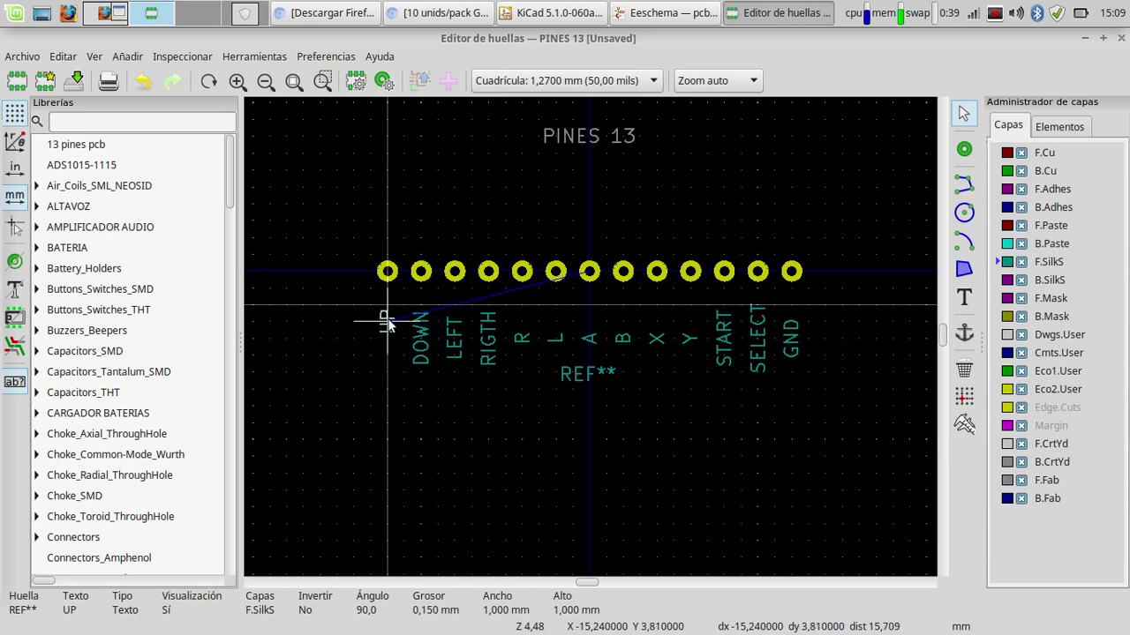
left_click(388, 322)
left_click(421, 331)
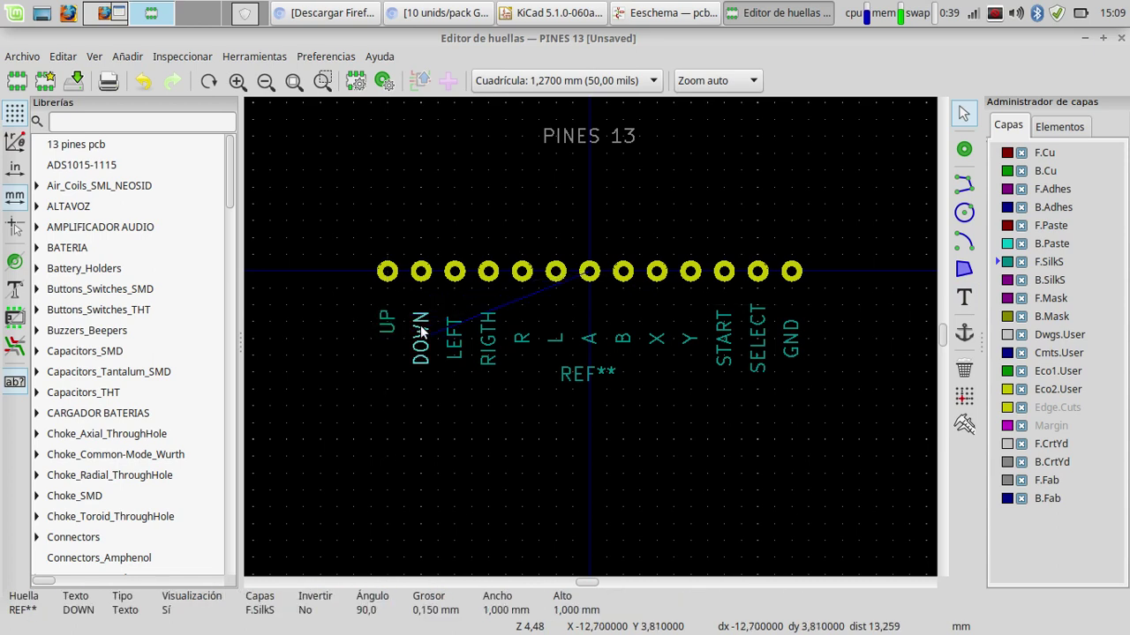
key("m")
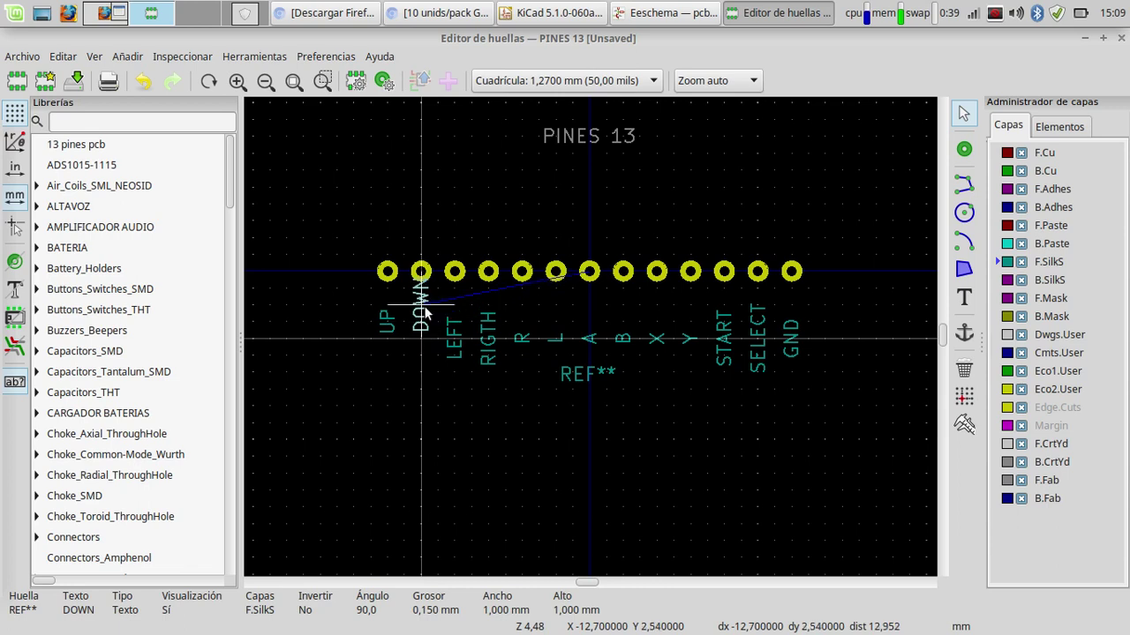
left_click(422, 324)
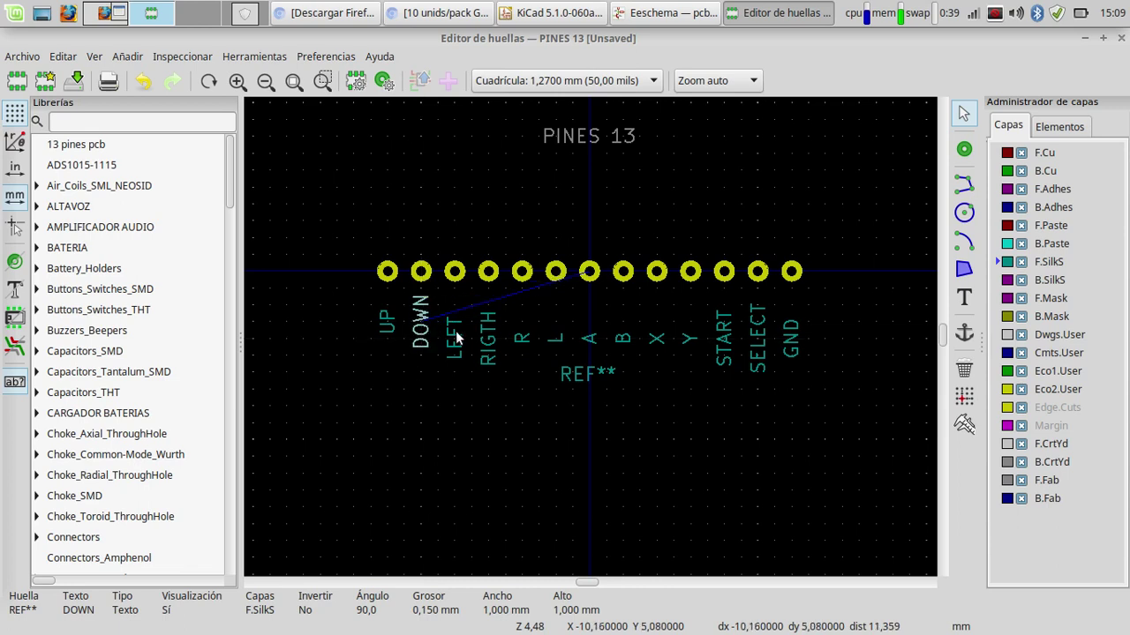
Step: Move the LEFT and RIGTH labels closer to pads 3 and 4, to Y 3.81 mm
left_click(456, 337)
key("m")
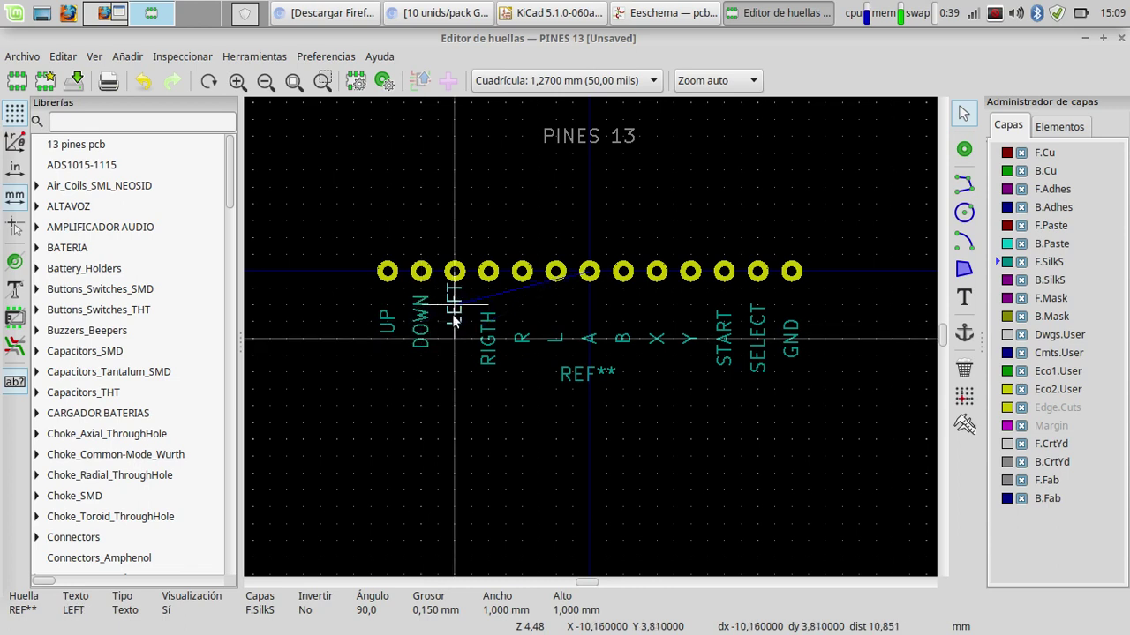
left_click(454, 323)
left_click(485, 335)
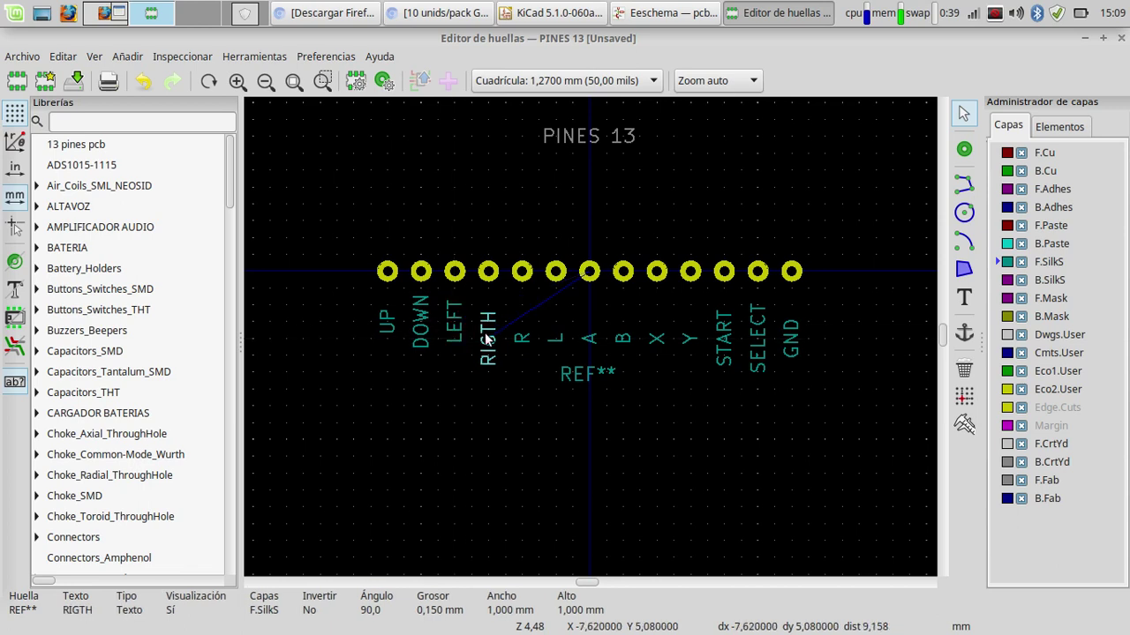
key("m")
left_click(486, 321)
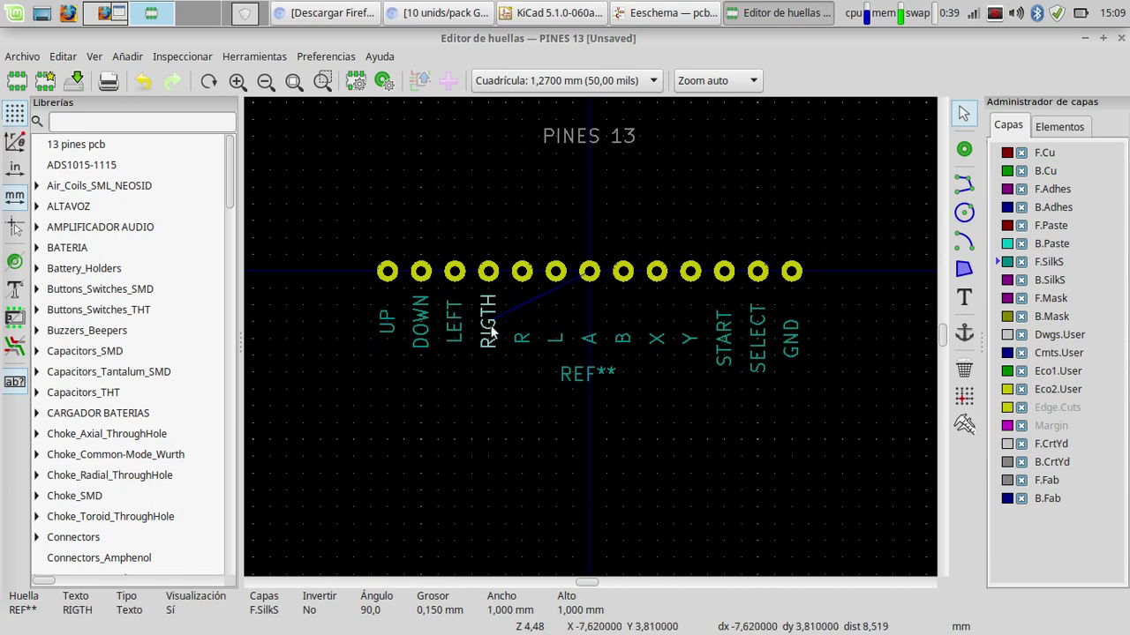
Step: Move the R and L labels closer to pads 5 and 6, to Y 2.54 mm
left_click(521, 340)
key("m")
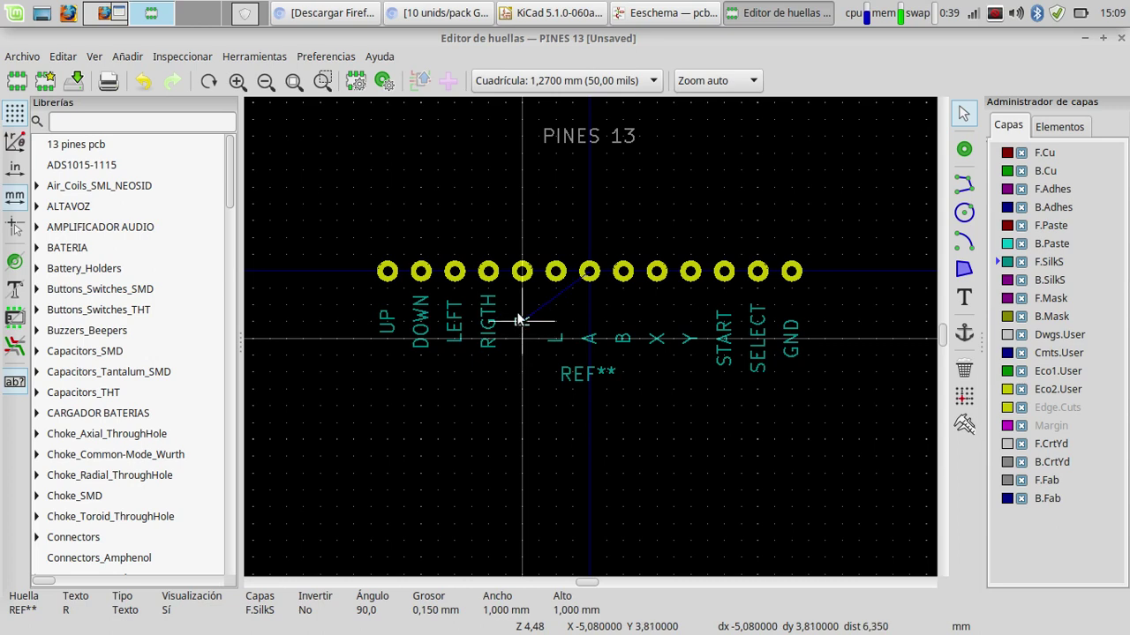
left_click(521, 304)
left_click(555, 340)
key("m")
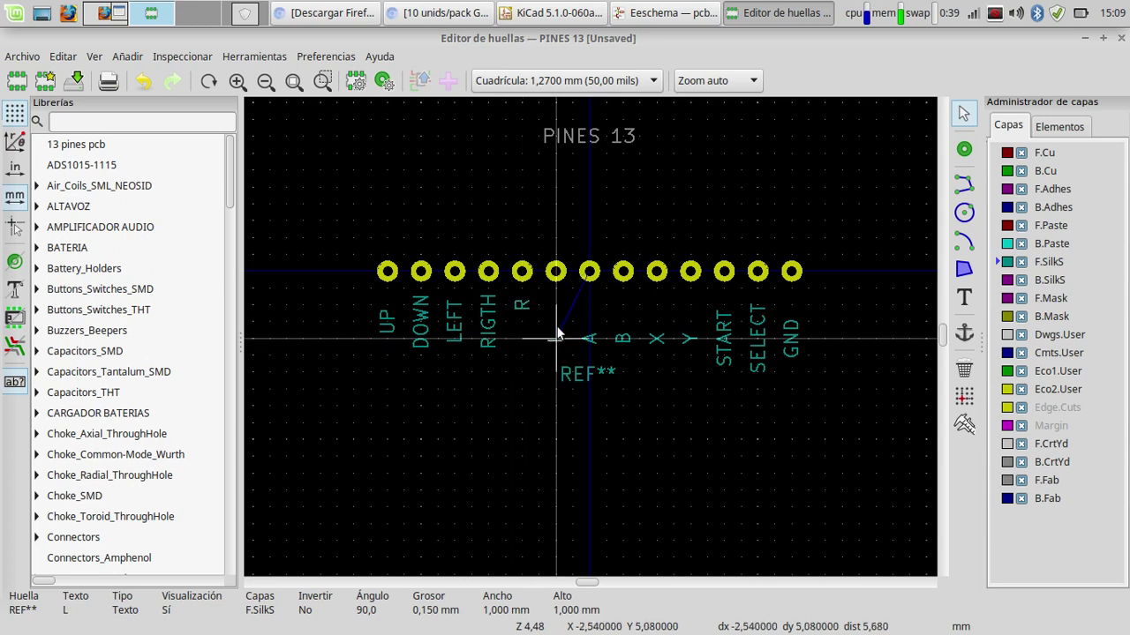
left_click(555, 305)
Step: Move the A and B labels closer to pads 7 and 8, to Y 2.54 mm
left_click(588, 338)
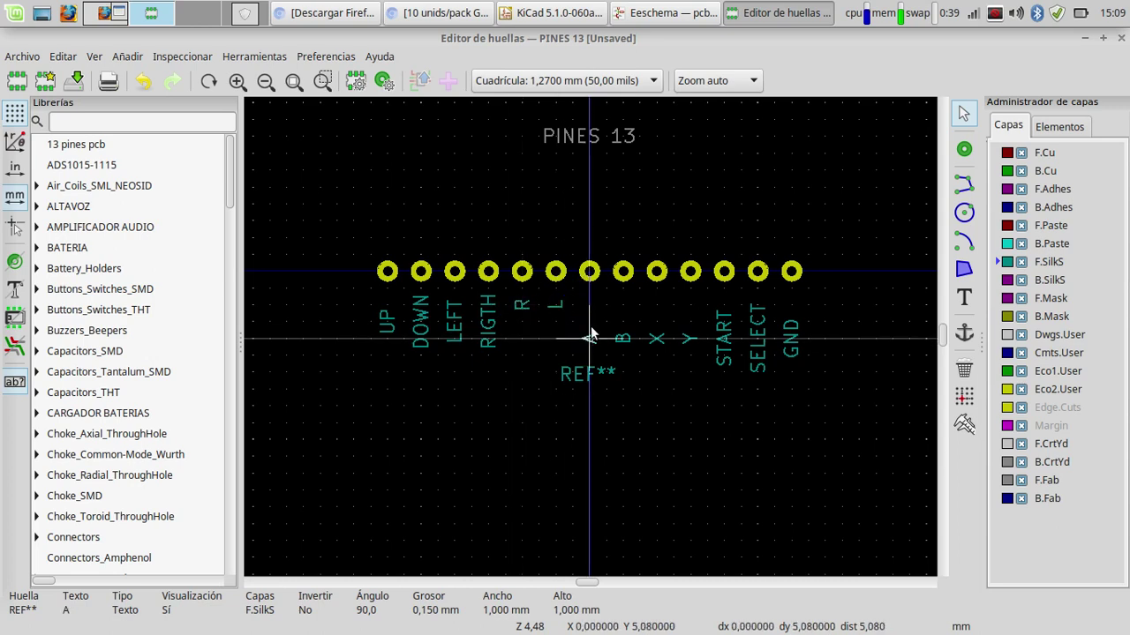
key("m")
left_click(587, 304)
left_click(622, 339)
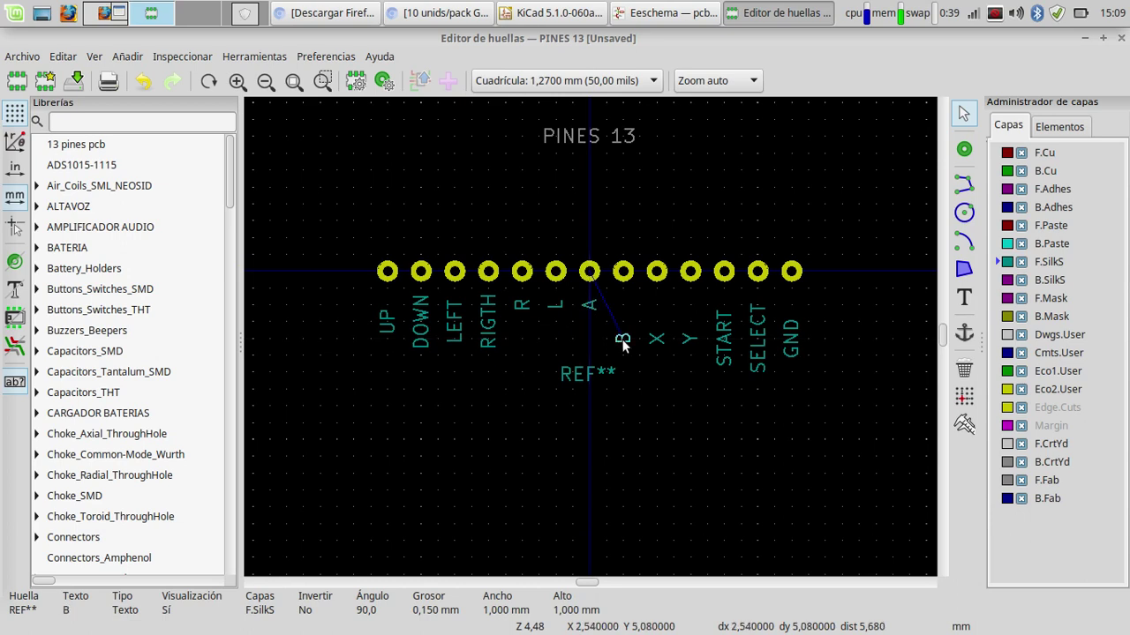
key("m")
left_click(622, 304)
Step: Move the X and Y labels closer to pads 9 and 10, to Y 2.54 mm
left_click(657, 339)
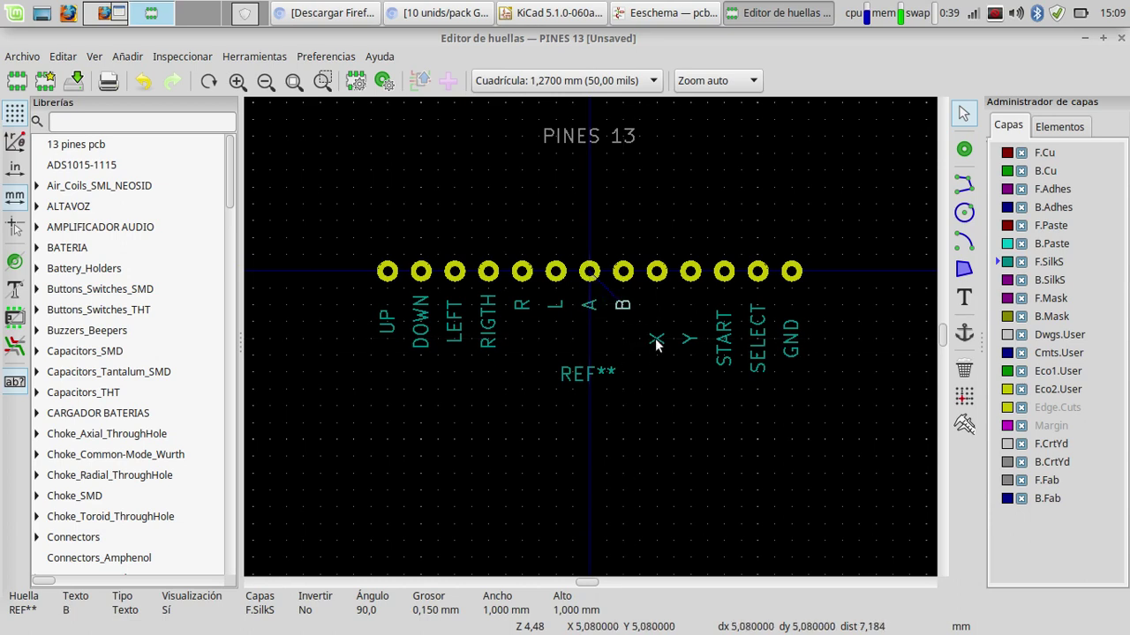
key("m")
left_click(657, 305)
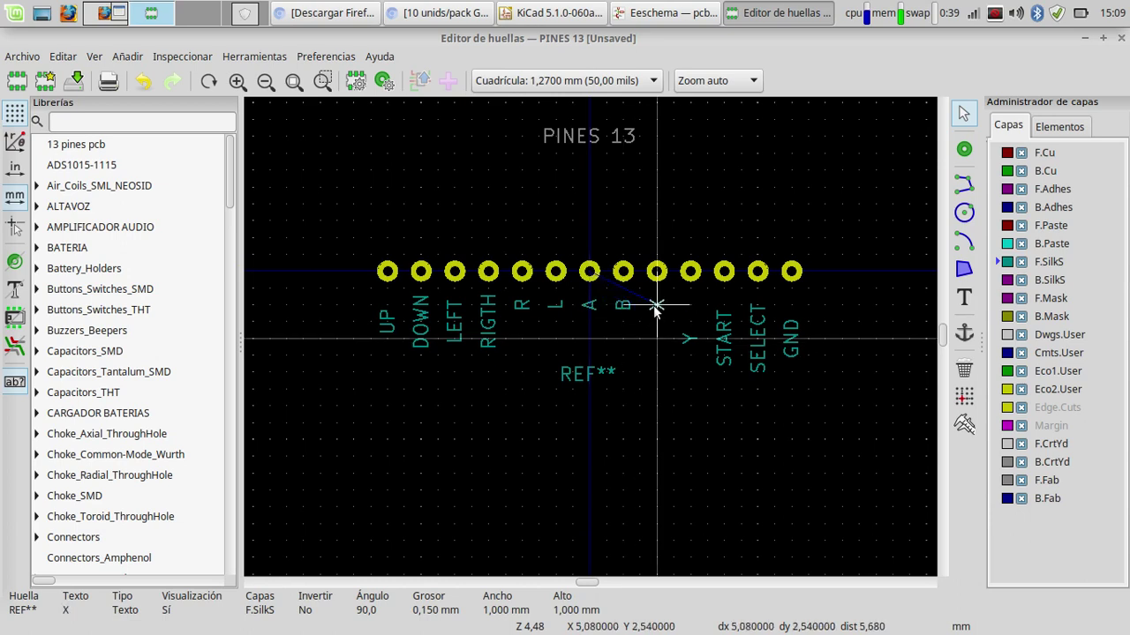
left_click(689, 339)
key("m")
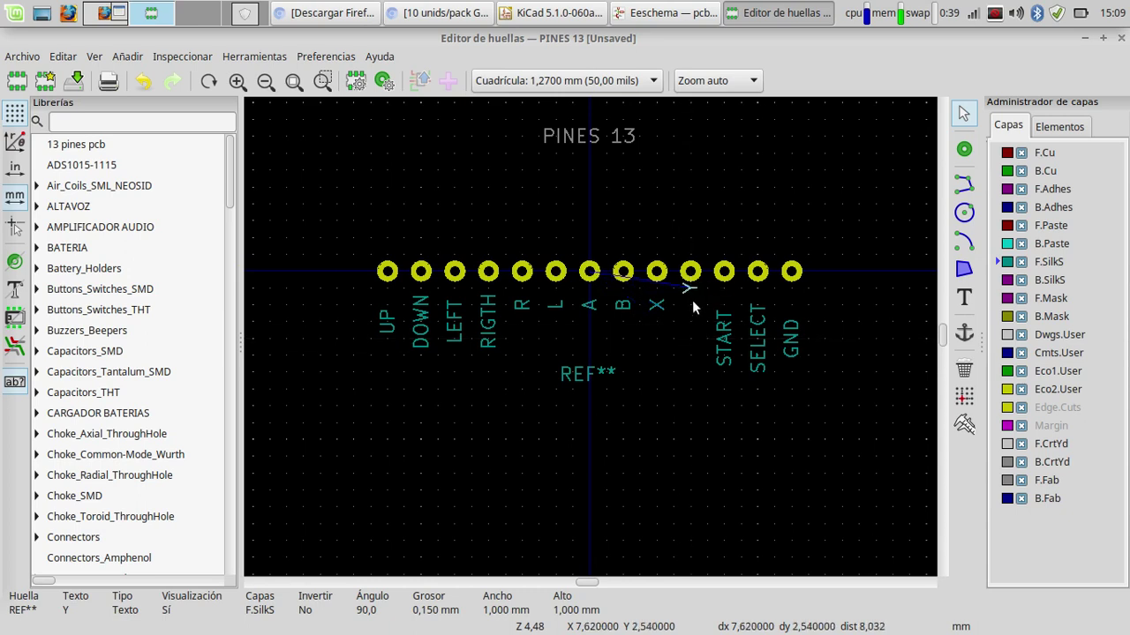
left_click(690, 283)
key("m")
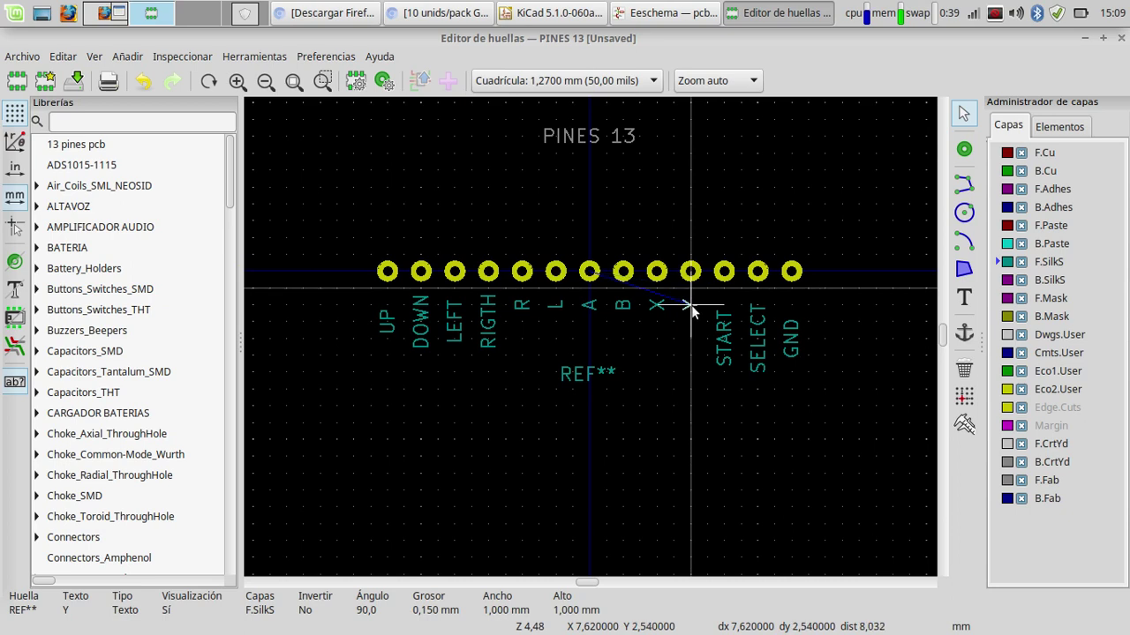
left_click(691, 308)
Step: Move the START and SELECT labels closer to pads 11 and 12, to Y 3.81 mm
key("m")
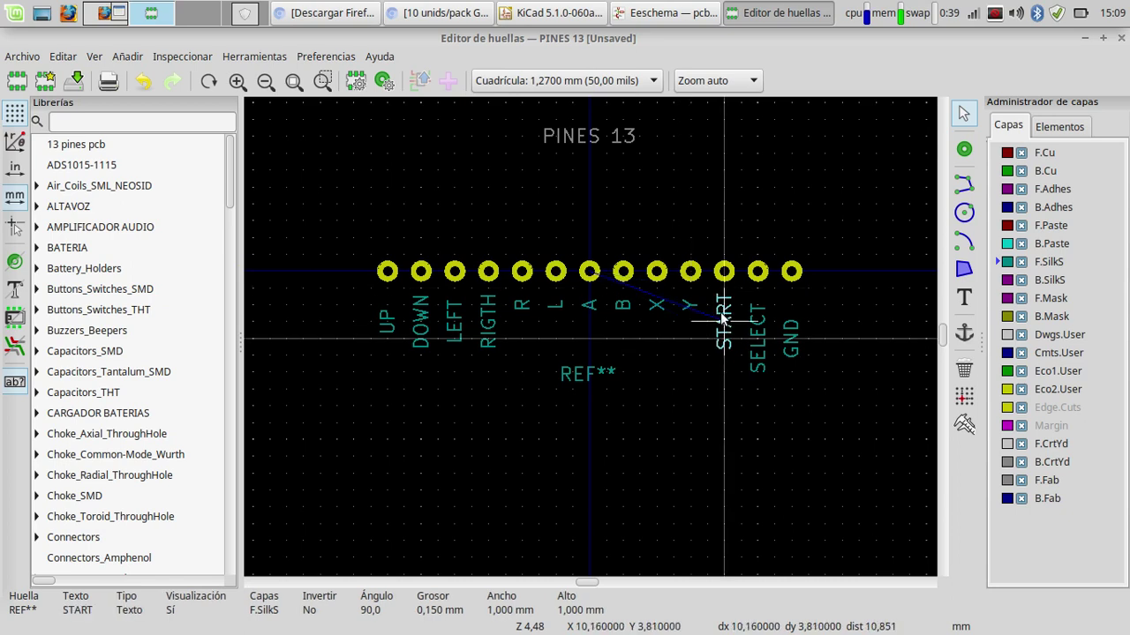
left_click(724, 320)
left_click(754, 338)
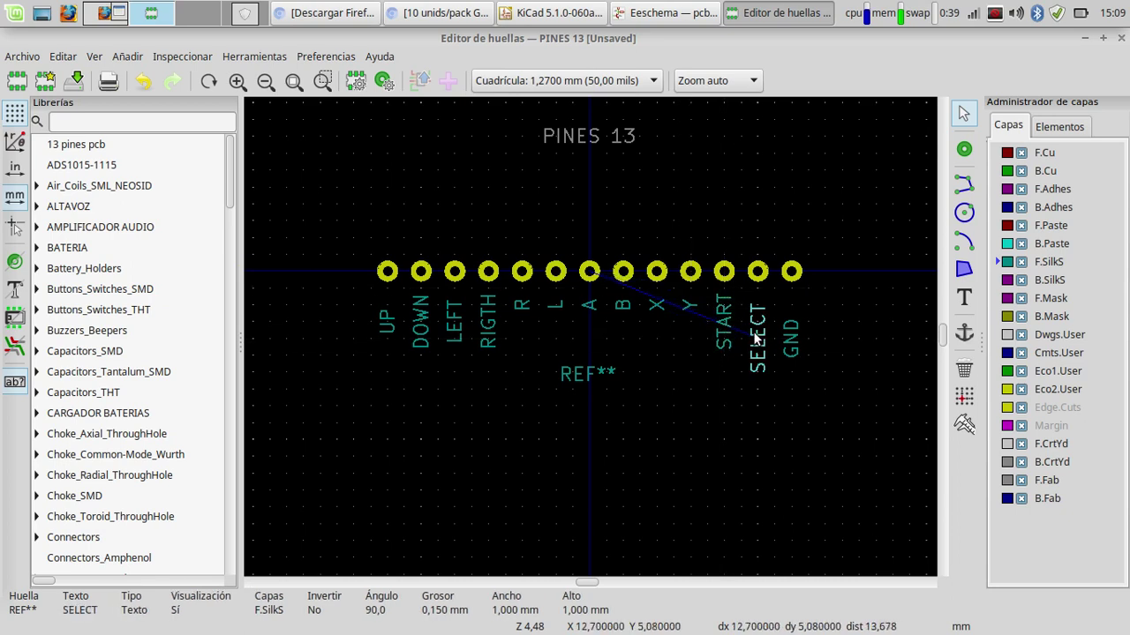
key("m")
left_click(756, 321)
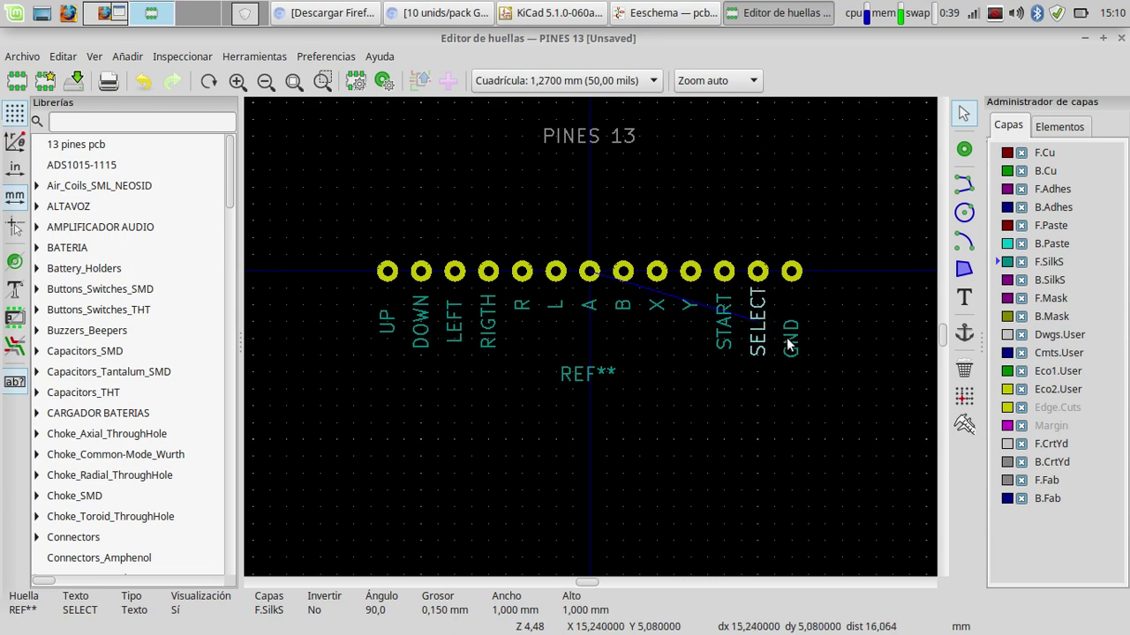
Step: Move the GND label closer to pad 13, level with the UP label
left_click(788, 345)
key("m")
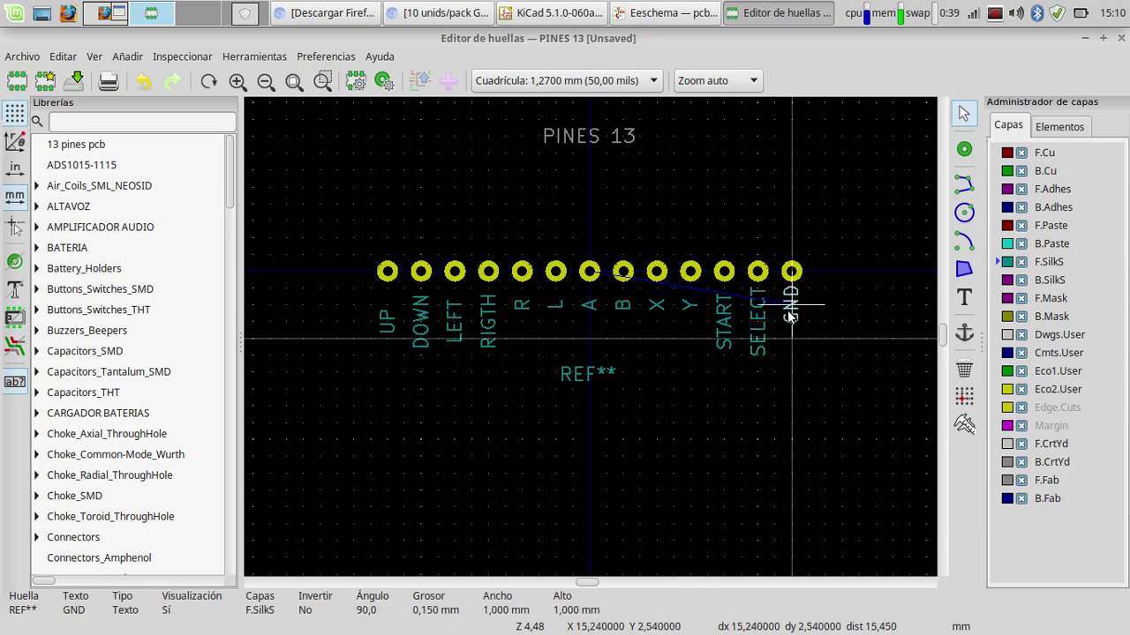
left_click(789, 316)
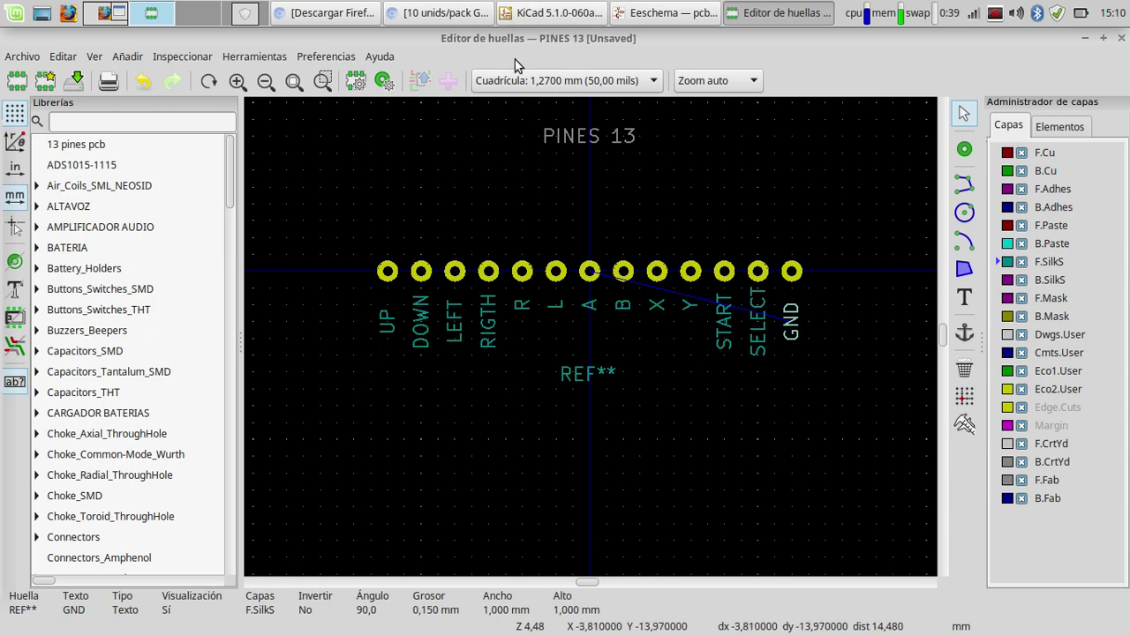
Step: Move the PINES 13 value text down to just above the pad row, at X 0, Y -2.54 mm
left_click(591, 136)
key("m")
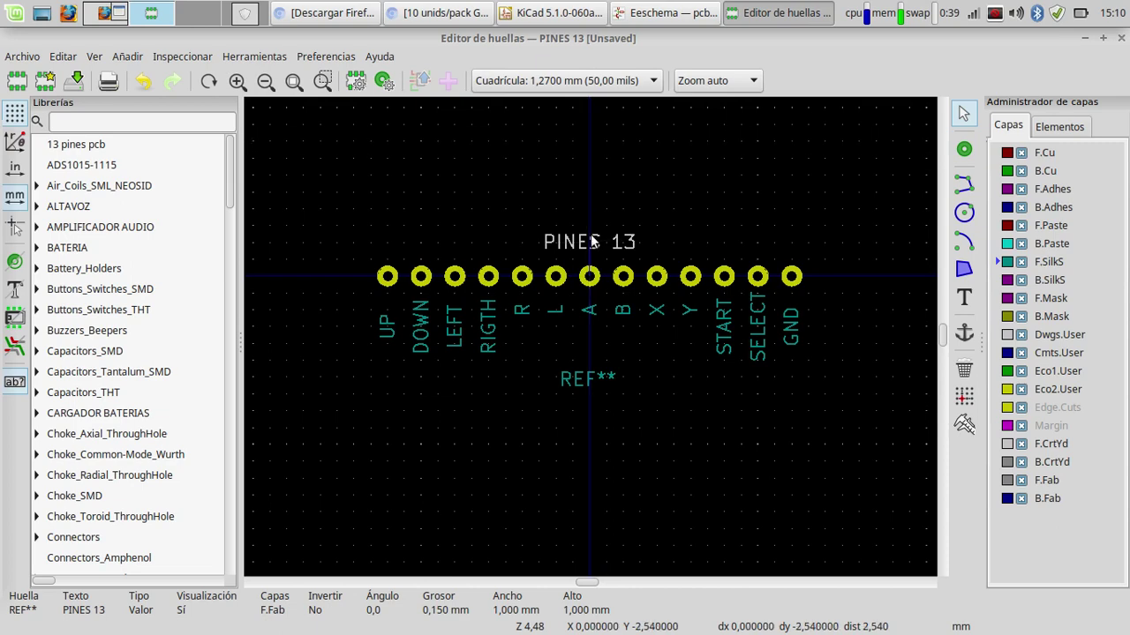
right_click(590, 240)
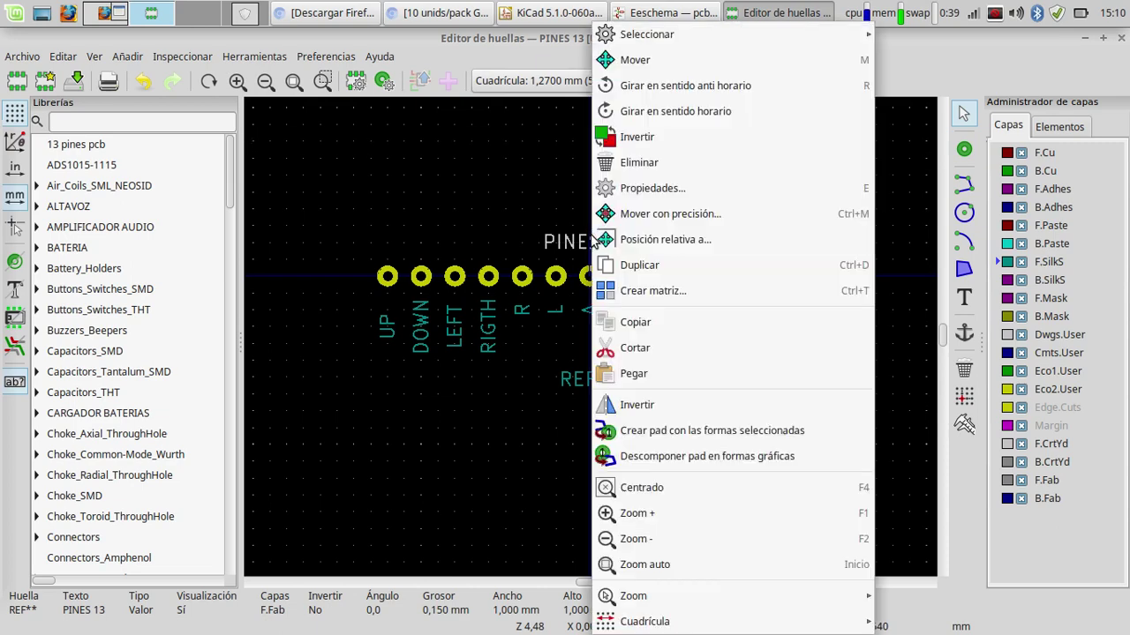
left_click(567, 163)
Step: Change the layer of the PINES 13 value text to Cmts.User
double_click(581, 247)
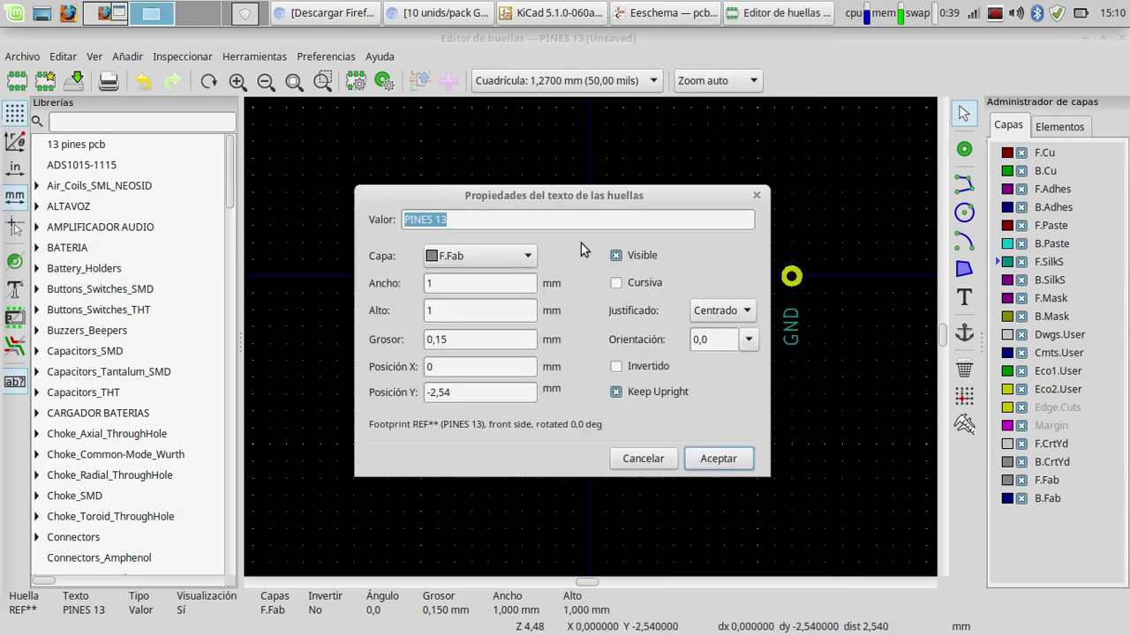
left_click(530, 257)
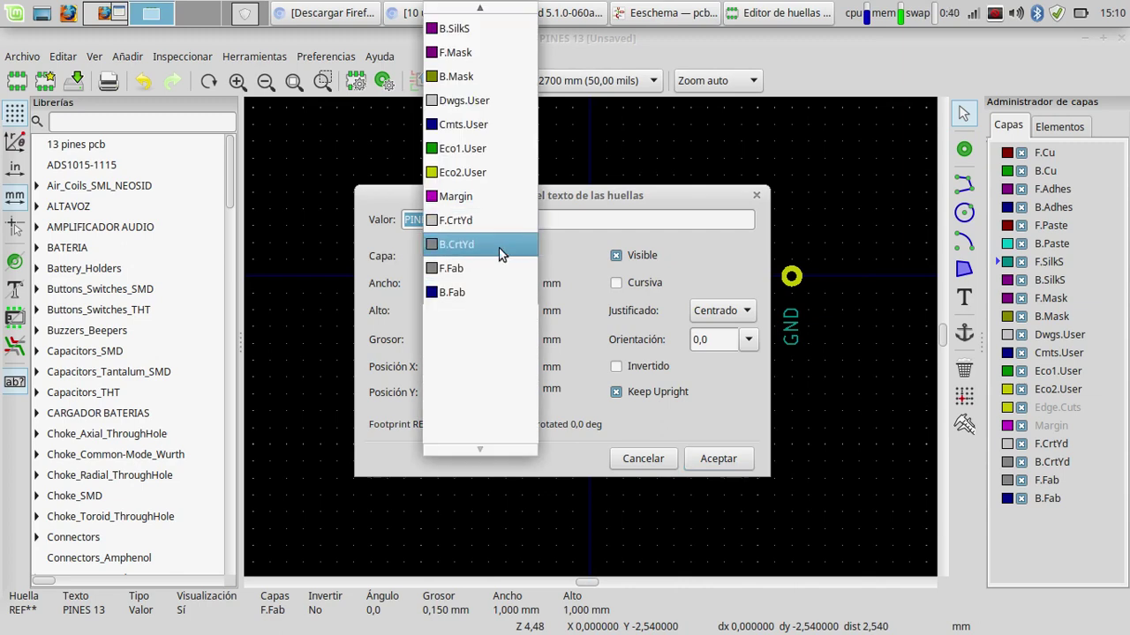
left_click(487, 124)
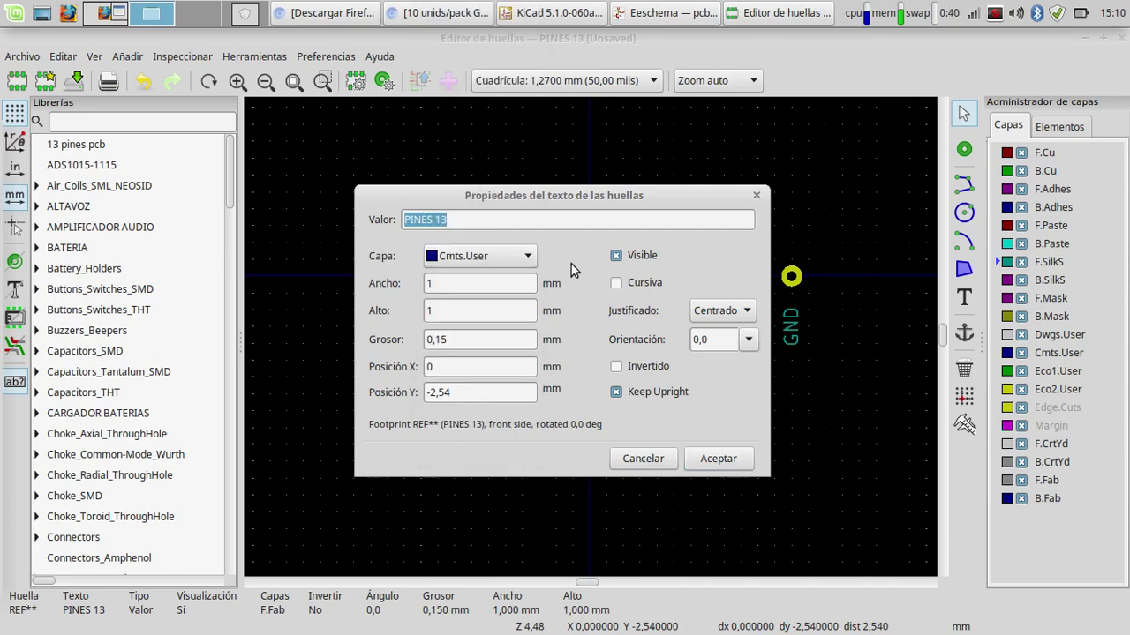
left_click(716, 459)
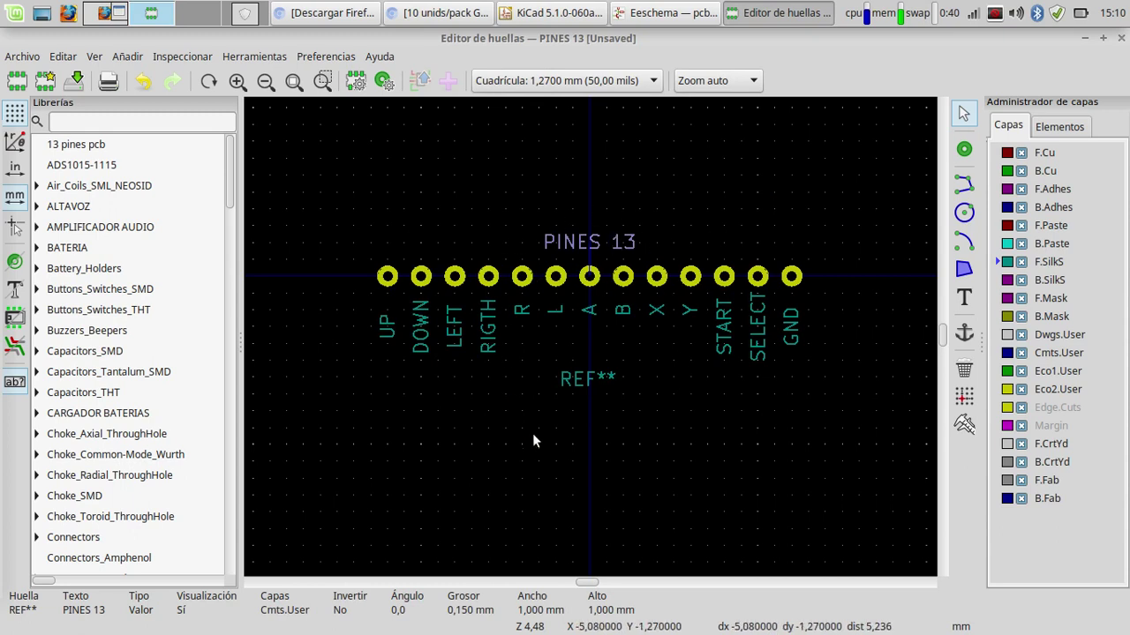
Step: Change the layer of the REF** reference text to Cmts.User
left_click(583, 379)
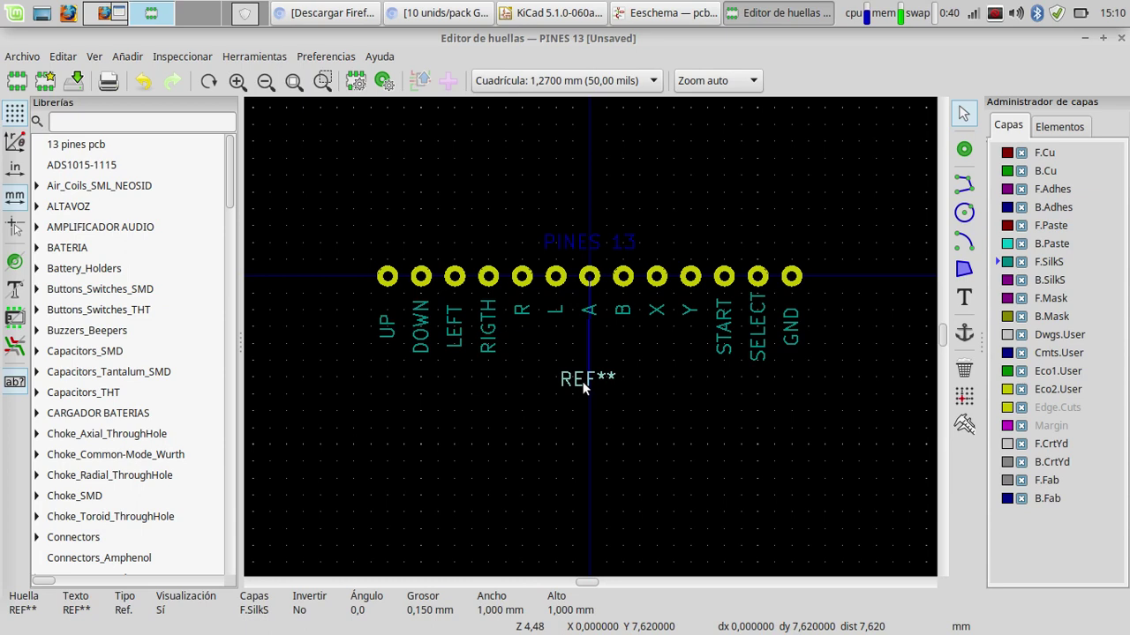
double_click(583, 384)
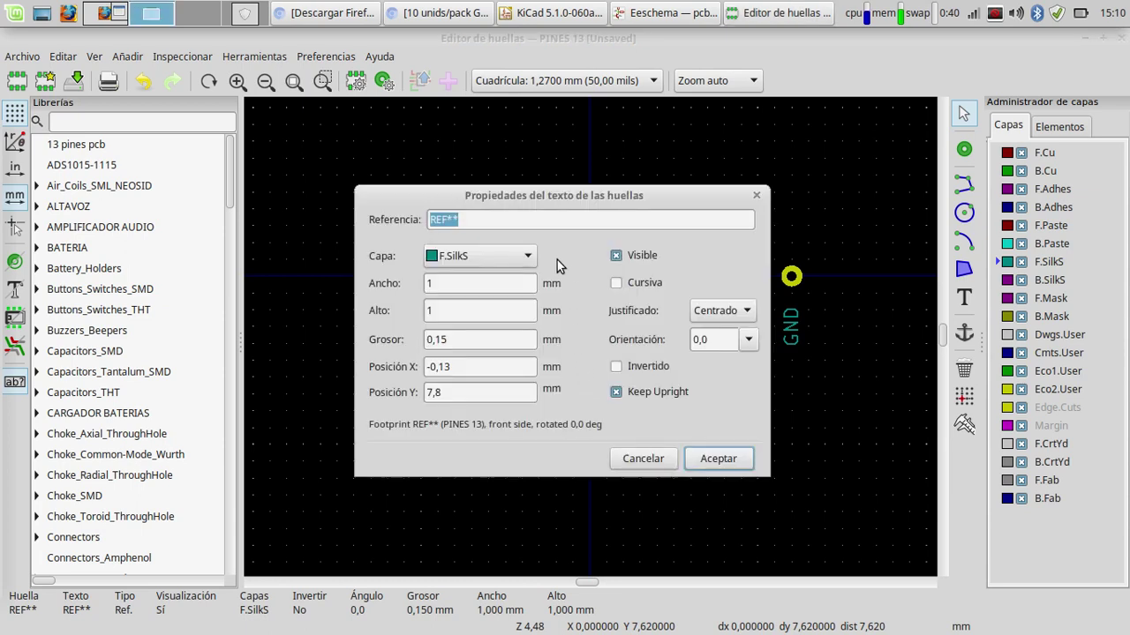
left_click(507, 255)
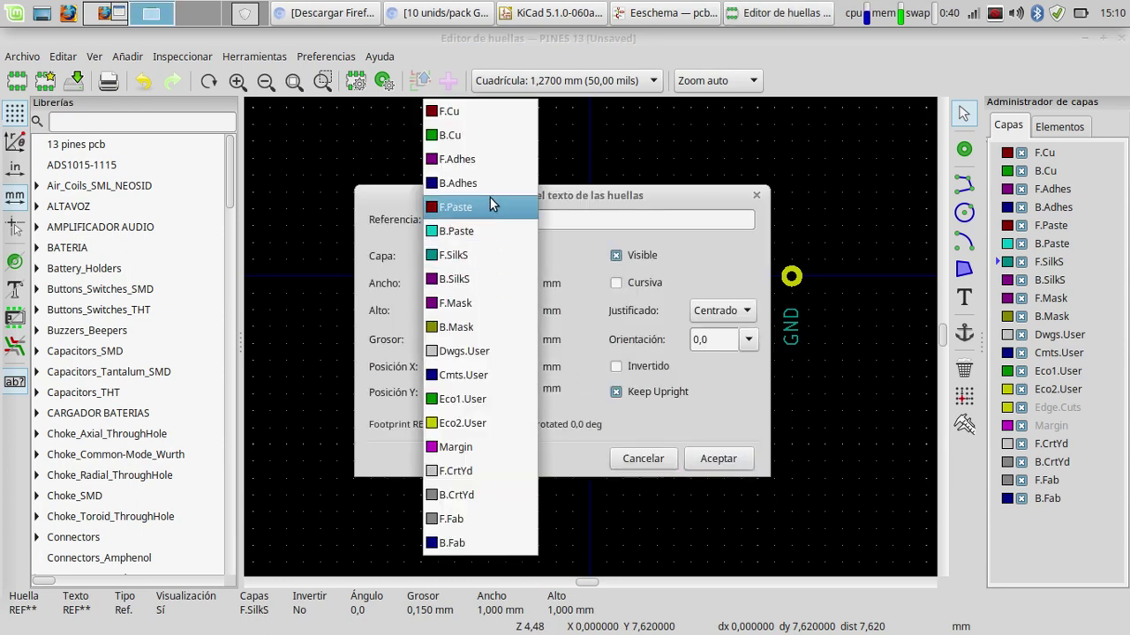
left_click(490, 374)
left_click(713, 458)
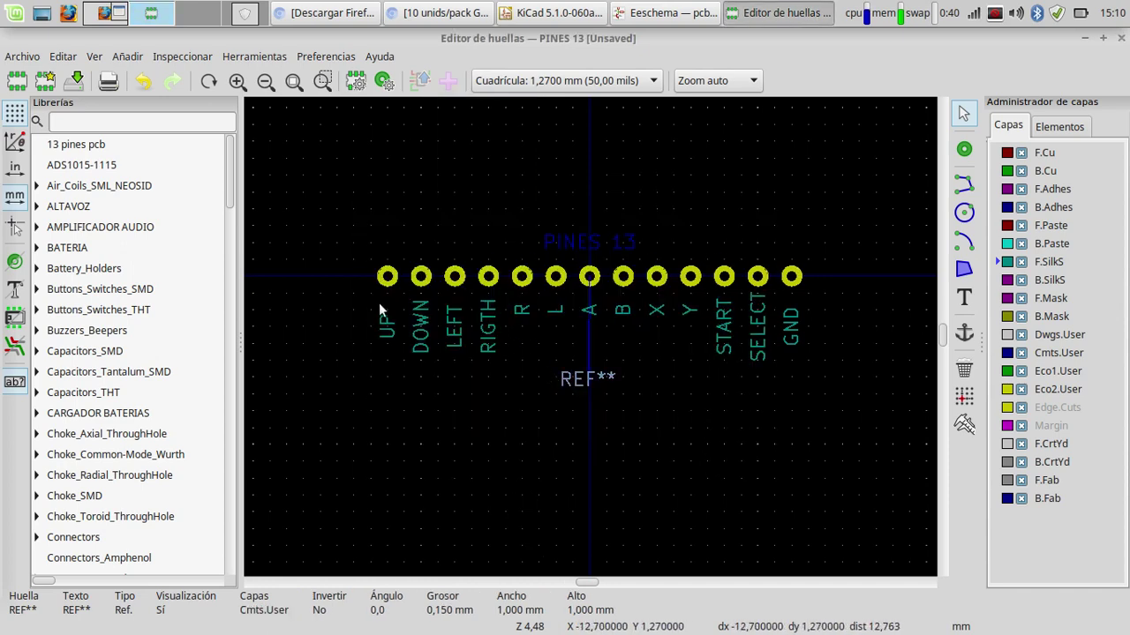
Step: Save the footprint under the name PINES13, without a space, in the 13 pines pcb library
left_click(76, 88)
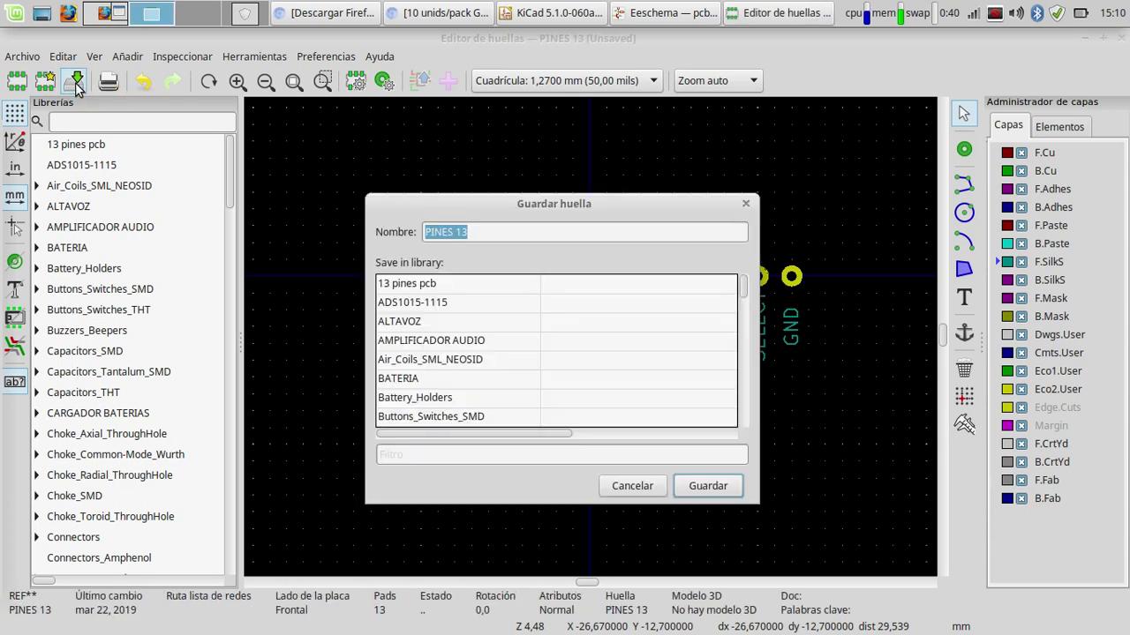
left_click(428, 283)
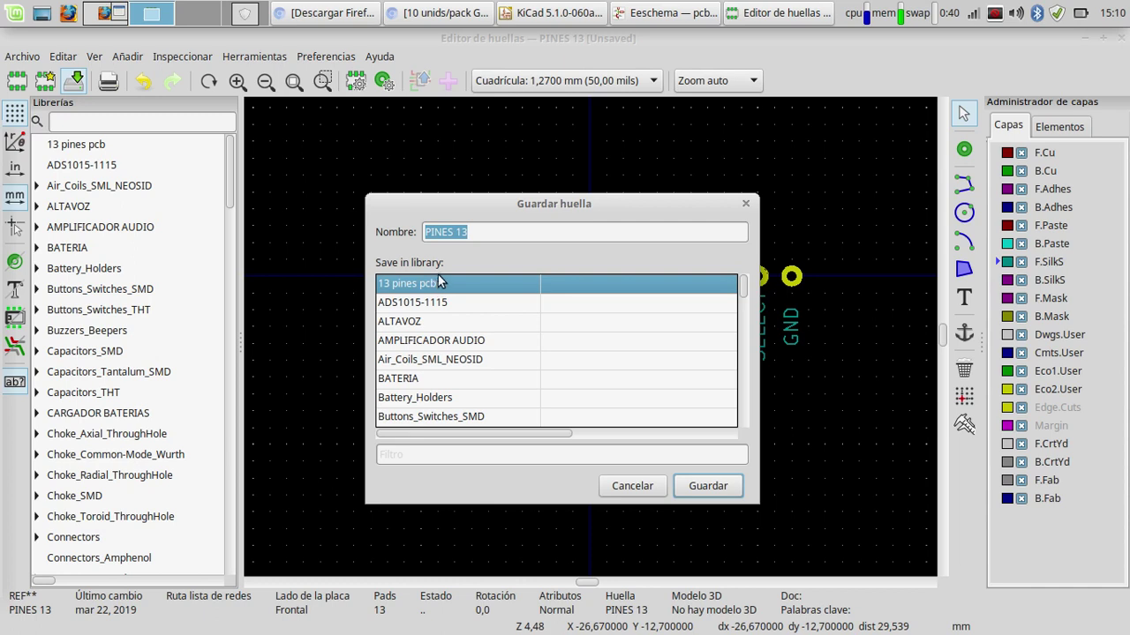
left_click(723, 488)
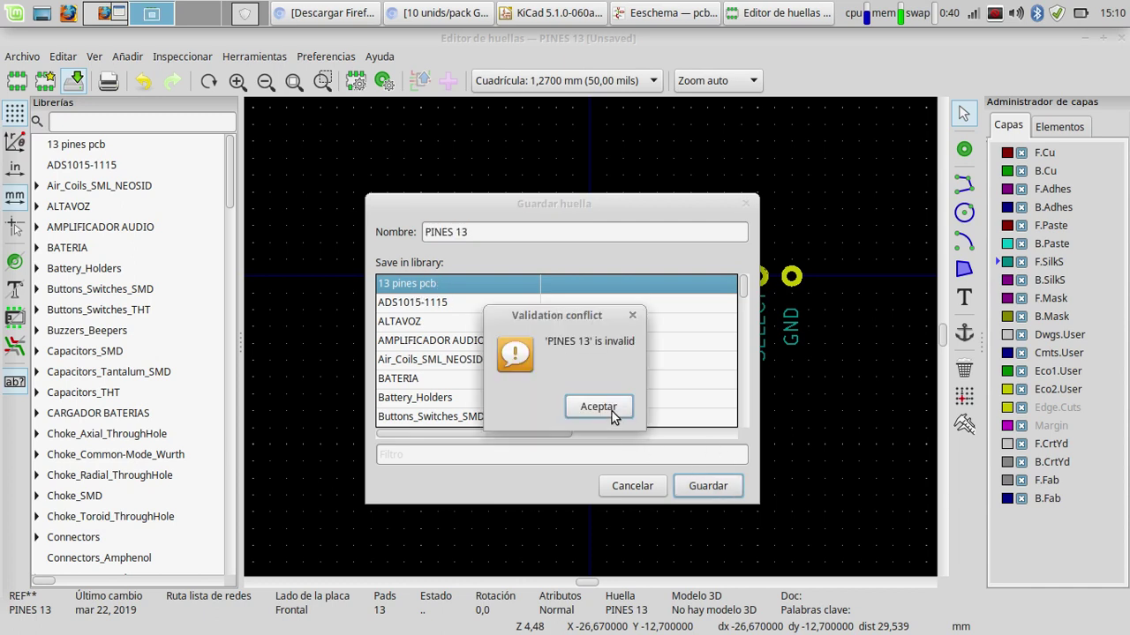
left_click(609, 408)
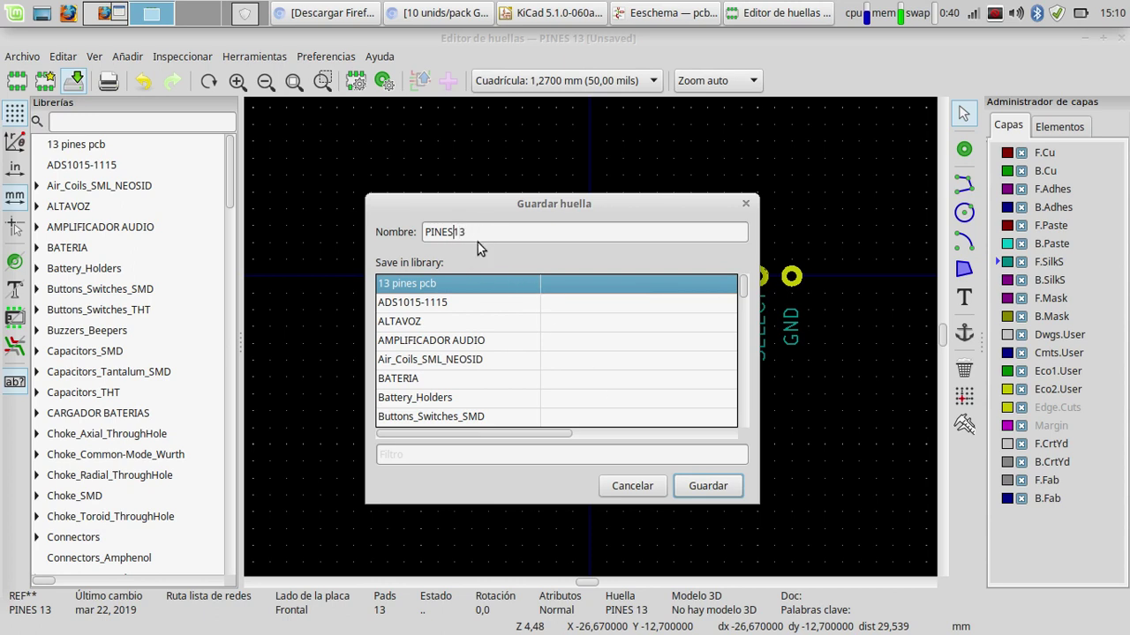
left_click(687, 486)
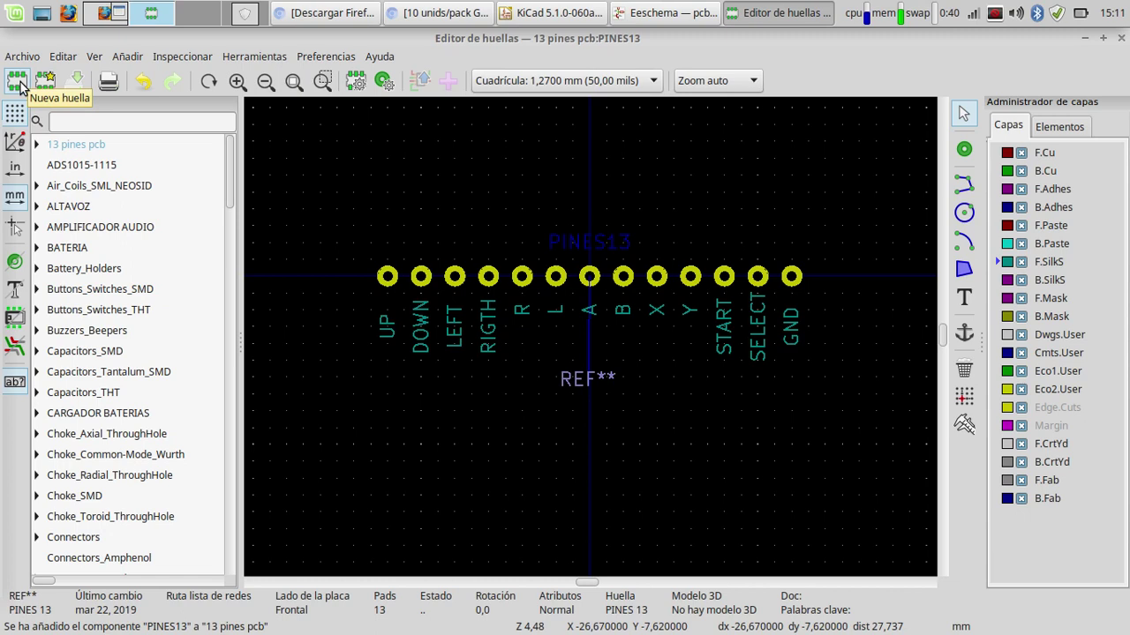
Step: Open the footprint library manager and add a blank entry to the project-specific libraries
left_click(326, 56)
left_click(363, 101)
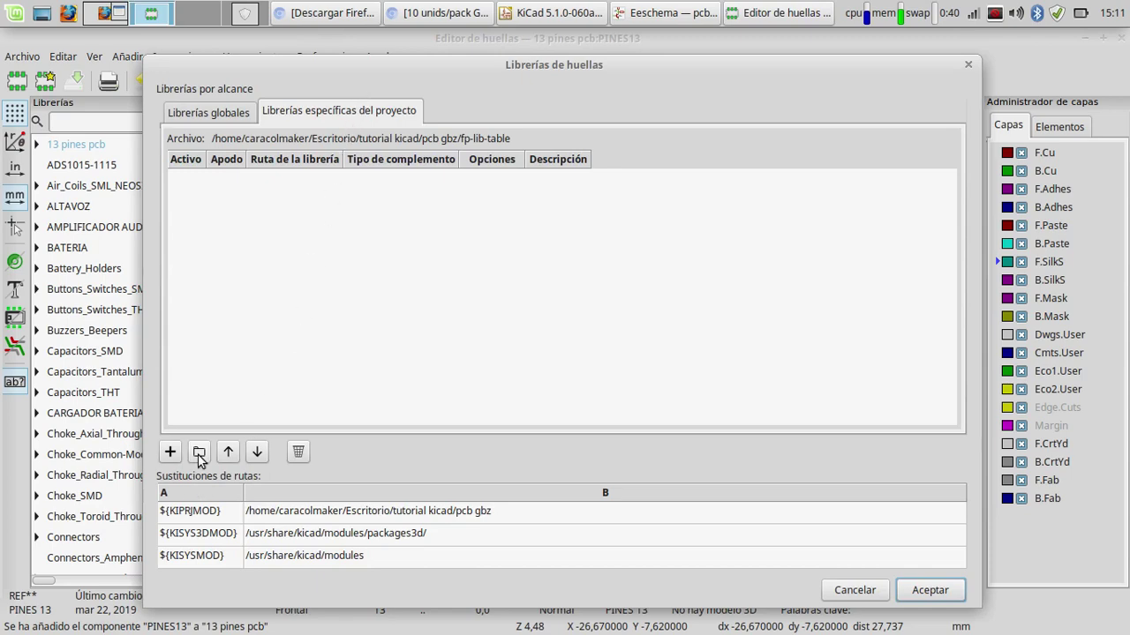
left_click(169, 452)
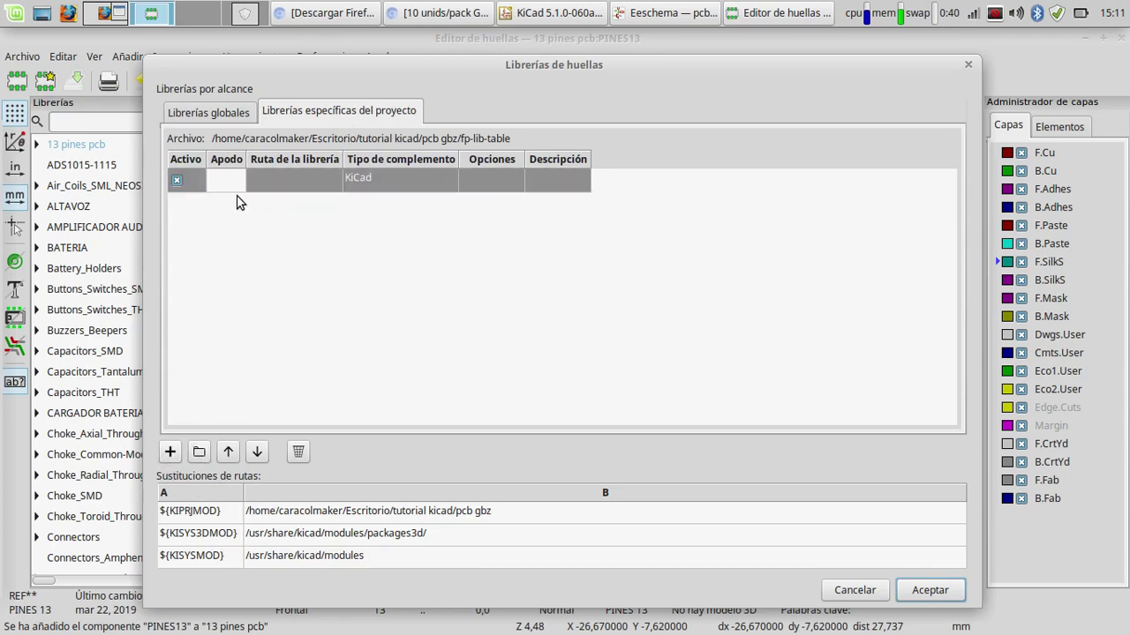
Step: Compare the global footprint library table with the project-specific one
left_click(226, 117)
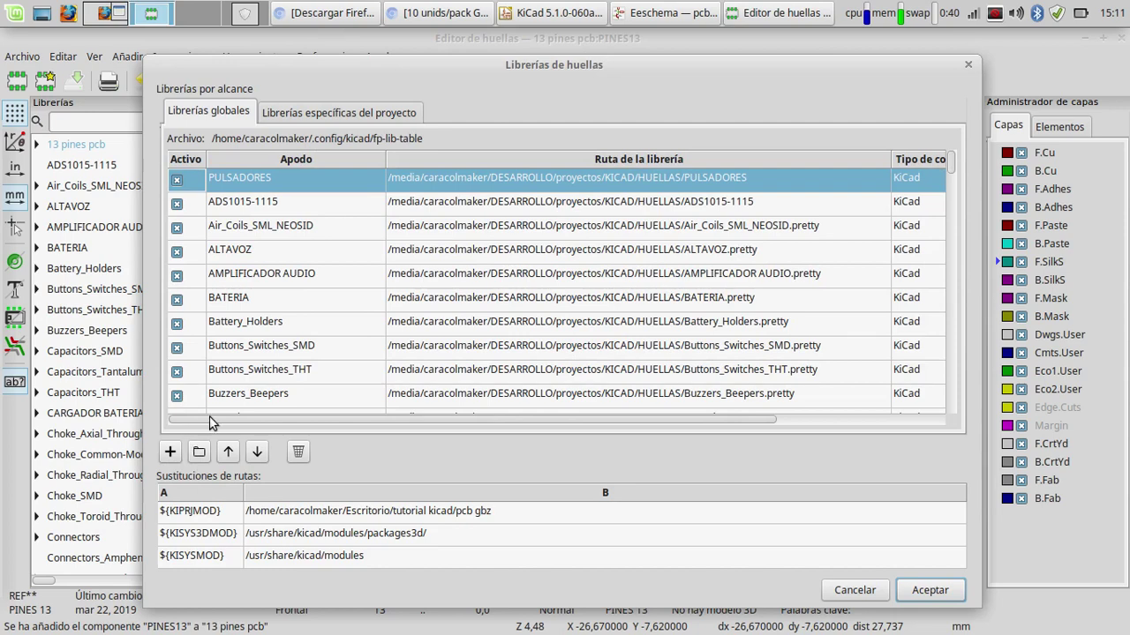
scroll(231, 401, "down", 2)
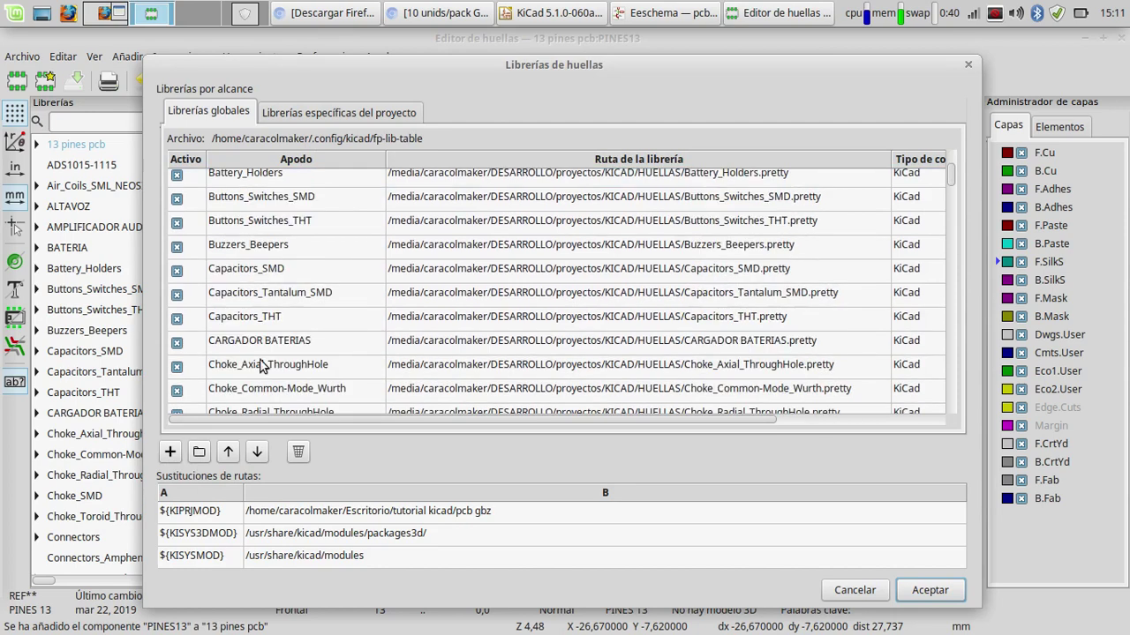
left_click(335, 115)
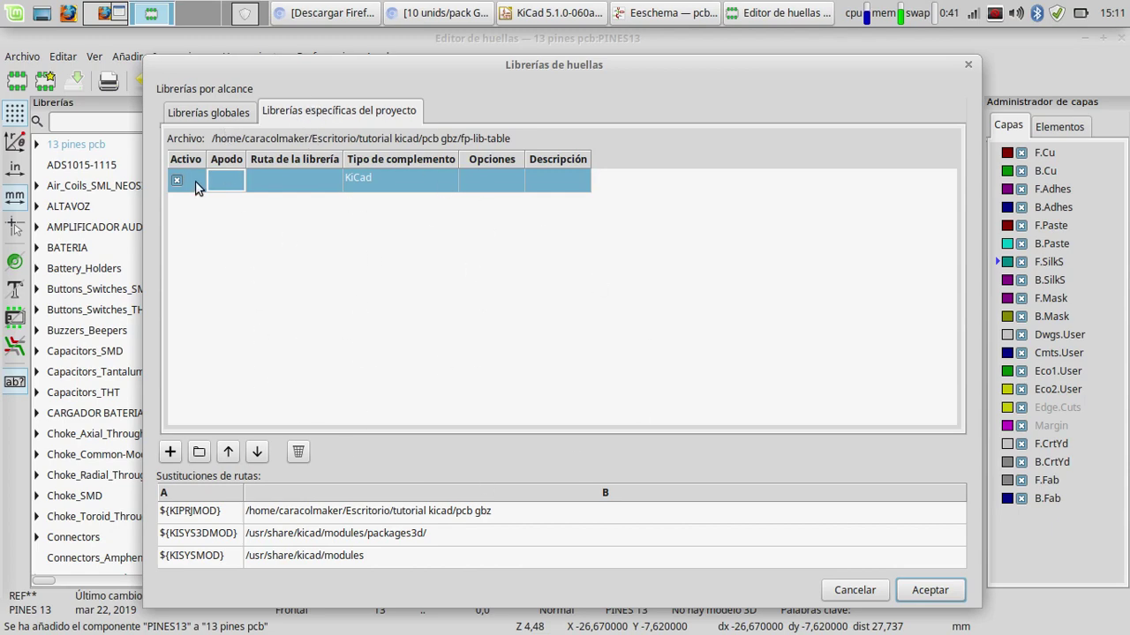
left_click(238, 117)
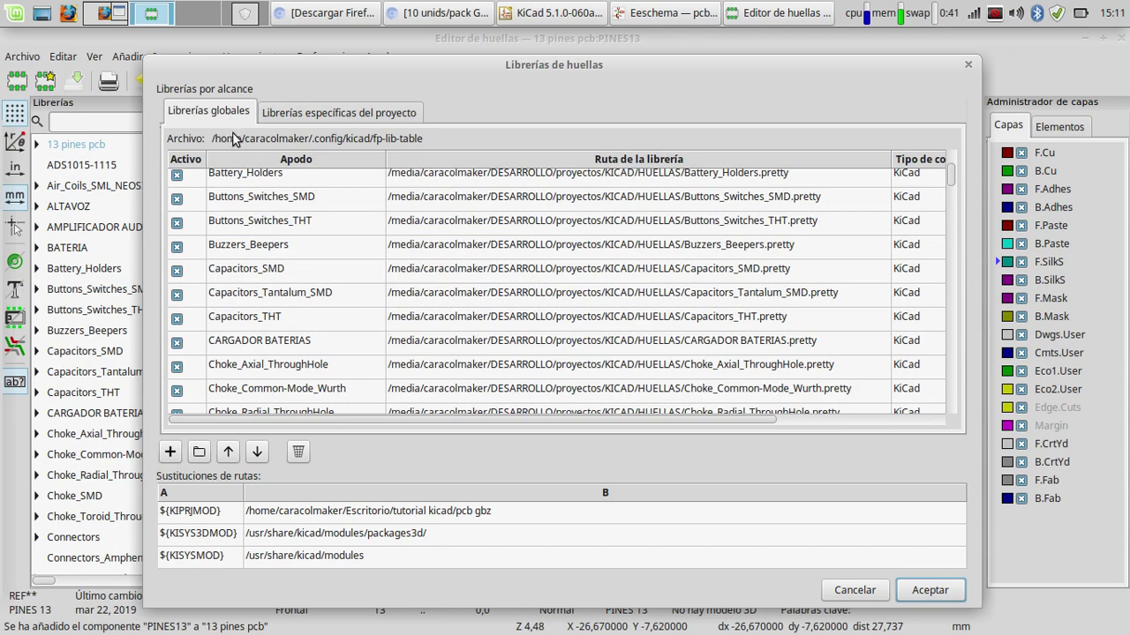
left_click(351, 119)
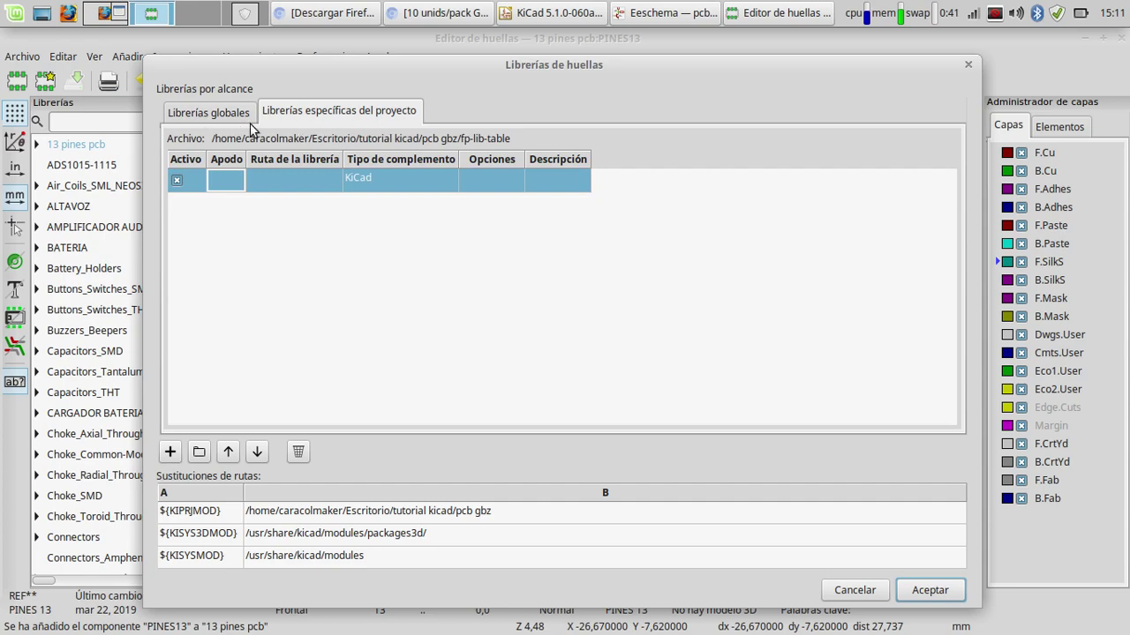
Step: Add an entry with the nickname PULSADORES TUTORIAL to the global footprint library table
left_click(216, 115)
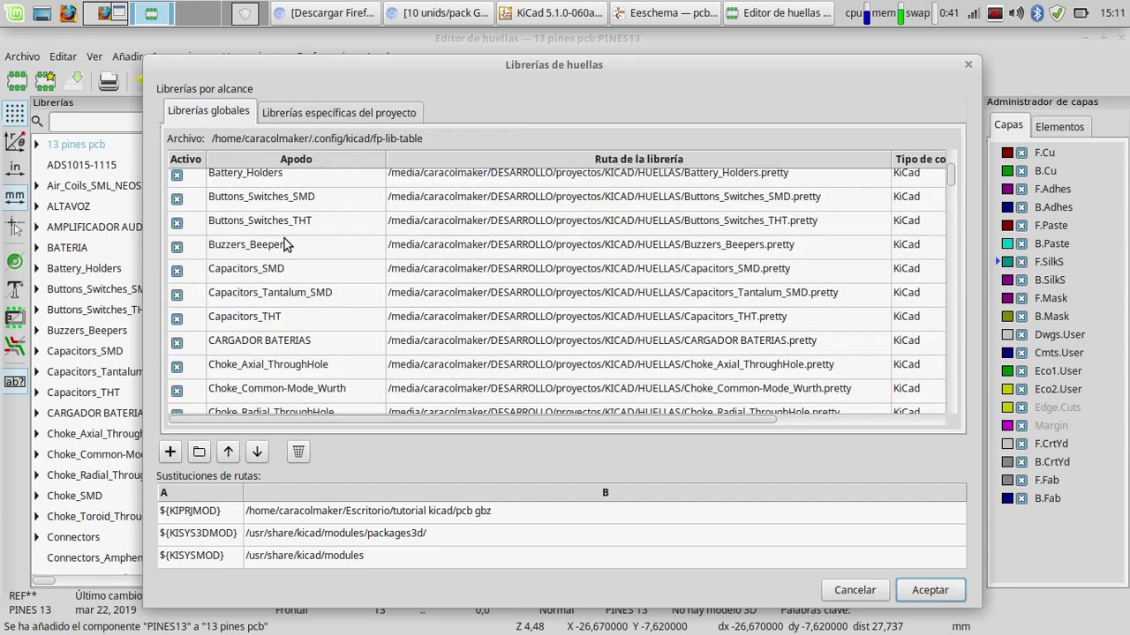
left_click(170, 452)
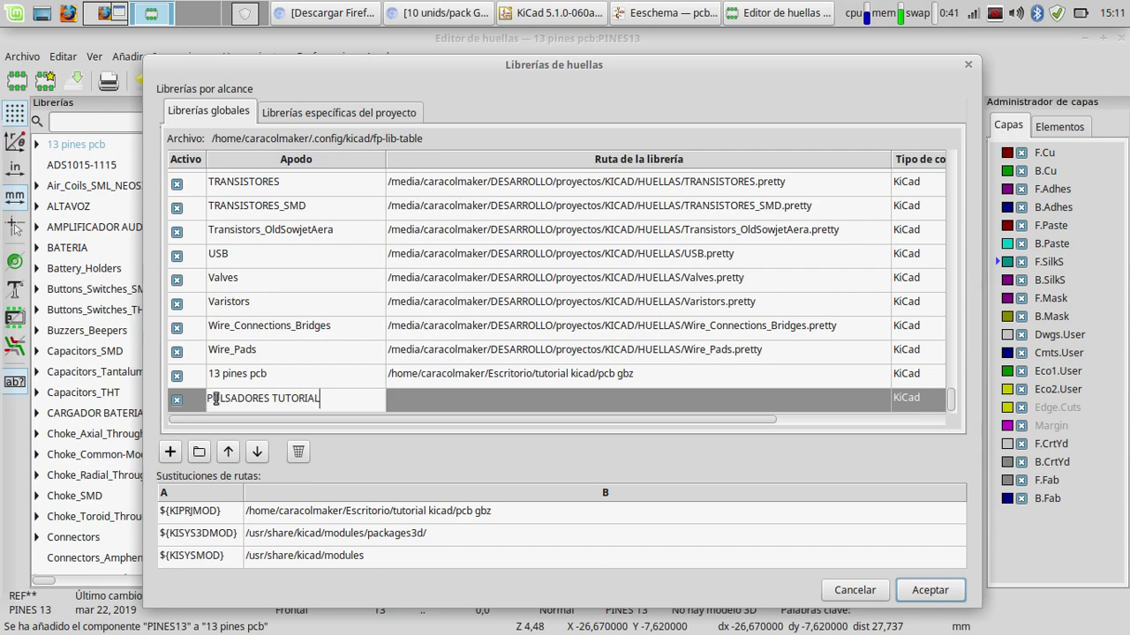
scroll(249, 358, "up", 10)
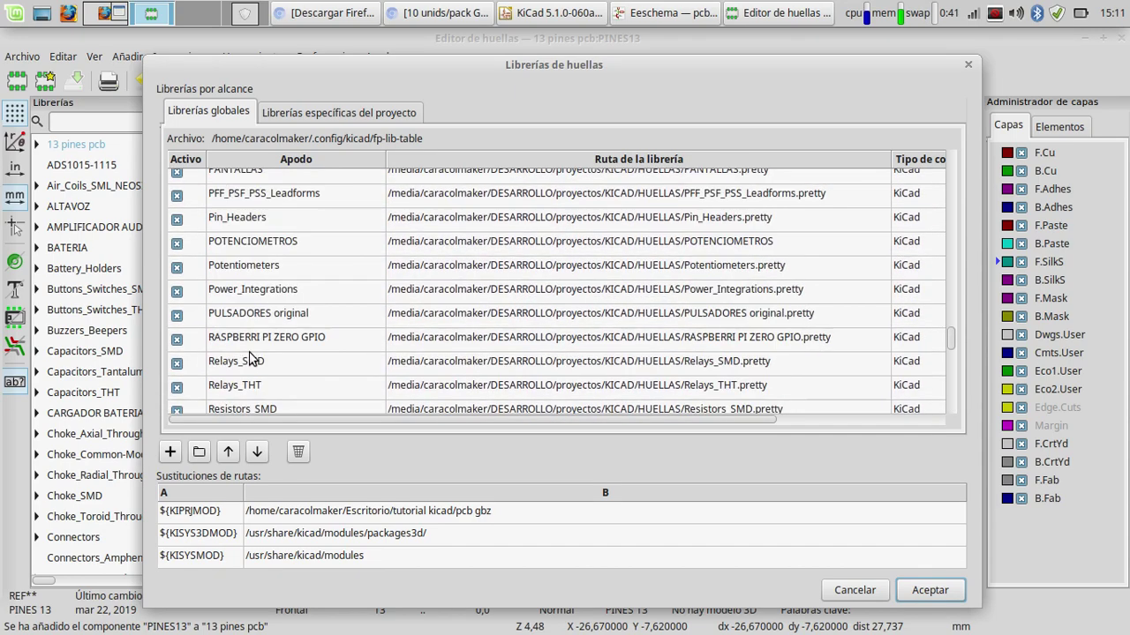
scroll(250, 358, "up", 3)
scroll(246, 341, "down", 3)
scroll(249, 342, "down", 8)
scroll(254, 344, "down", 3)
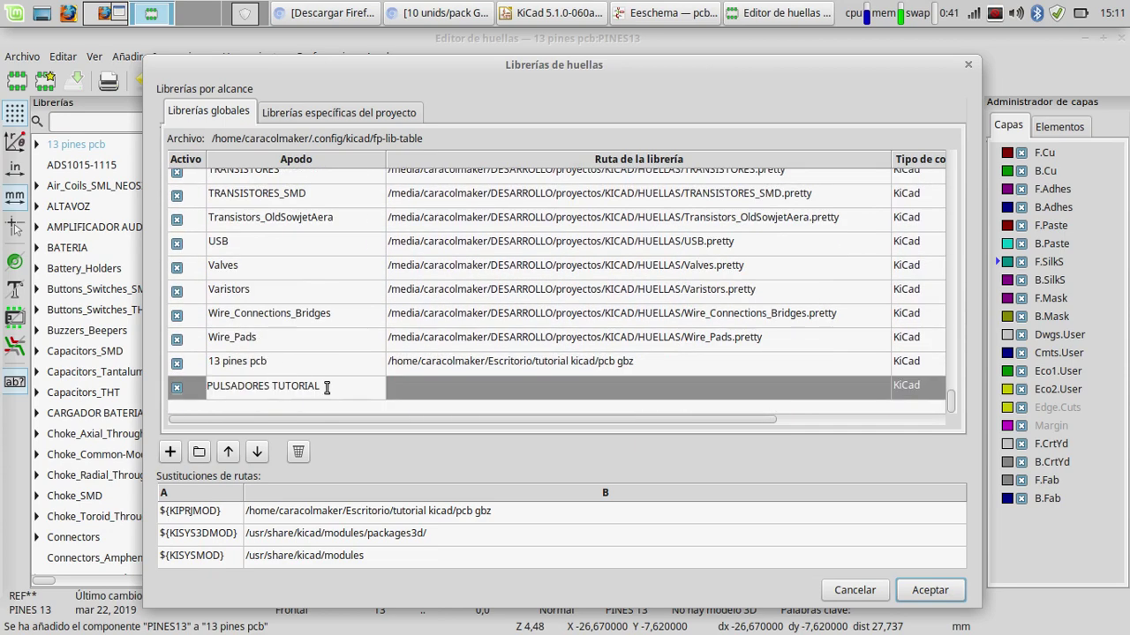
Step: Set the PULSADORES TUTORIAL library path to the pcb gbz project folder and accept the library table changes
left_click(416, 388)
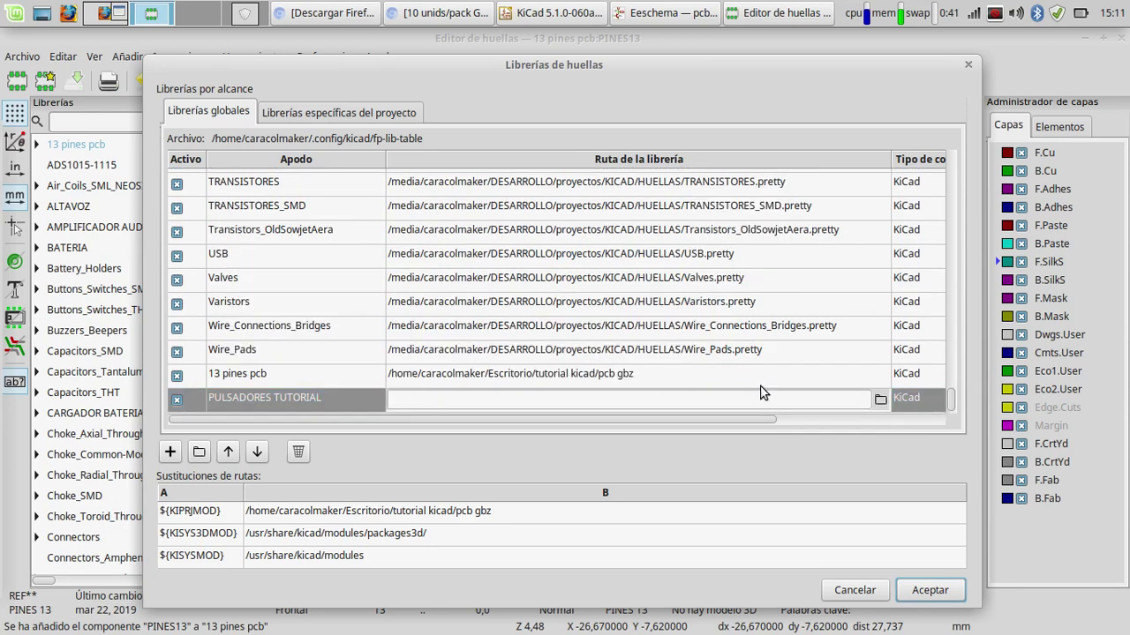
left_click(881, 399)
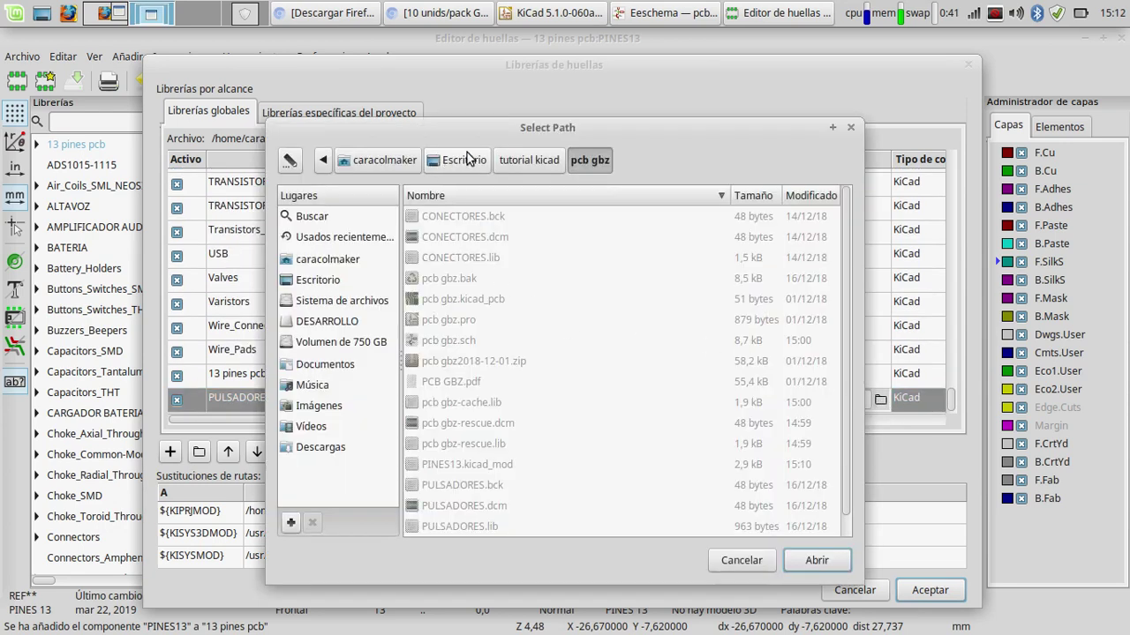
left_click(816, 562)
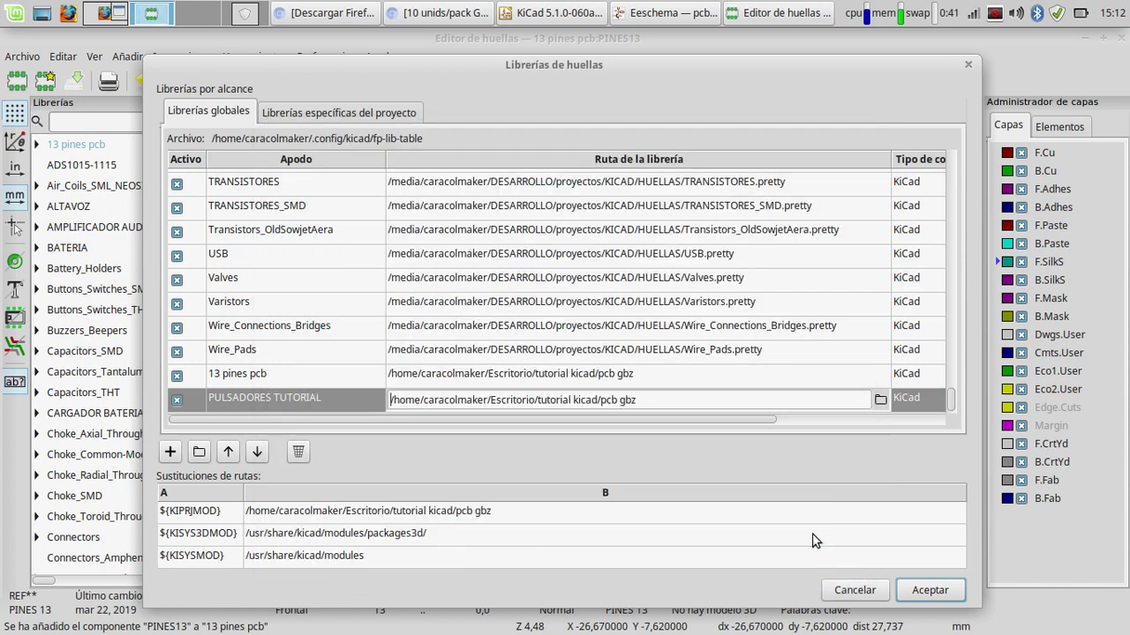
left_click(945, 588)
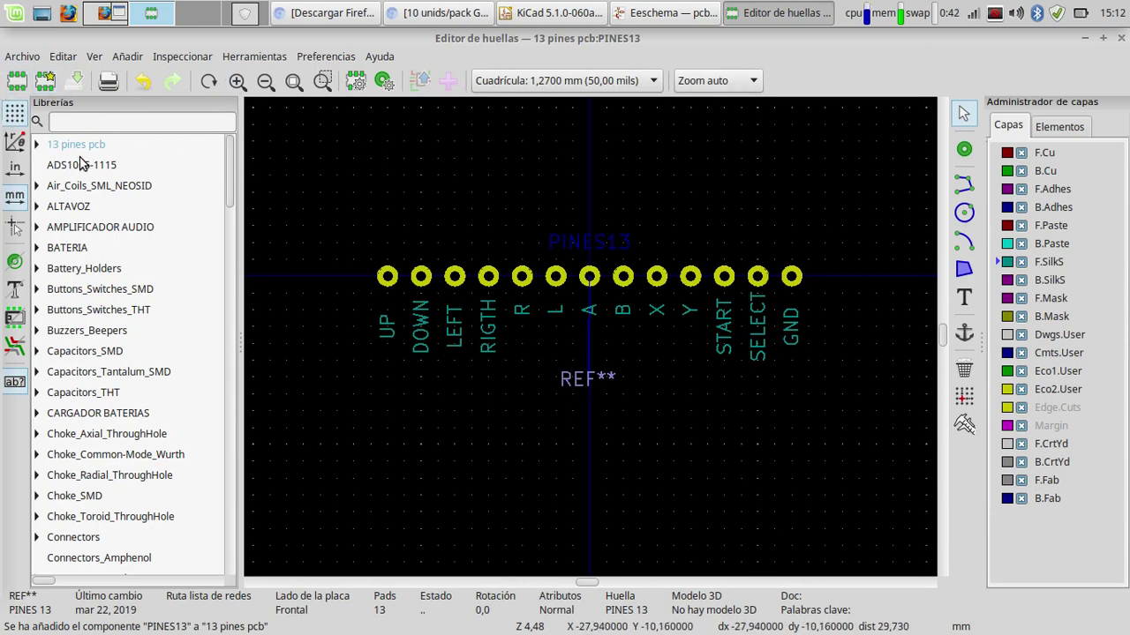
Step: Create a new footprint named PULSADOR CONTACTO TUTORIAL in the PULSADORES TUTORIAL library
scroll(108, 159, "down", 7)
scroll(112, 167, "down", 15)
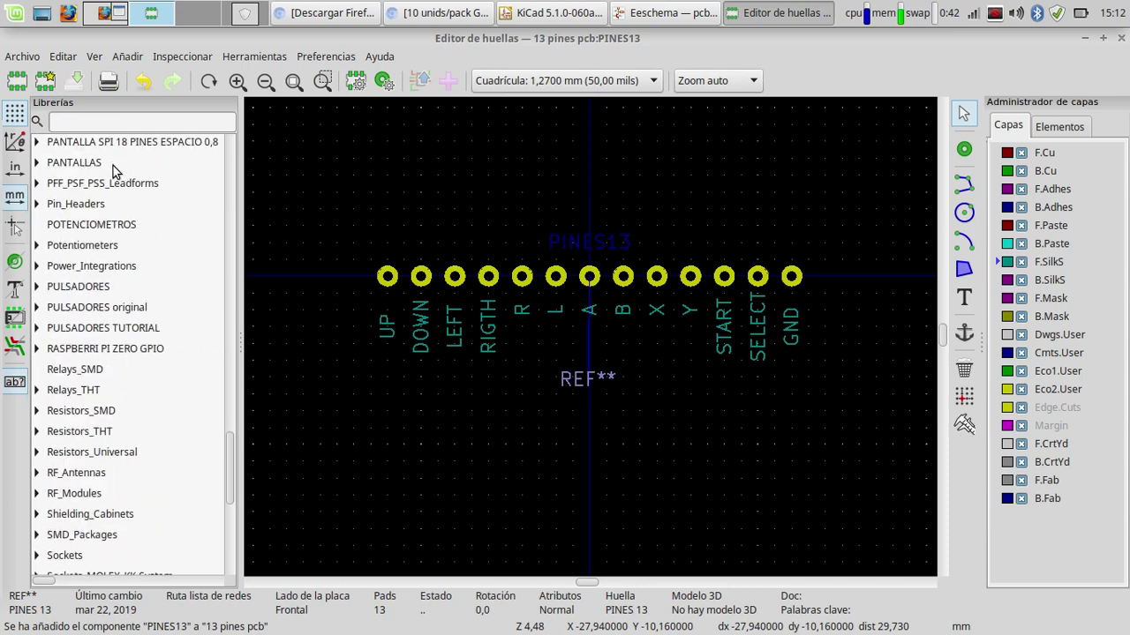
scroll(117, 309, "up", 5)
left_click(102, 328)
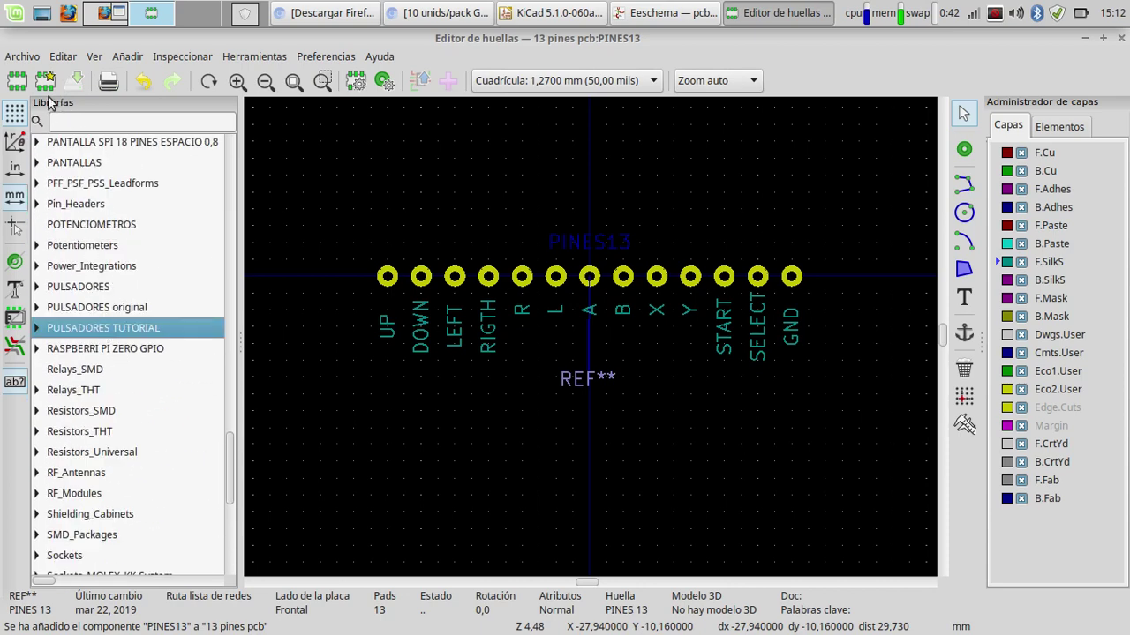
left_click(18, 82)
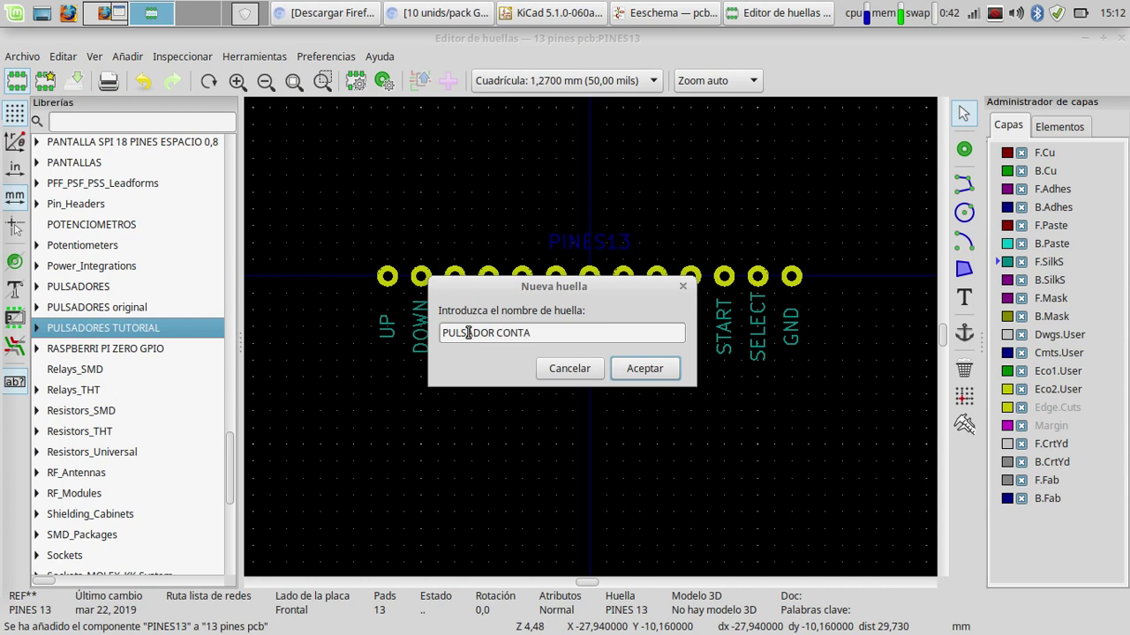
type("T")
type("O TUTORIAL")
key("Return")
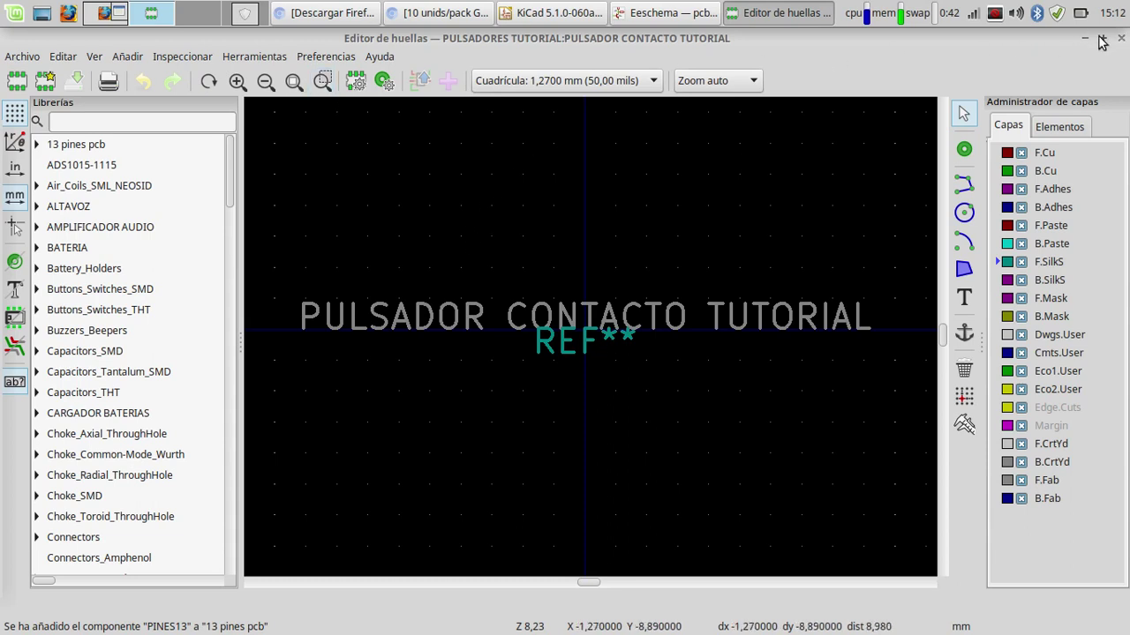
Step: Examine the push-button dimensions and recommended PCB layout in pulsador datasheet.jpg, then return to the footprint editor
left_click(210, 15)
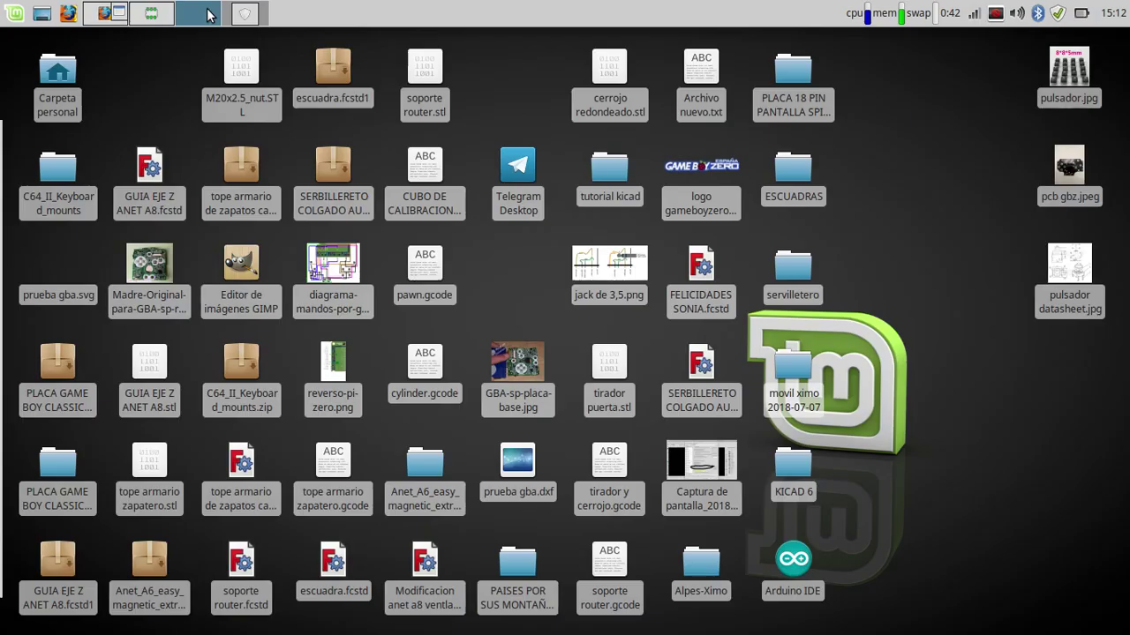
double_click(1065, 281)
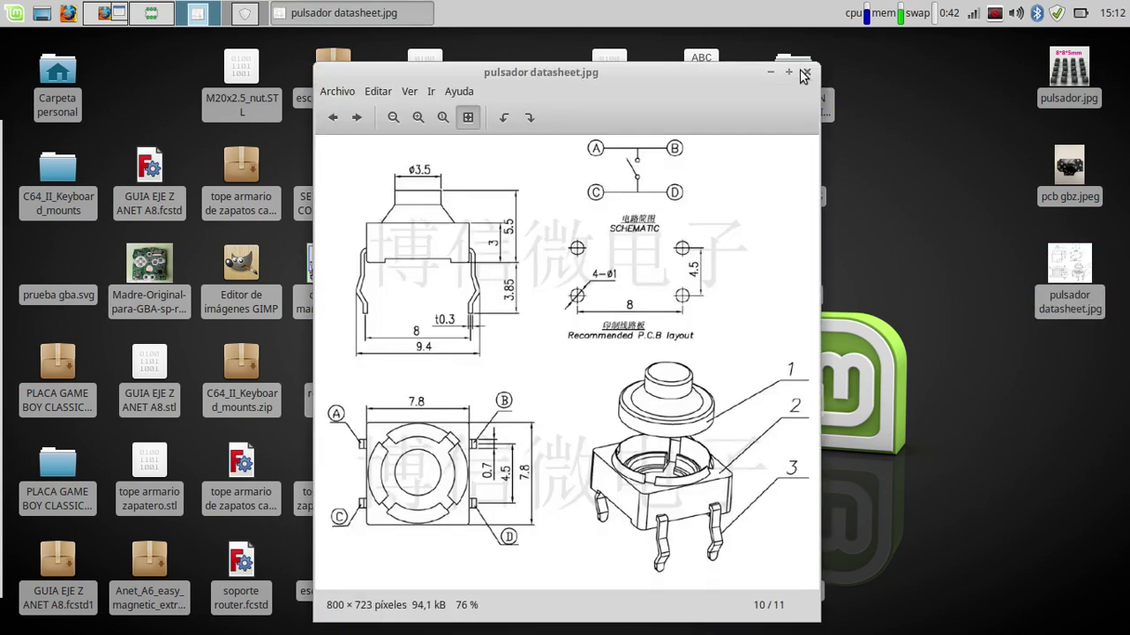
left_click(800, 71)
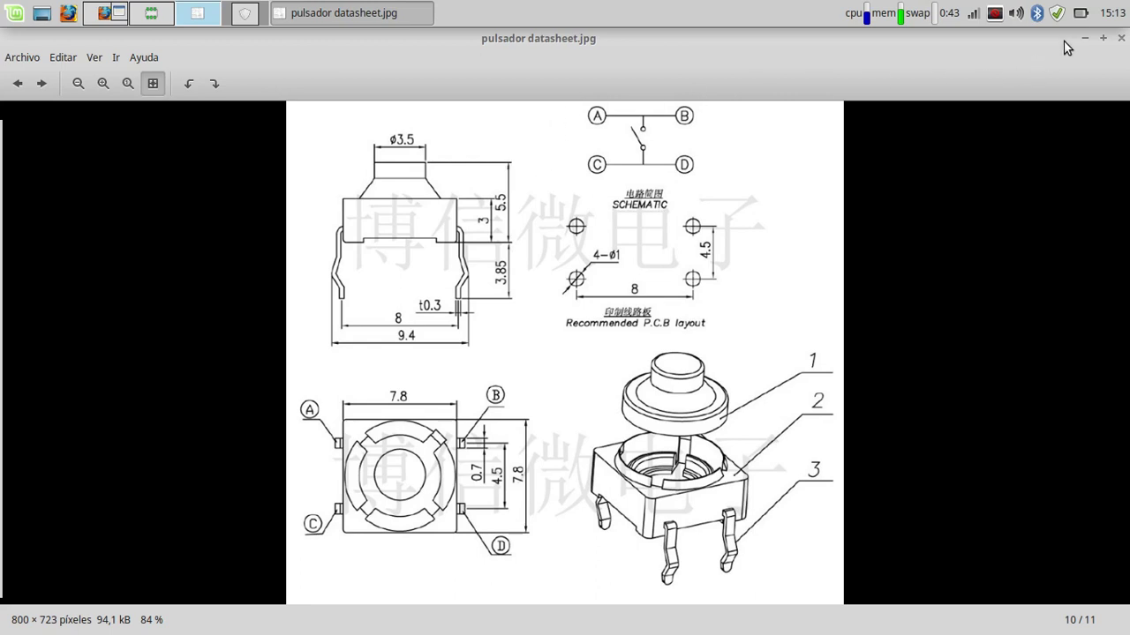
left_click(147, 21)
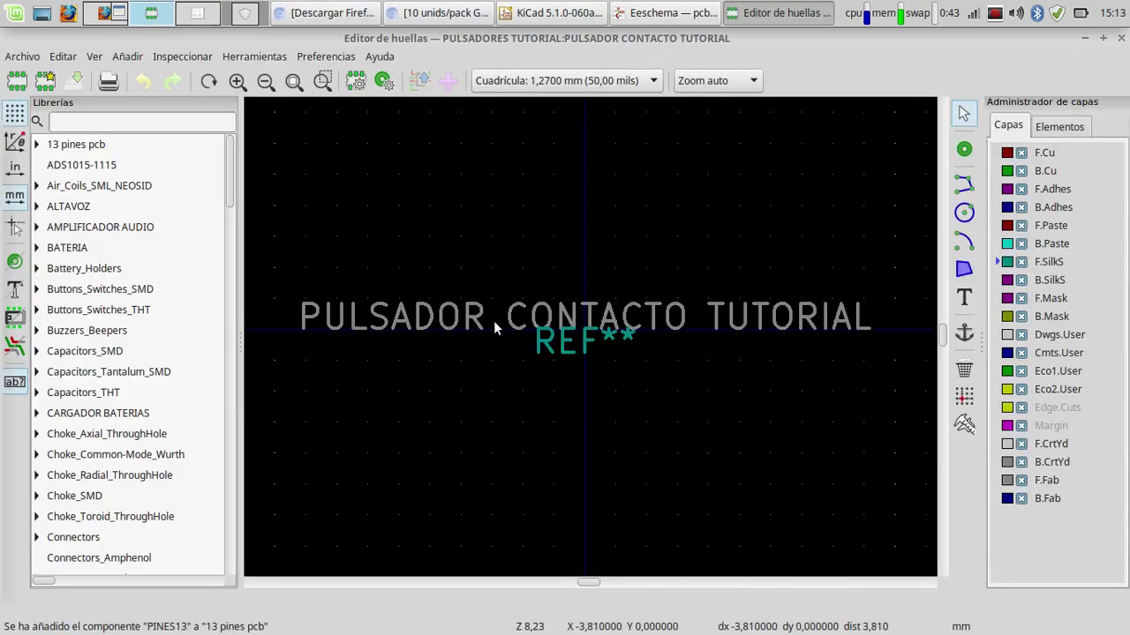
Step: Place pad 1 above the origin and set its type to SMD and its shape to rectangular
left_click(961, 152)
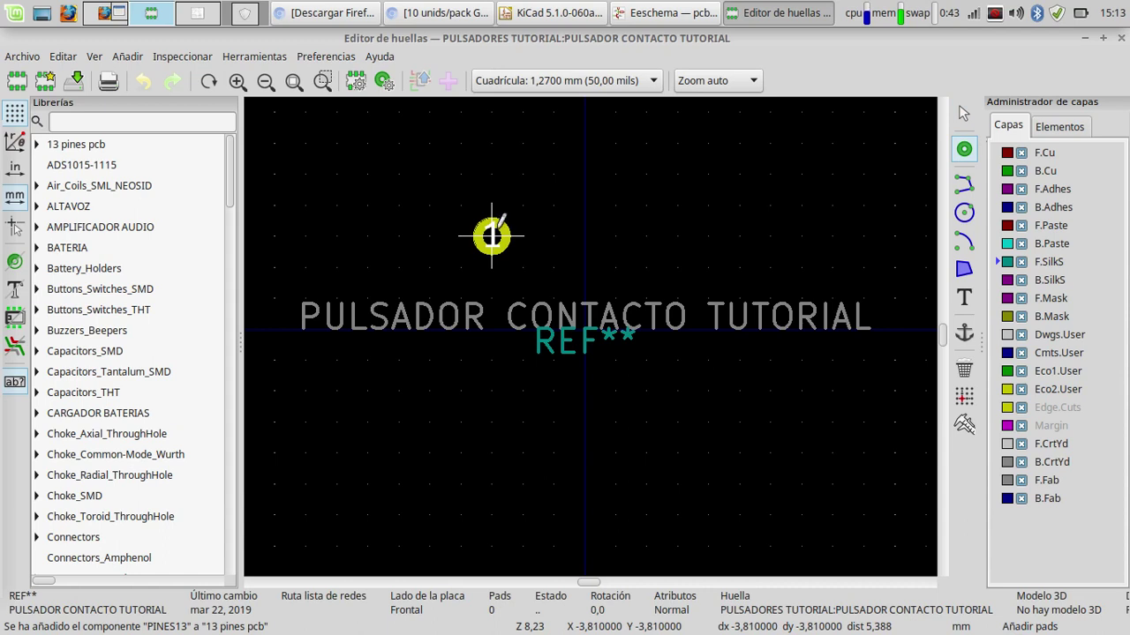
left_click(491, 236)
double_click(493, 236)
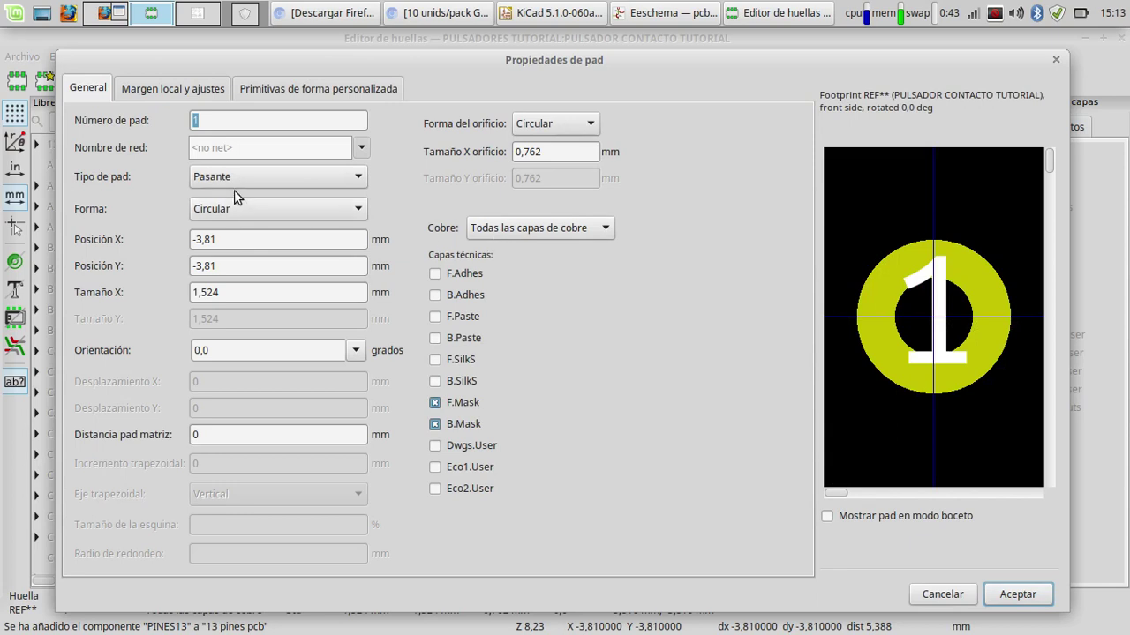
left_click(231, 178)
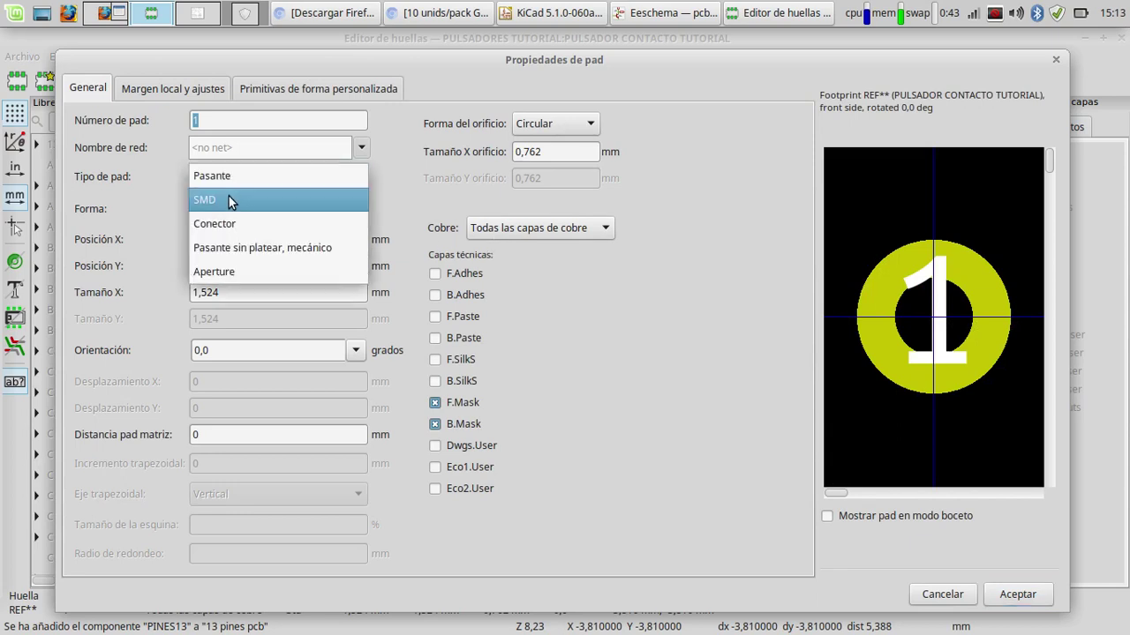
left_click(229, 197)
left_click(229, 204)
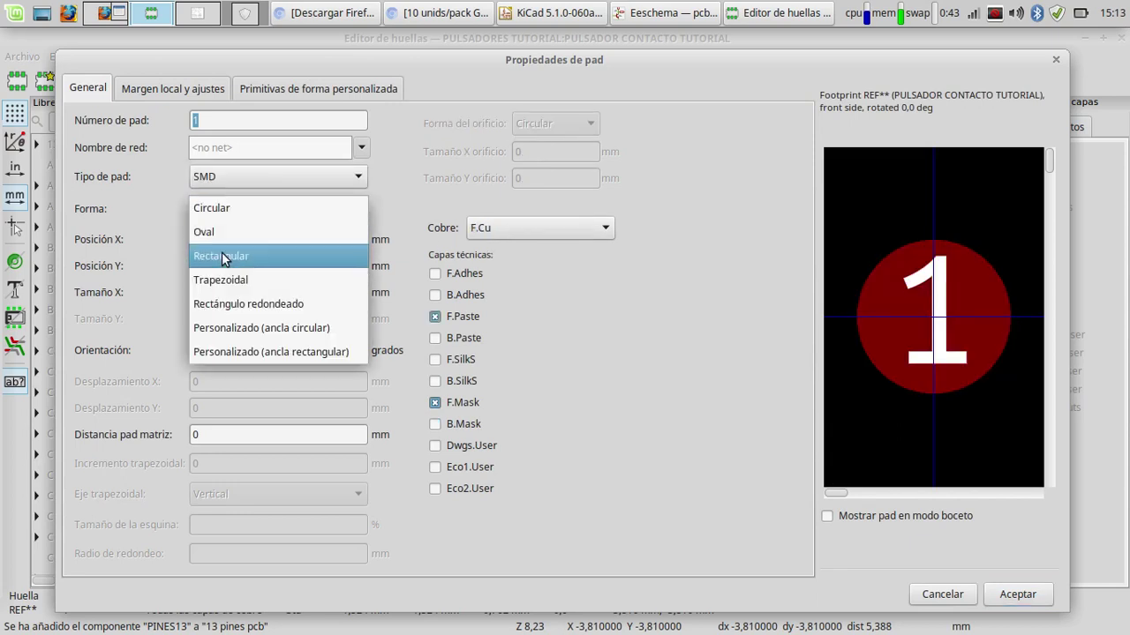
left_click(221, 256)
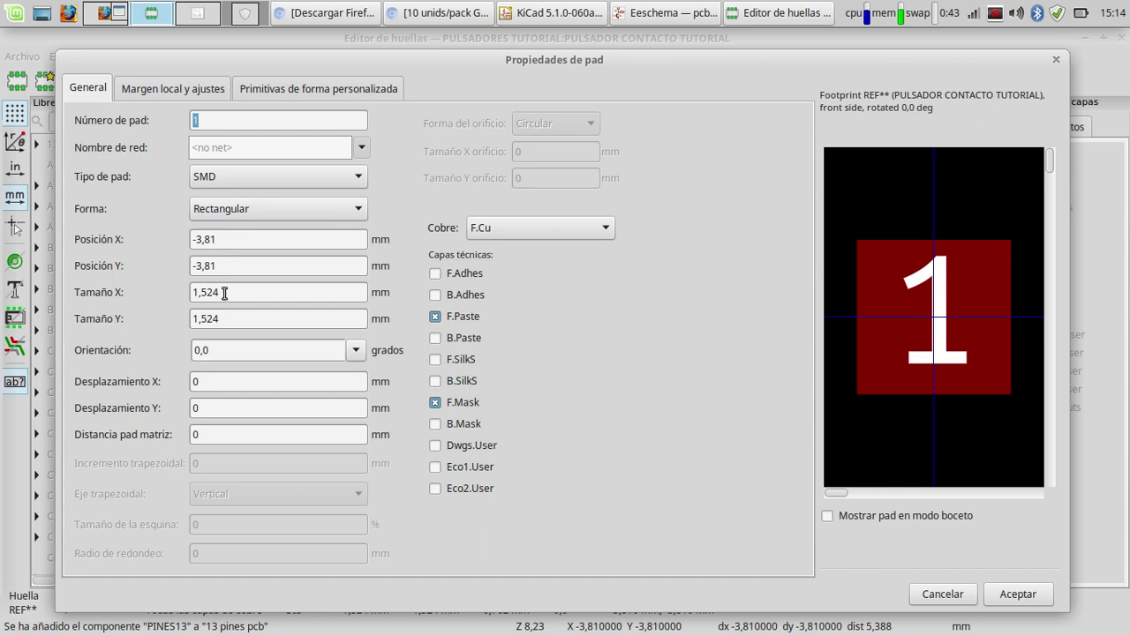
Step: Set the size of pad 1 to 4 mm in X and 2 mm in Y
left_click_drag(224, 292, 180, 294)
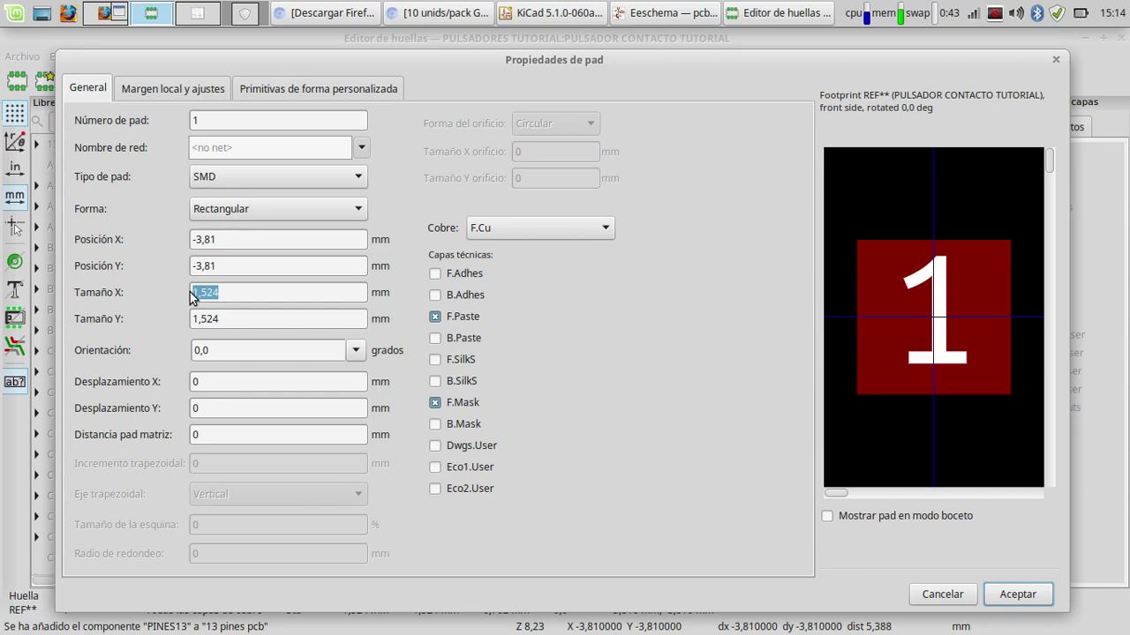
type("4")
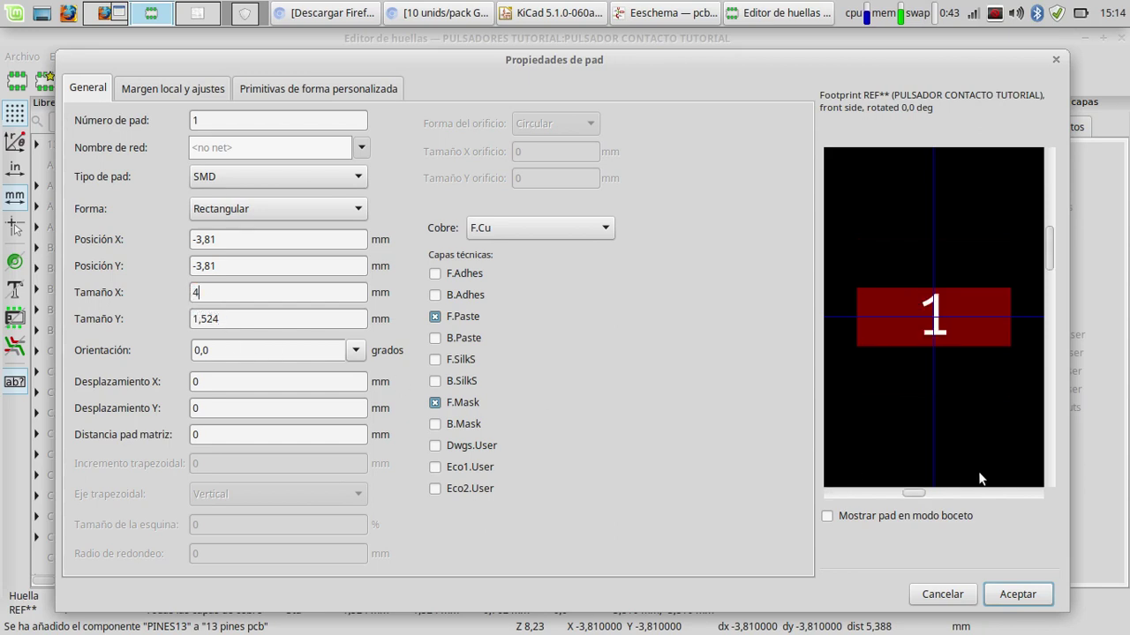
left_click_drag(225, 319, 177, 320)
type("2")
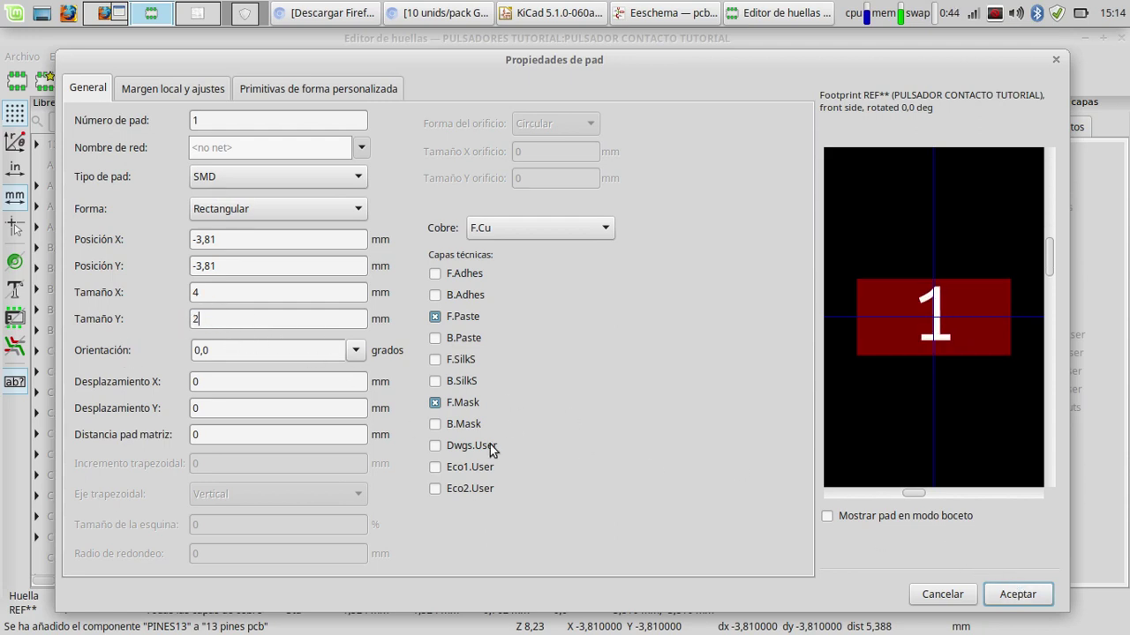
left_click(1017, 594)
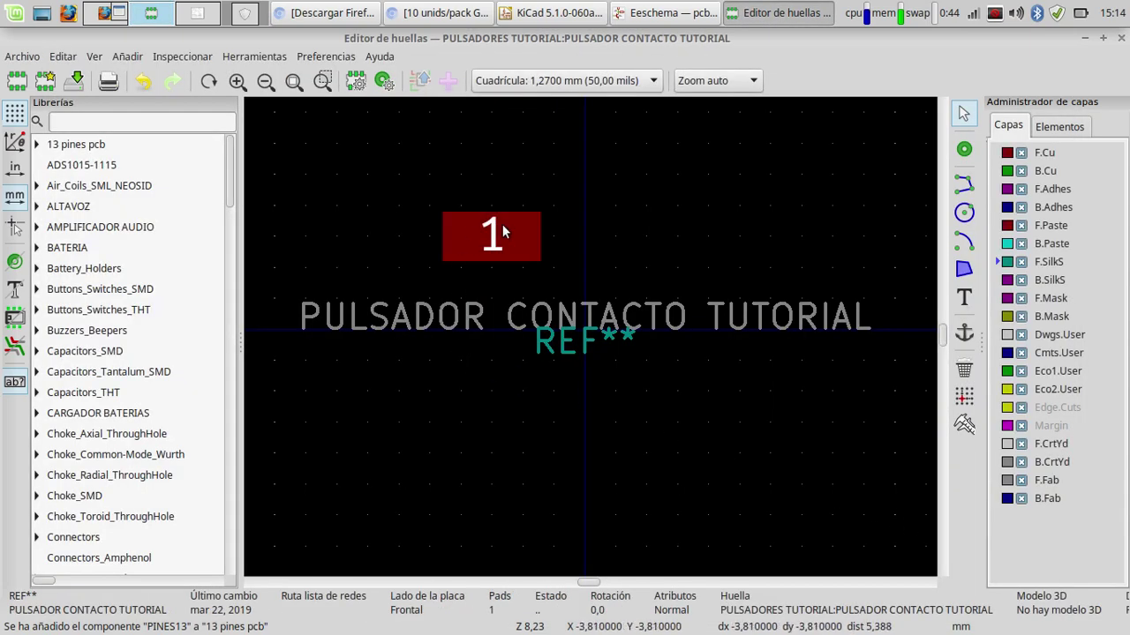
Step: Set the grid to 0.5000 mm and move pad 1 to the origin at 0, 0
left_click(594, 82)
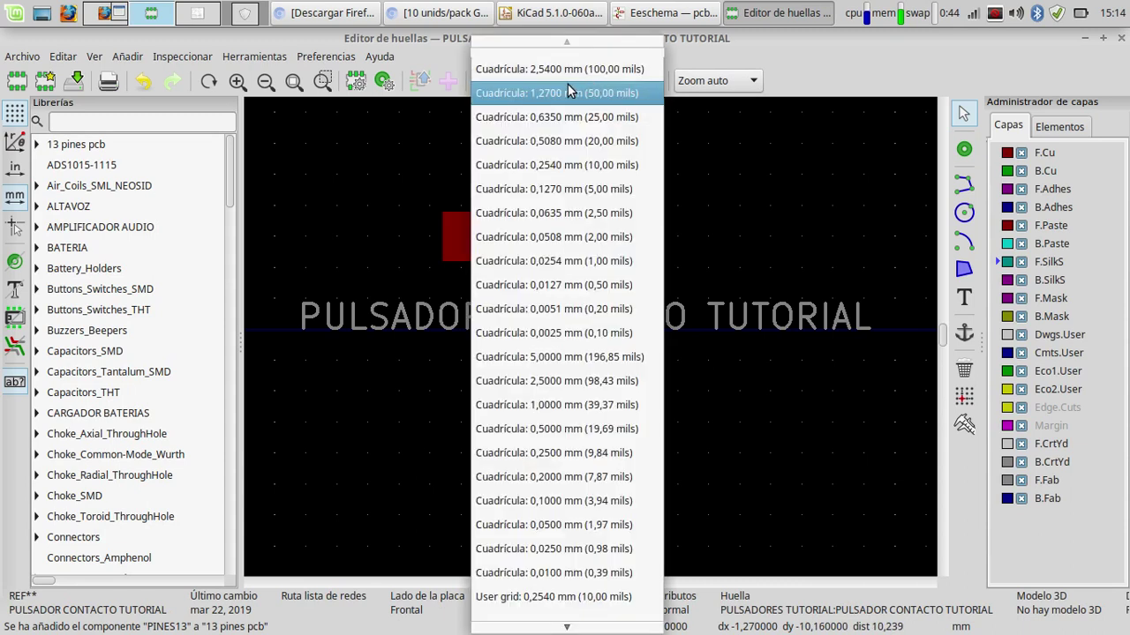
scroll(549, 292, "down", 1)
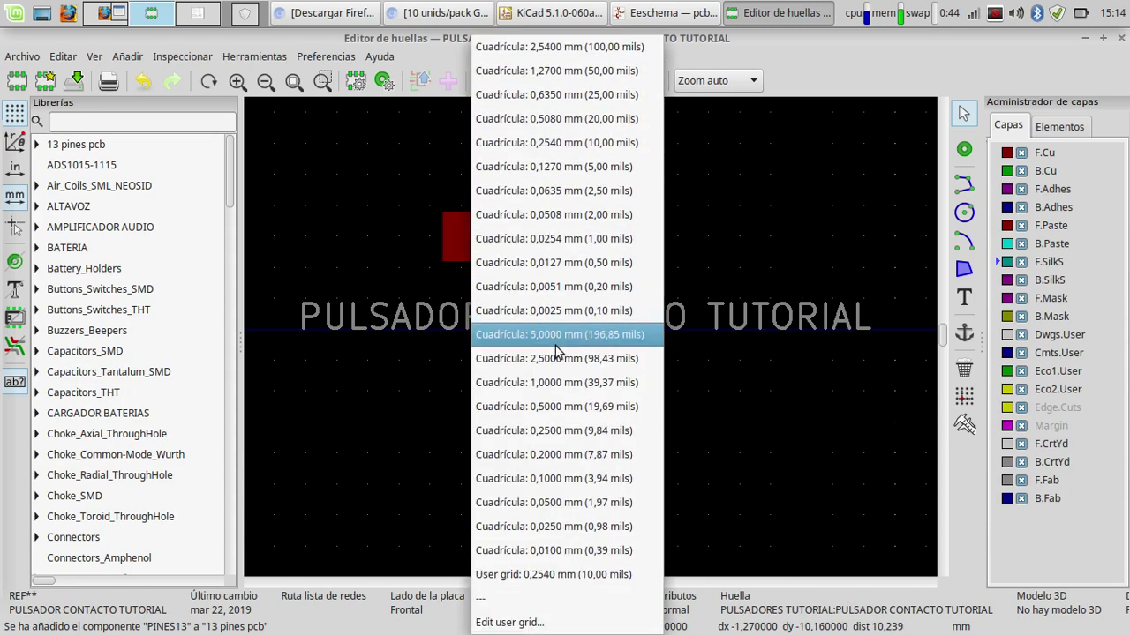
left_click(554, 406)
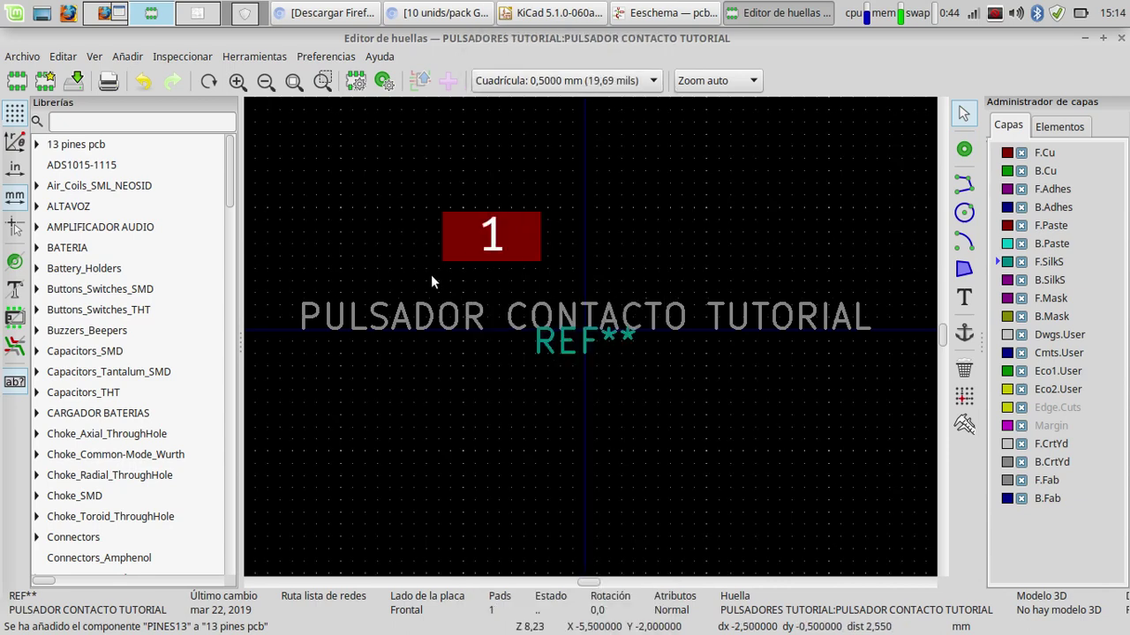
left_click(493, 240)
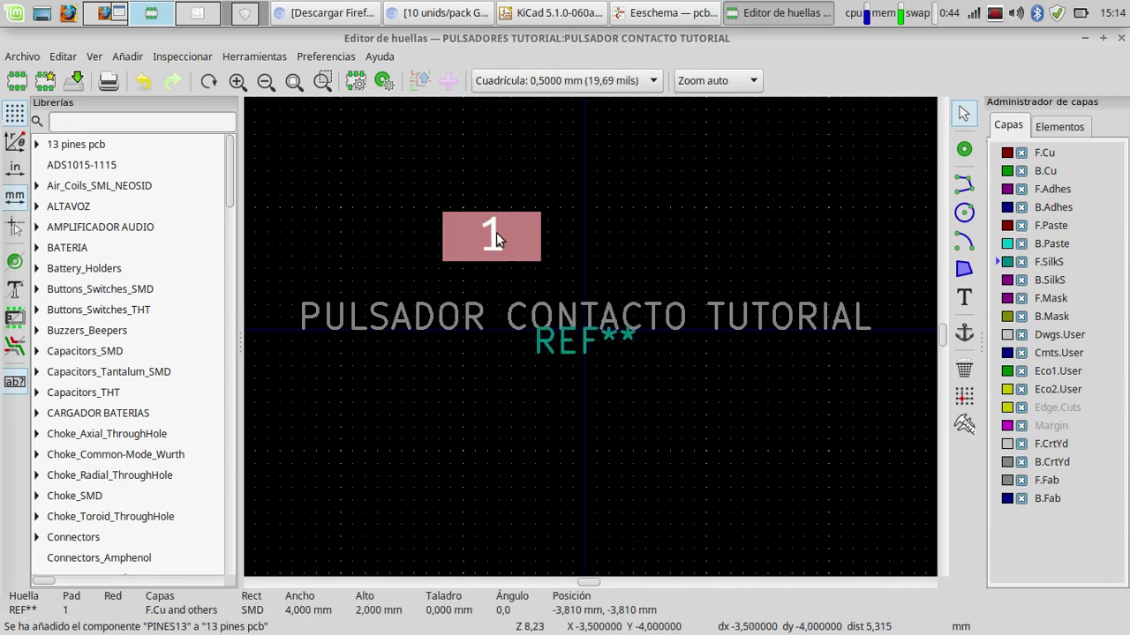
key("m")
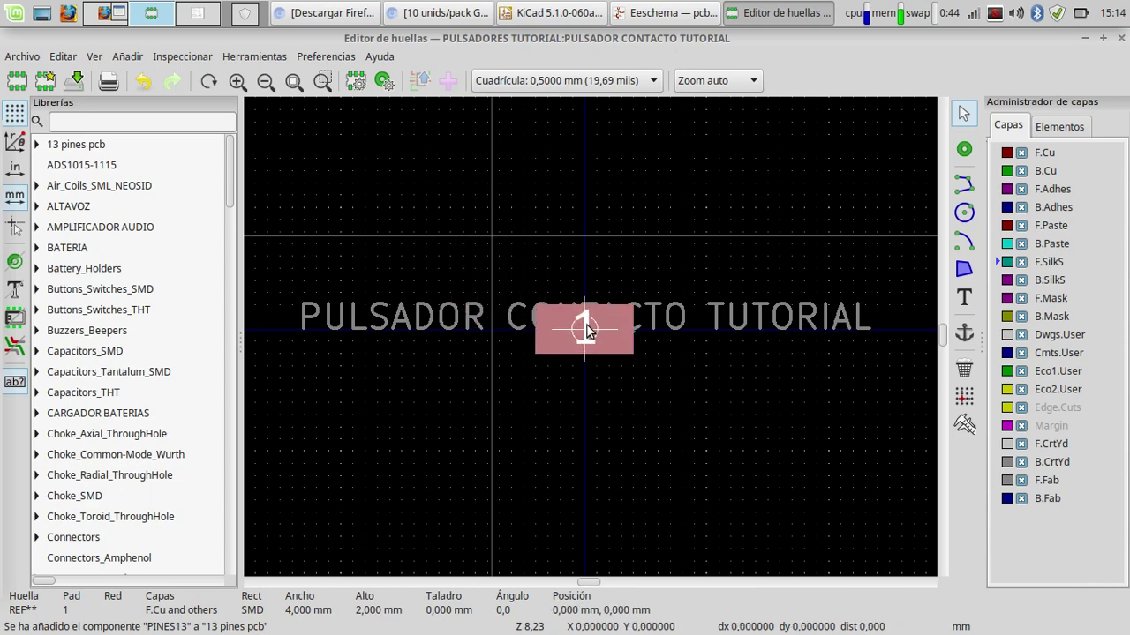
left_click(586, 329)
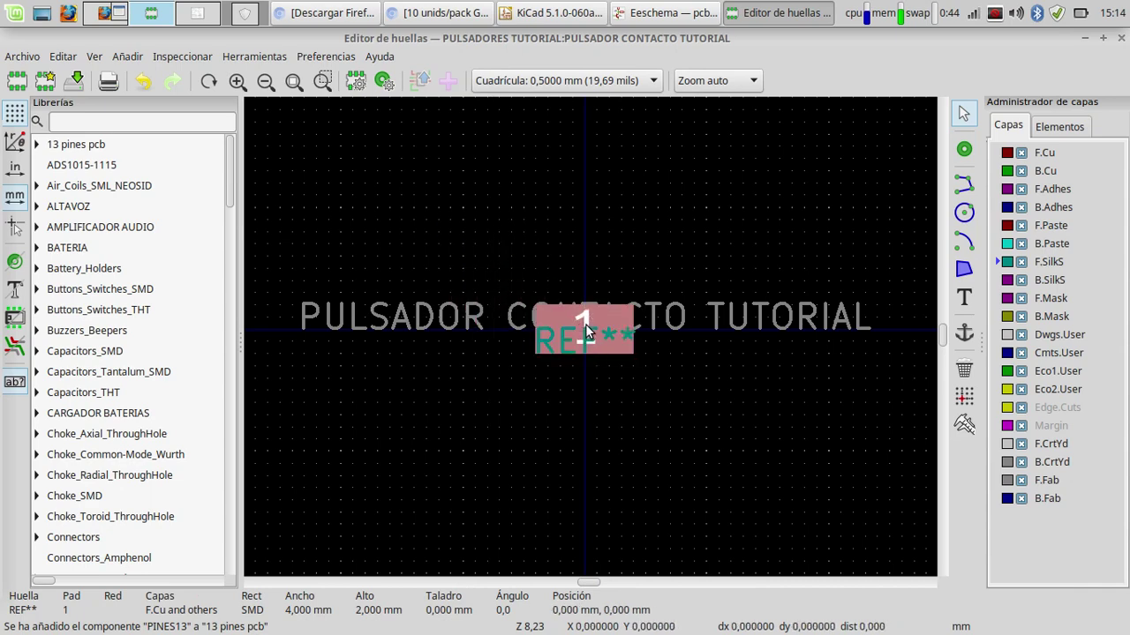
Step: Move the PULSADOR CONTACTO TUTORIAL value text to about 8 mm above pad 1, centred on the vertical axis
left_click(398, 320)
key("m")
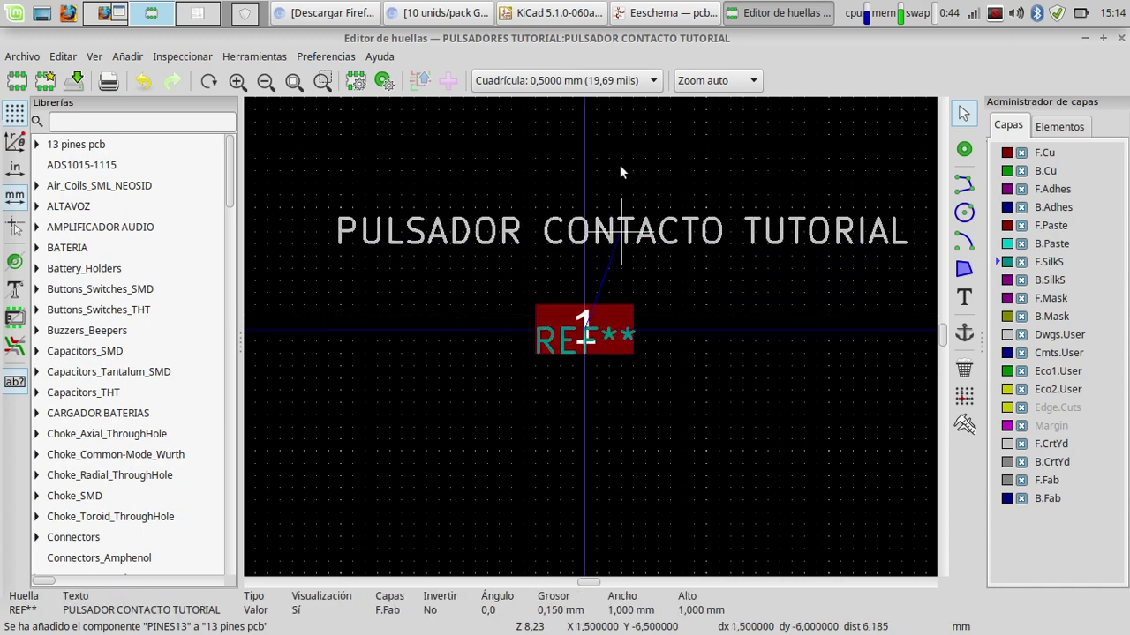
left_click(586, 155)
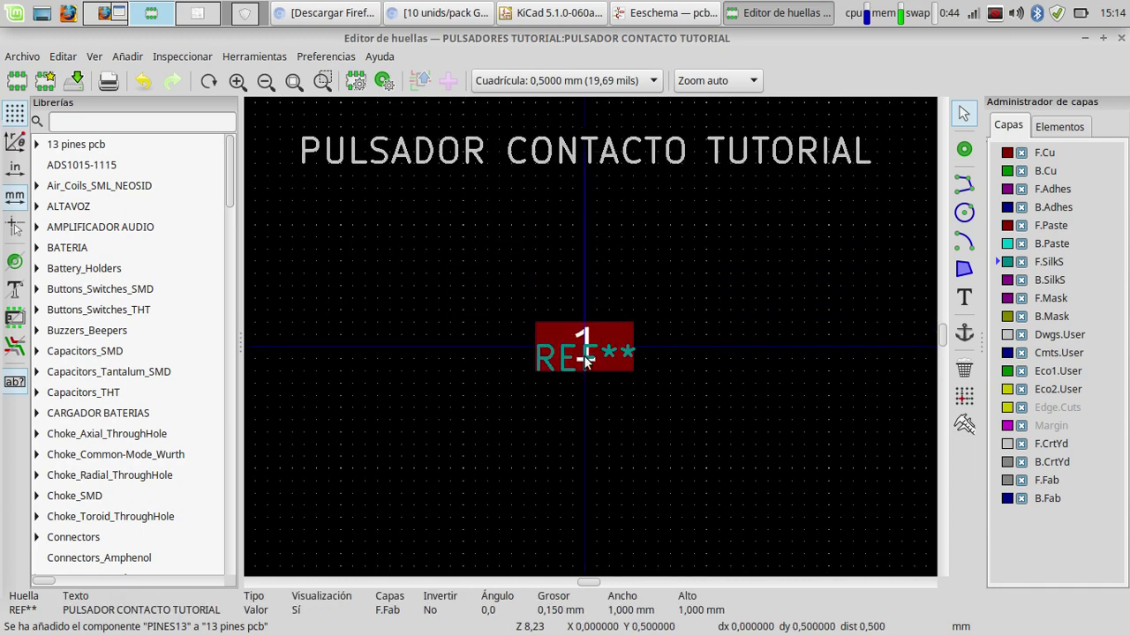
Step: Move the REF** reference text to about 9.5 mm above pad 1, centred on the vertical axis over the value text
left_click(563, 358)
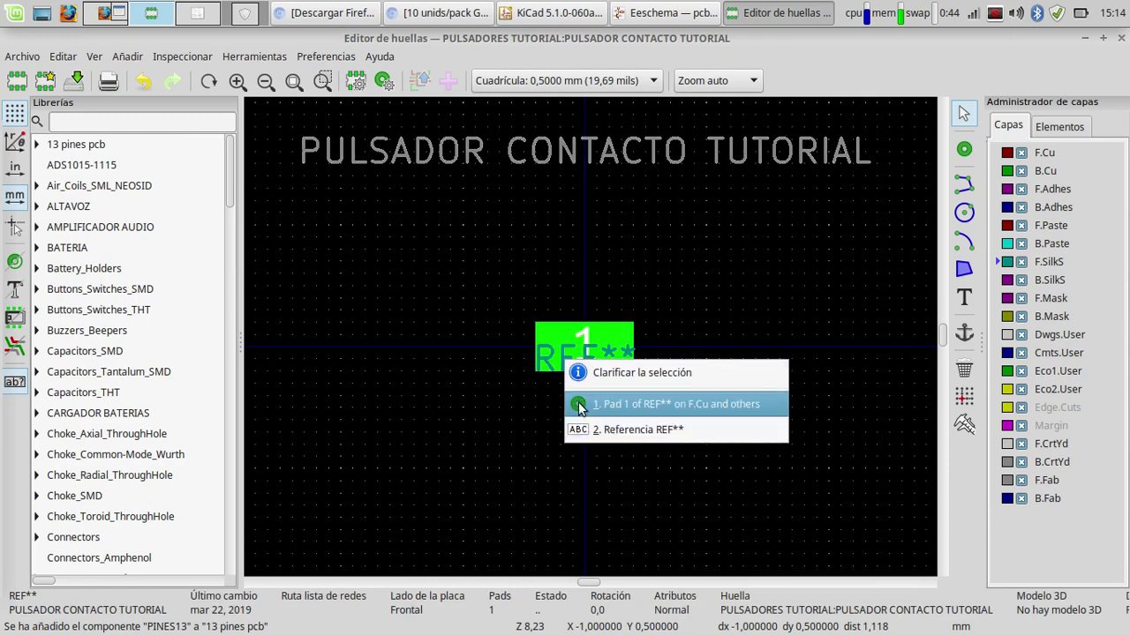
left_click(631, 430)
key("m")
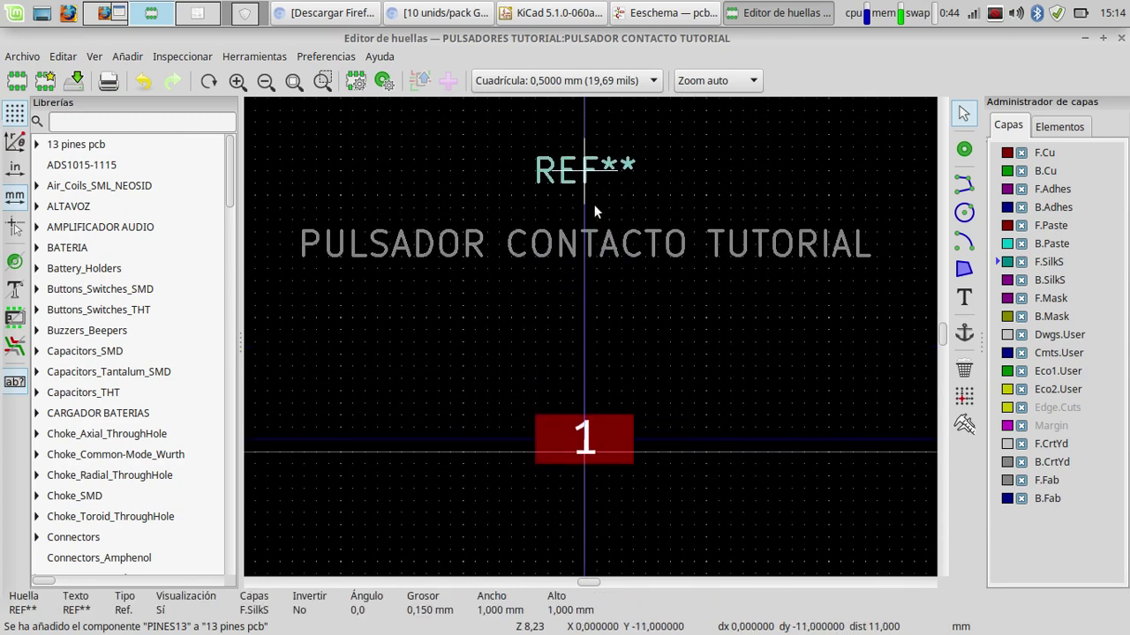
left_click(589, 216)
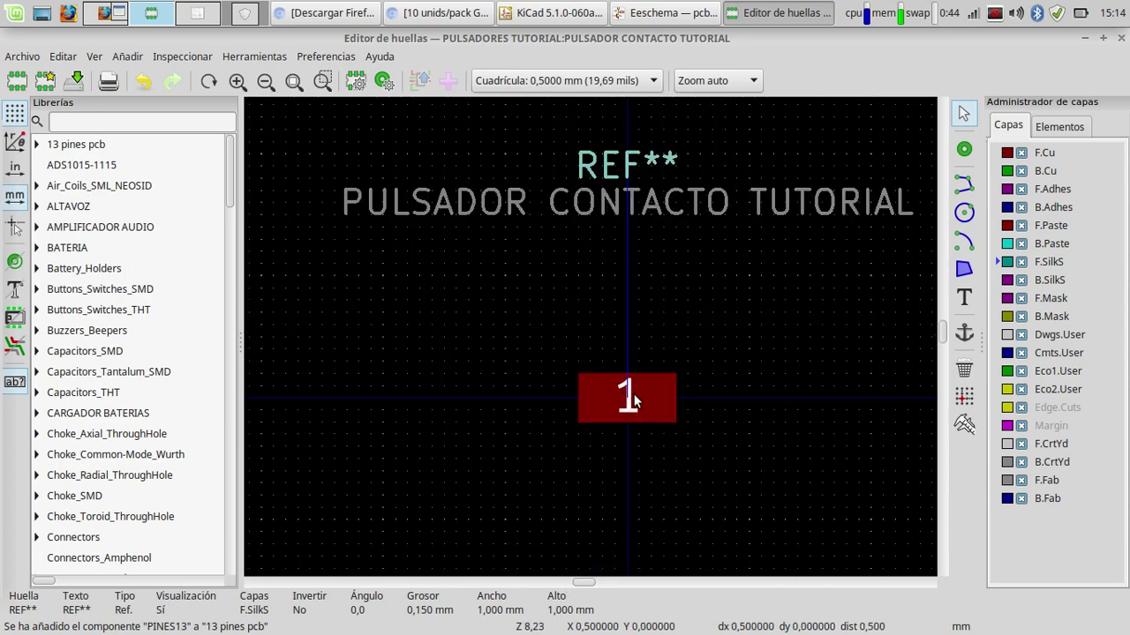
left_click(627, 400)
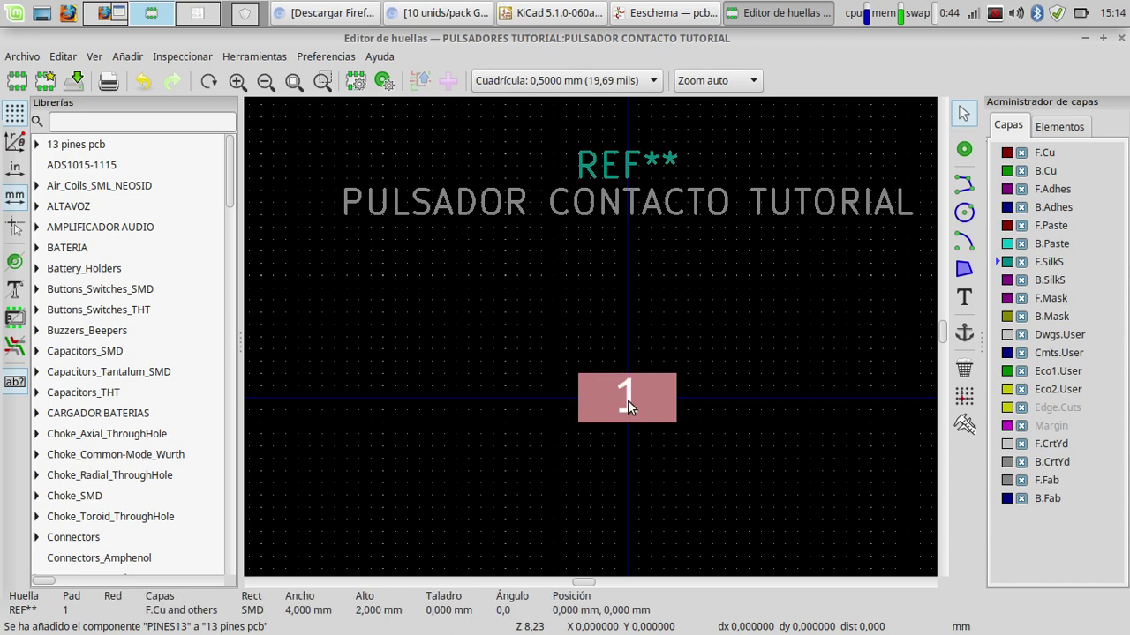
key("m")
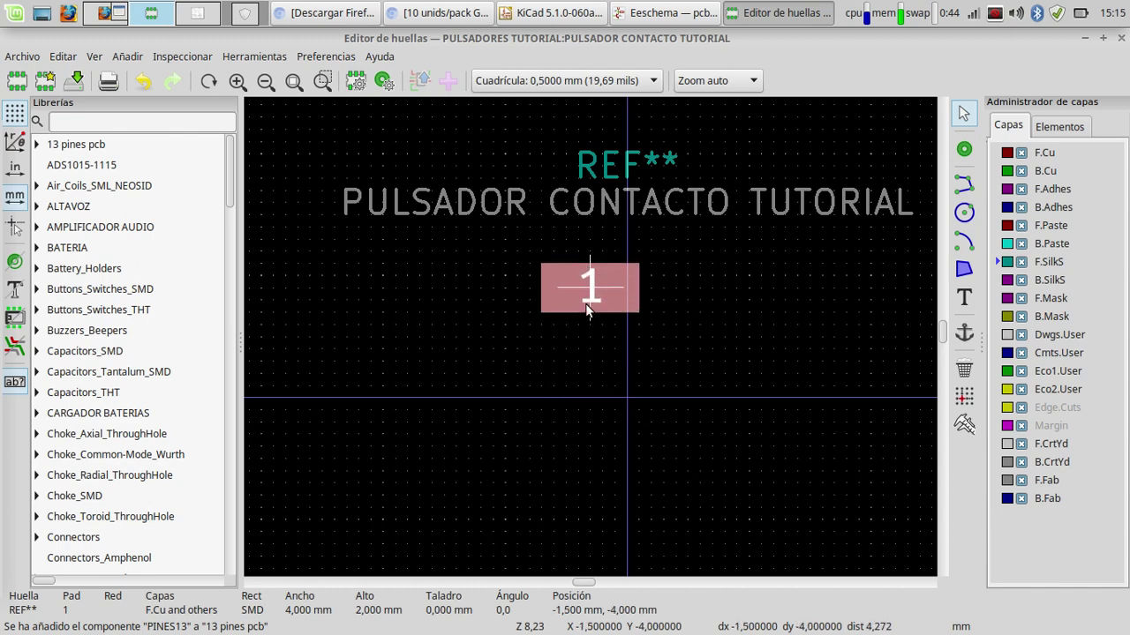
key("Escape")
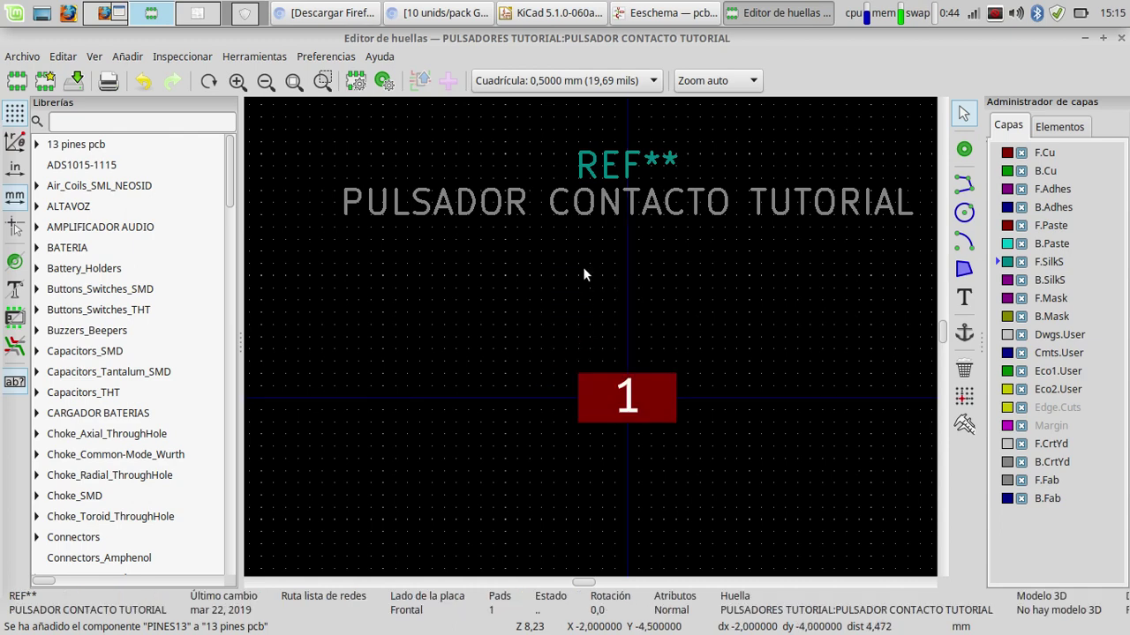
Step: Check the push-button dimensions in the datasheet image and set the footprint editor's grid to 0.2500 mm
left_click(186, 12)
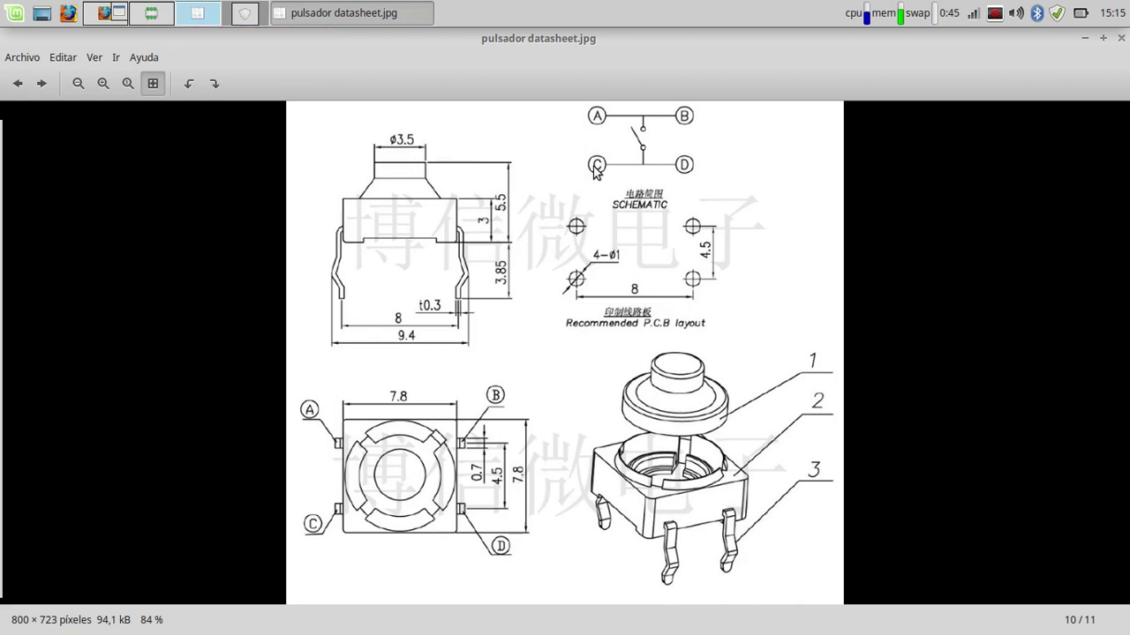
left_click(150, 18)
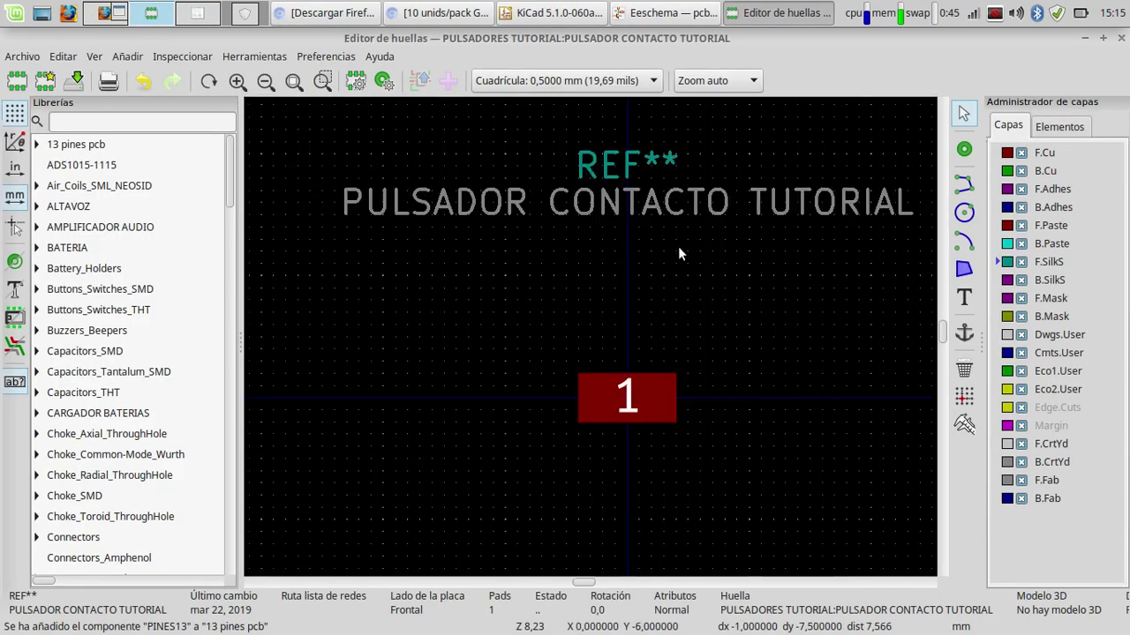
left_click(578, 87)
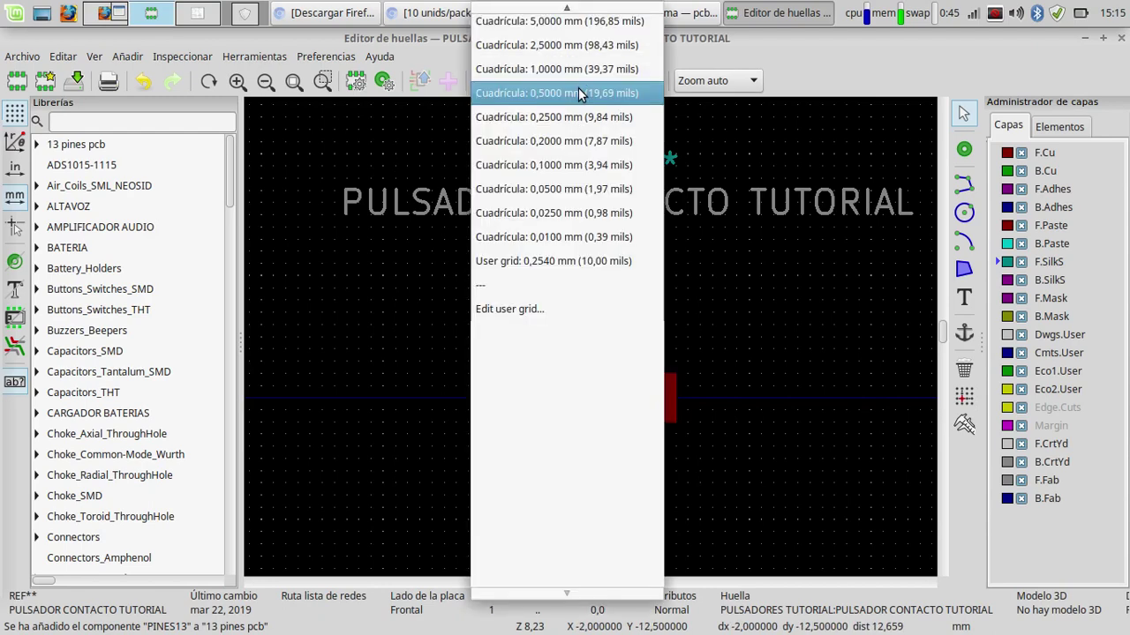
left_click(574, 112)
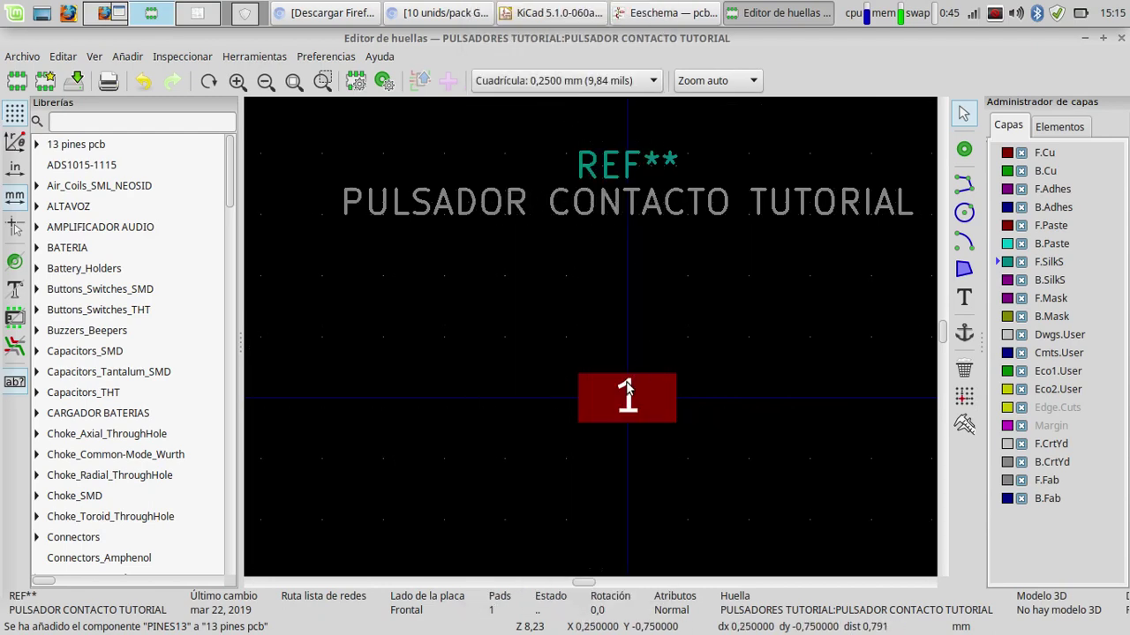
Step: Try shifting pad 1 horizontally away from the origin on the finer grid, and undo the move
scroll(638, 387, "up", 3)
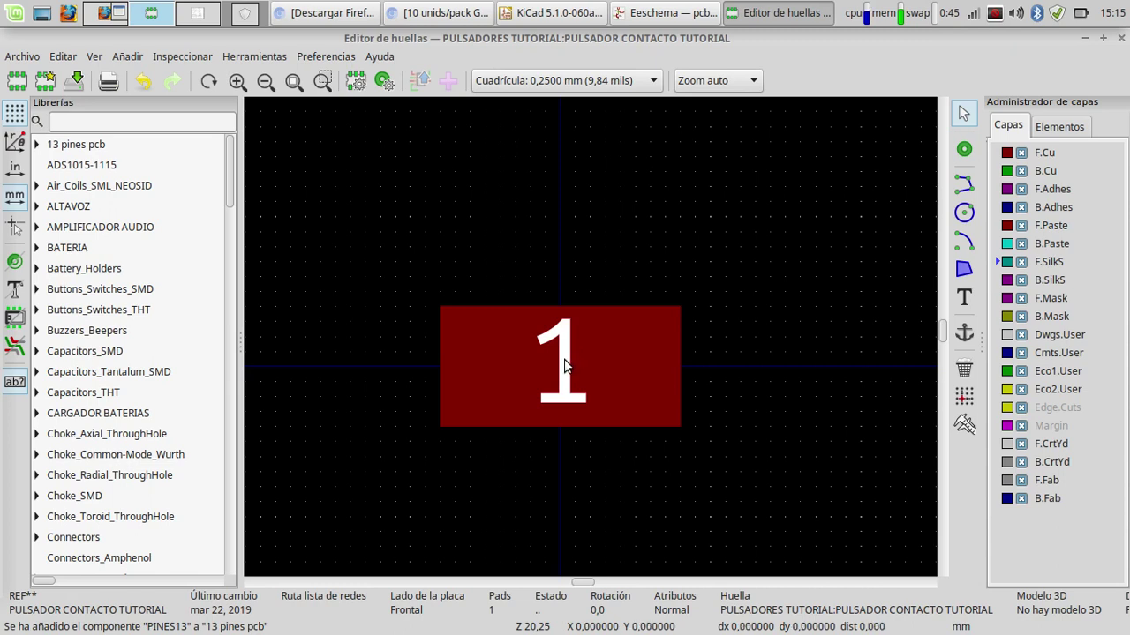
left_click(563, 368)
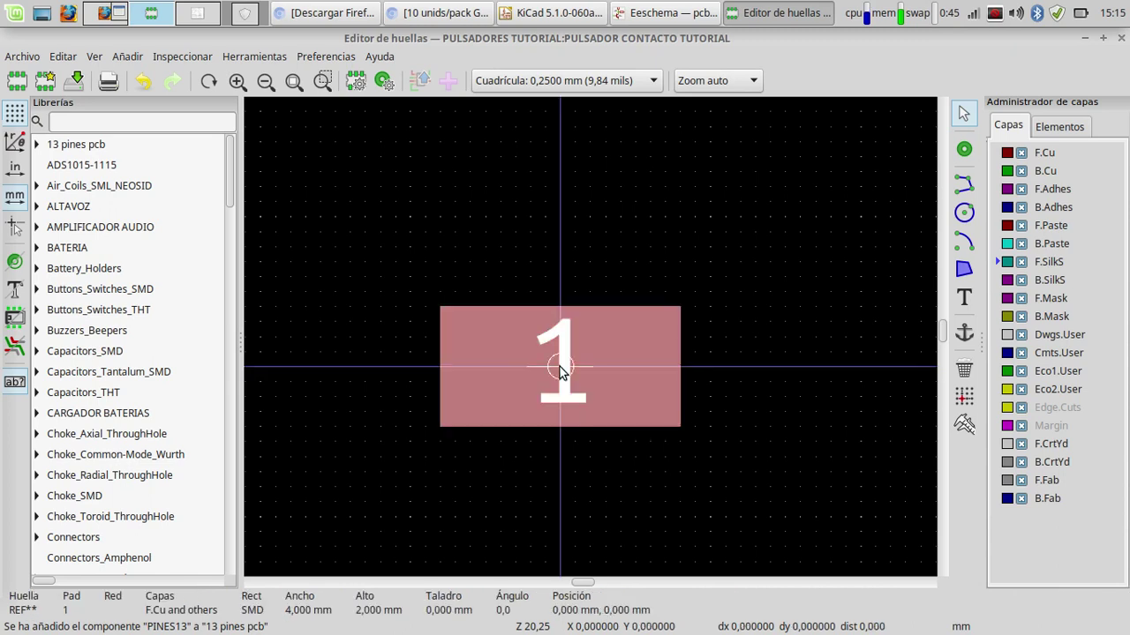
left_click_drag(560, 369, 476, 371)
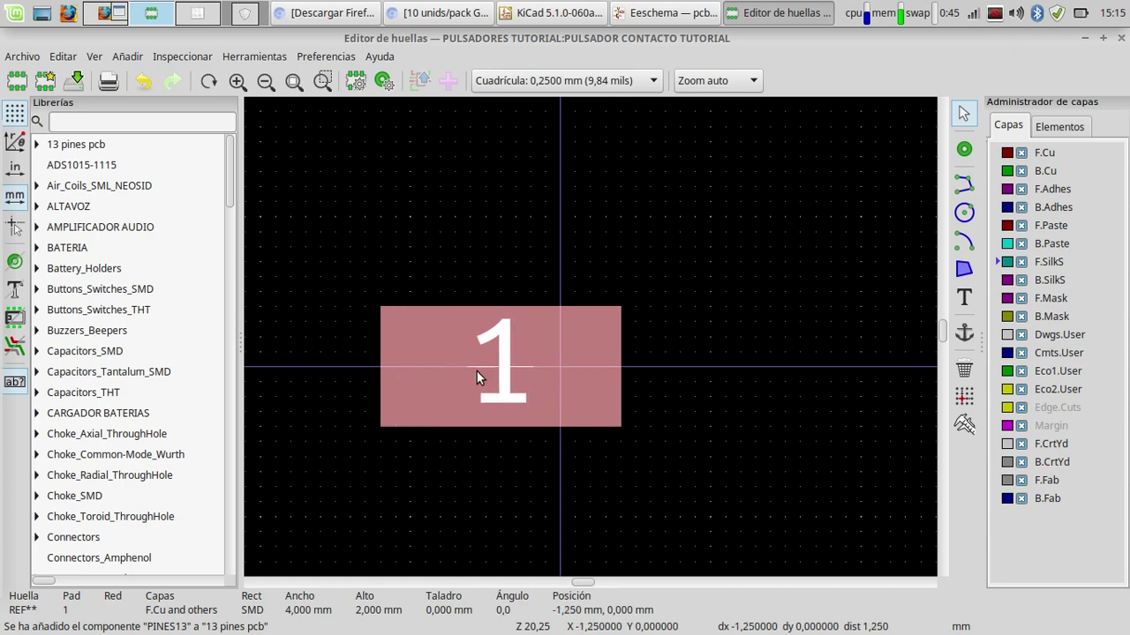
scroll(477, 371, "down", 1)
left_click_drag(528, 334, 664, 342)
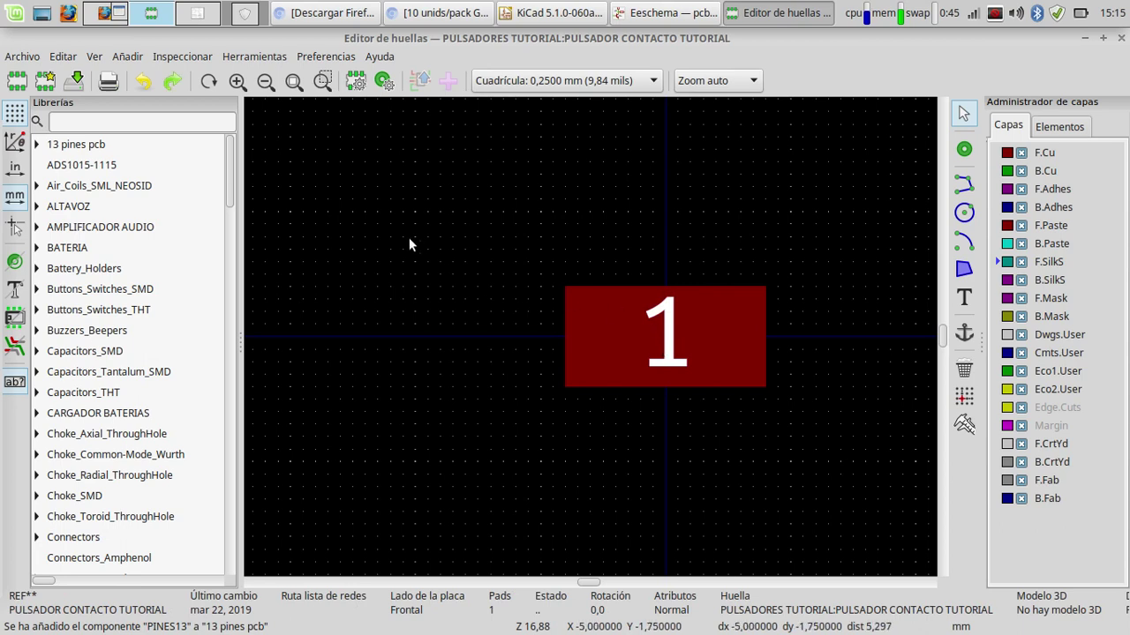
left_click(151, 86)
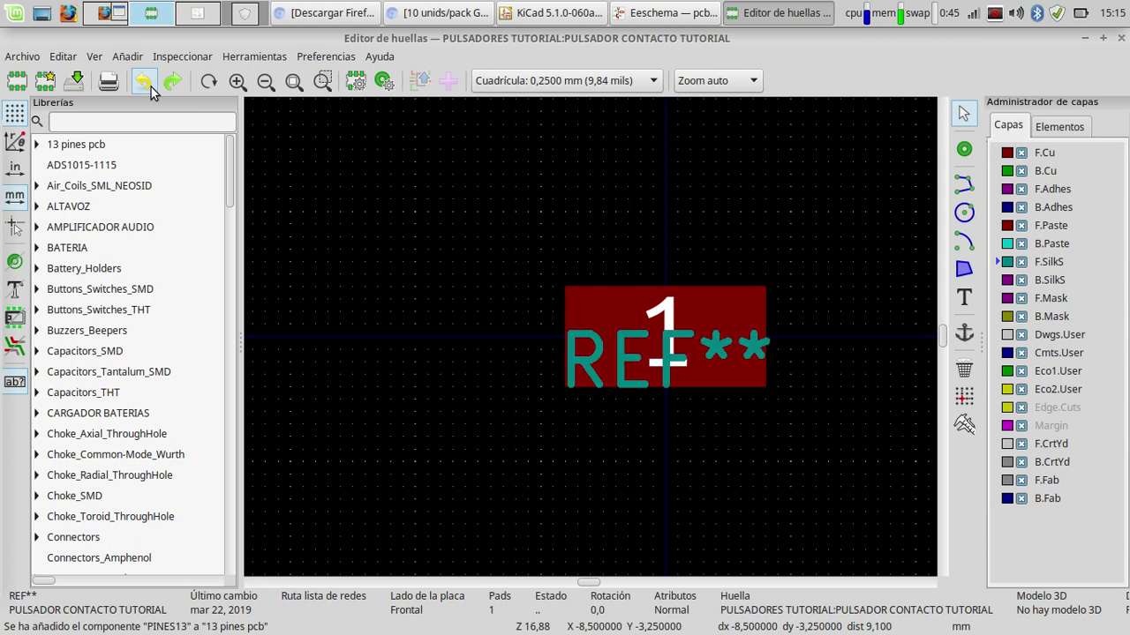
left_click(151, 86)
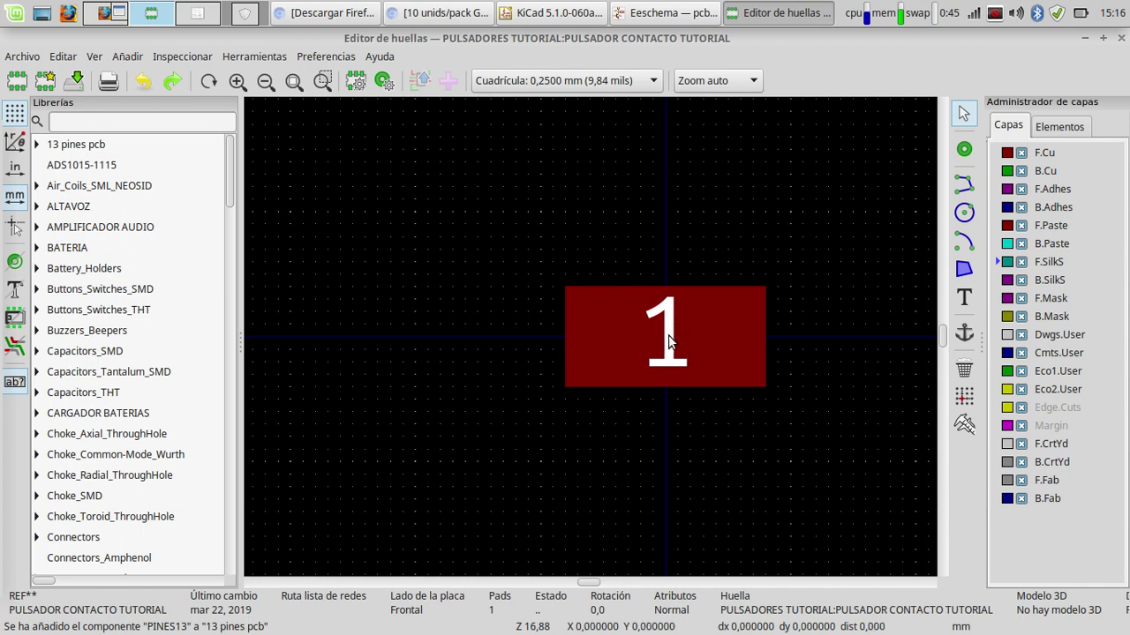
Step: Pick up pad 1, place it back at the origin at 0, 0 and deselect it
left_click(669, 337)
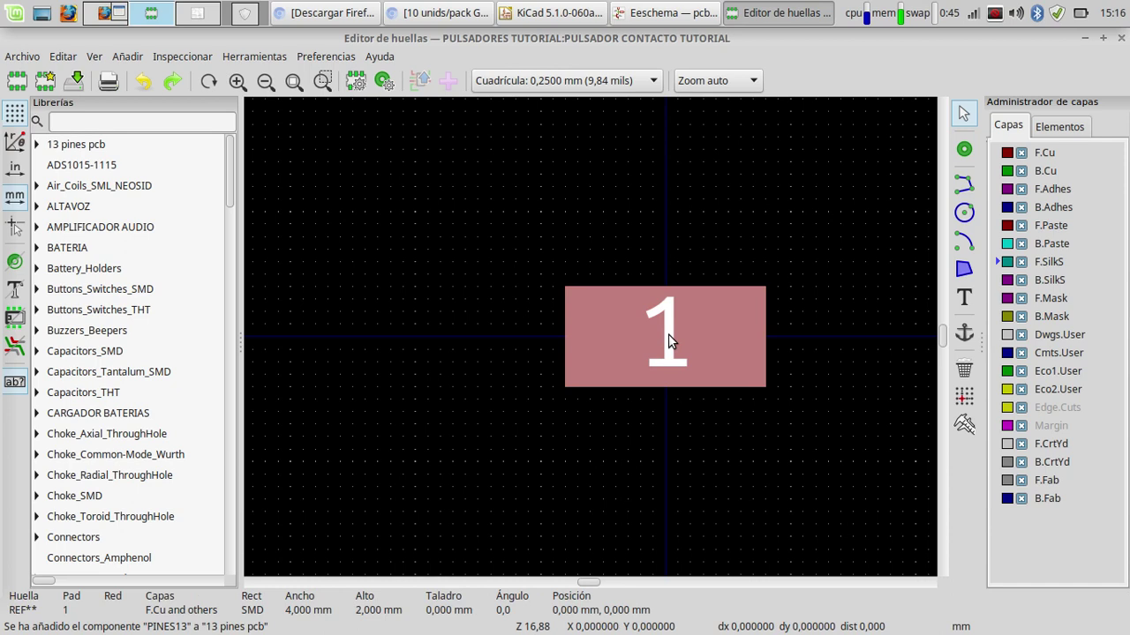
key("m")
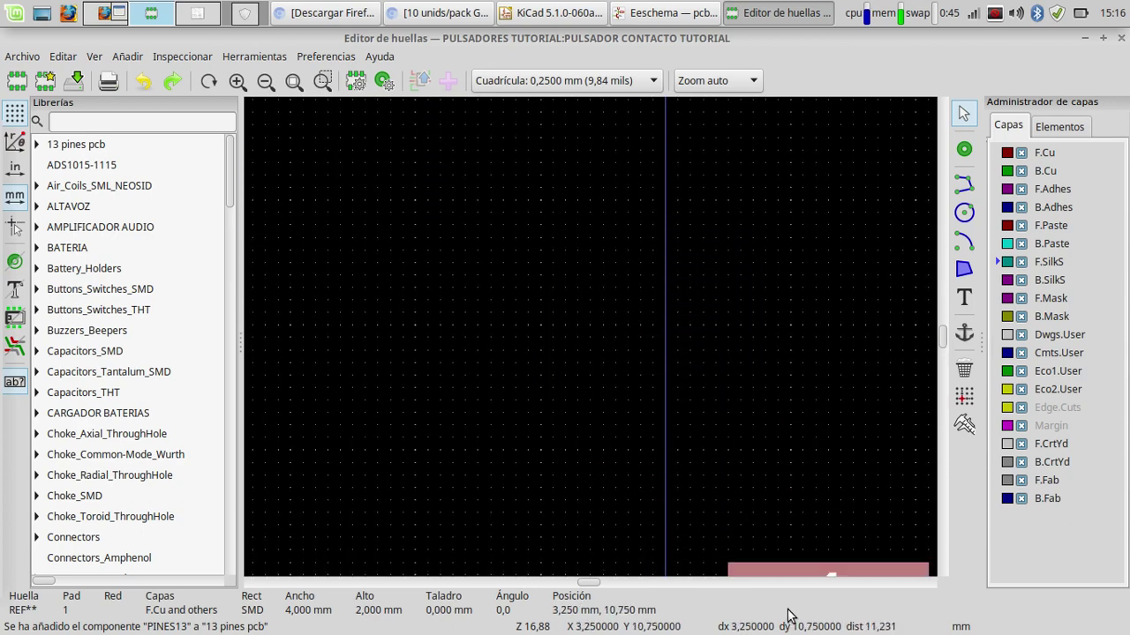
scroll(613, 151, "down", 8)
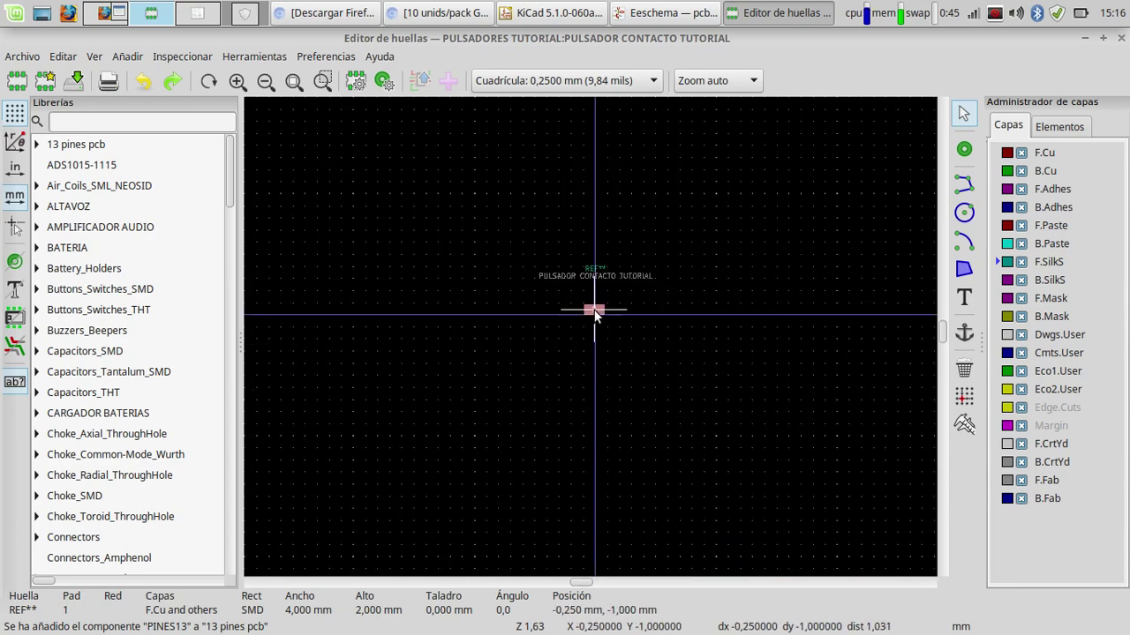
scroll(593, 317, "up", 12)
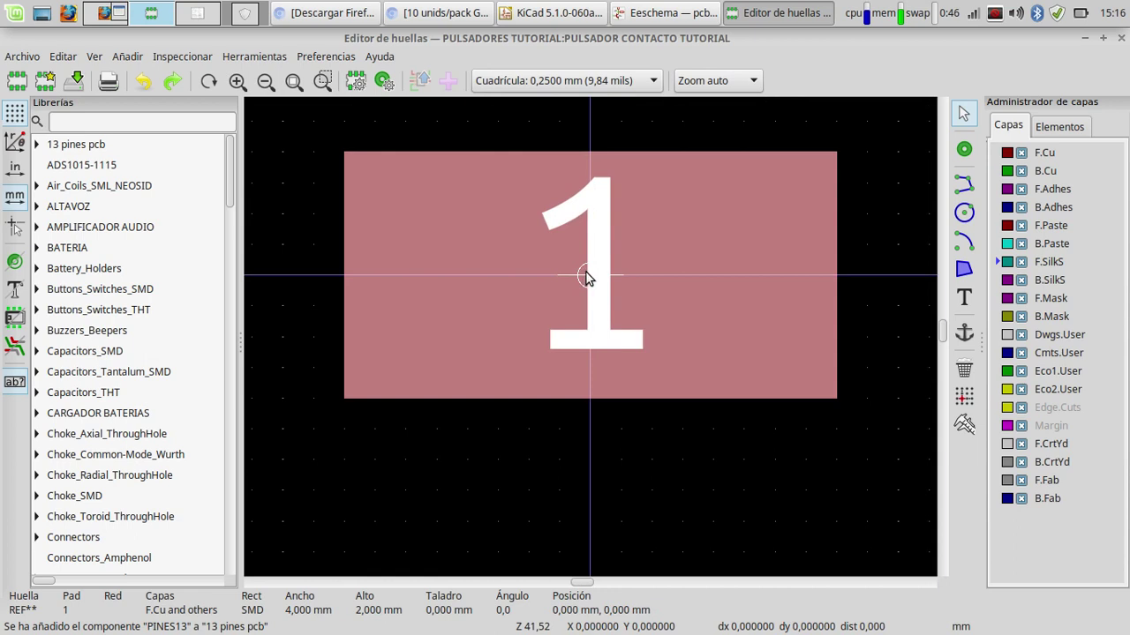
left_click(586, 276)
left_click(657, 434)
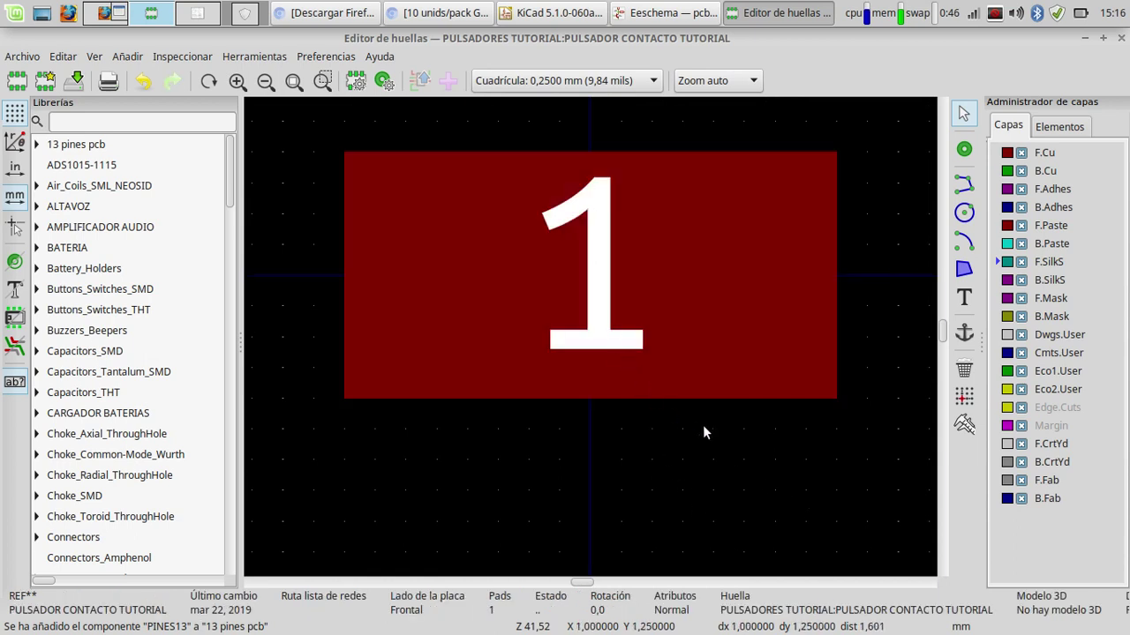
Step: Reset the relative coordinates at a grid point just below pad 1 and select the pad
key("space")
left_click(590, 272)
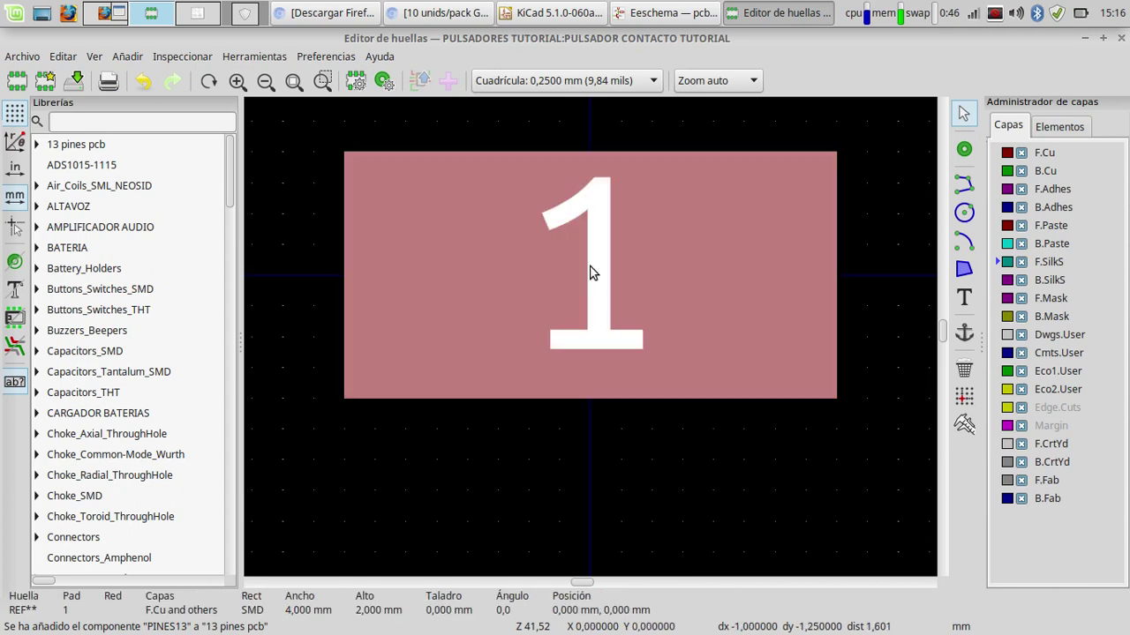